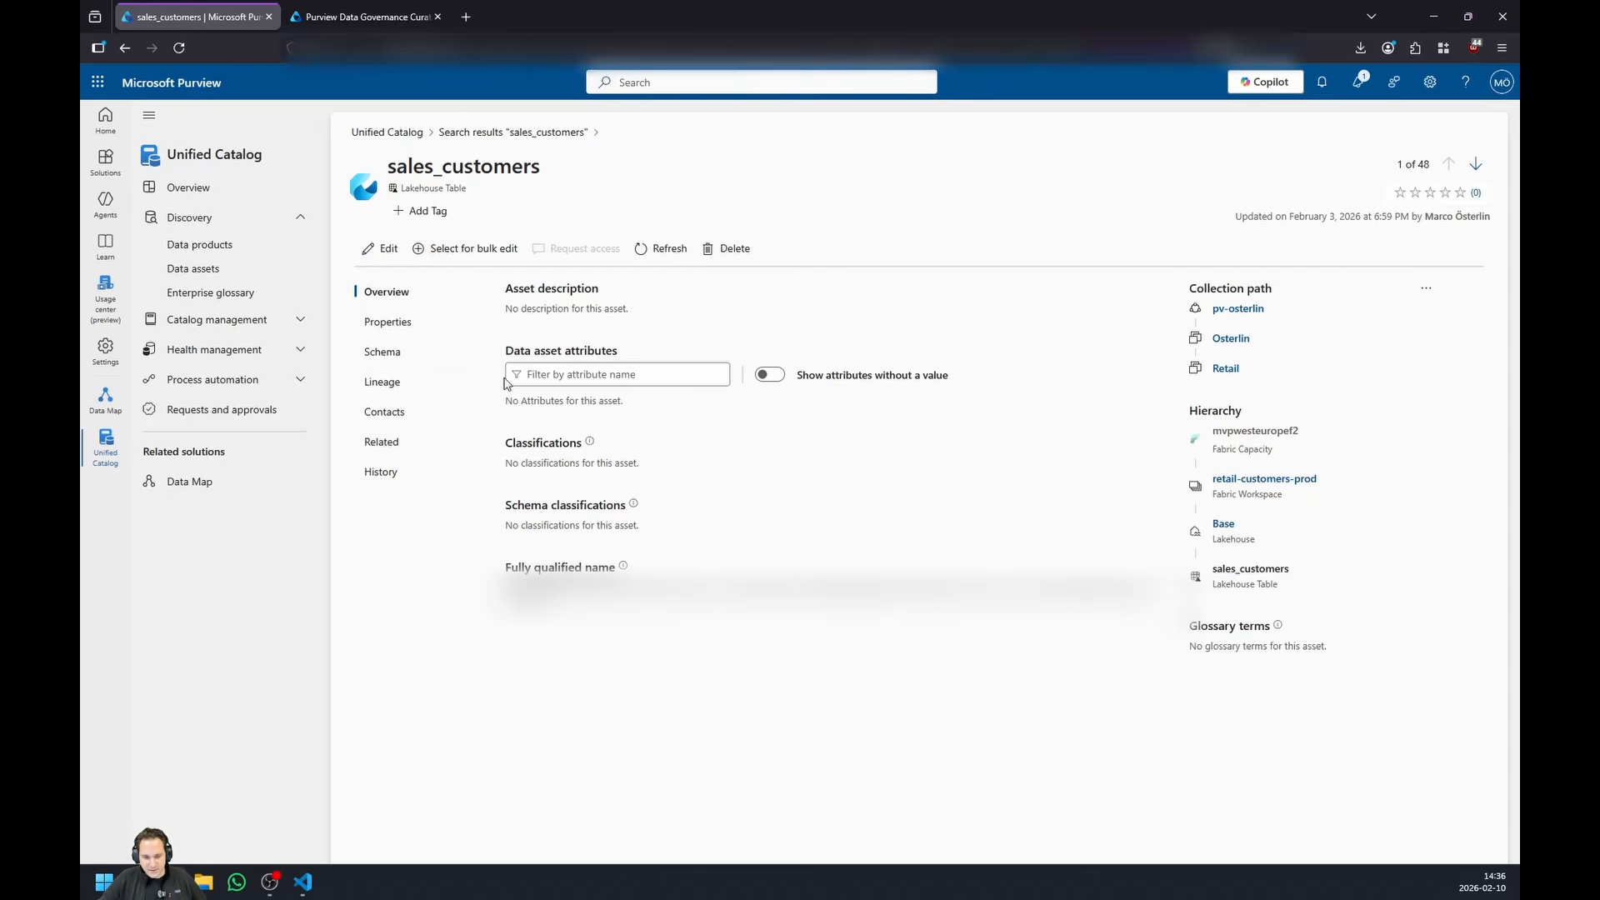
- Review the schema and the lineage of the sales_customers lakehouse table
{"action": "left_click", "coordinate": [421, 356]}
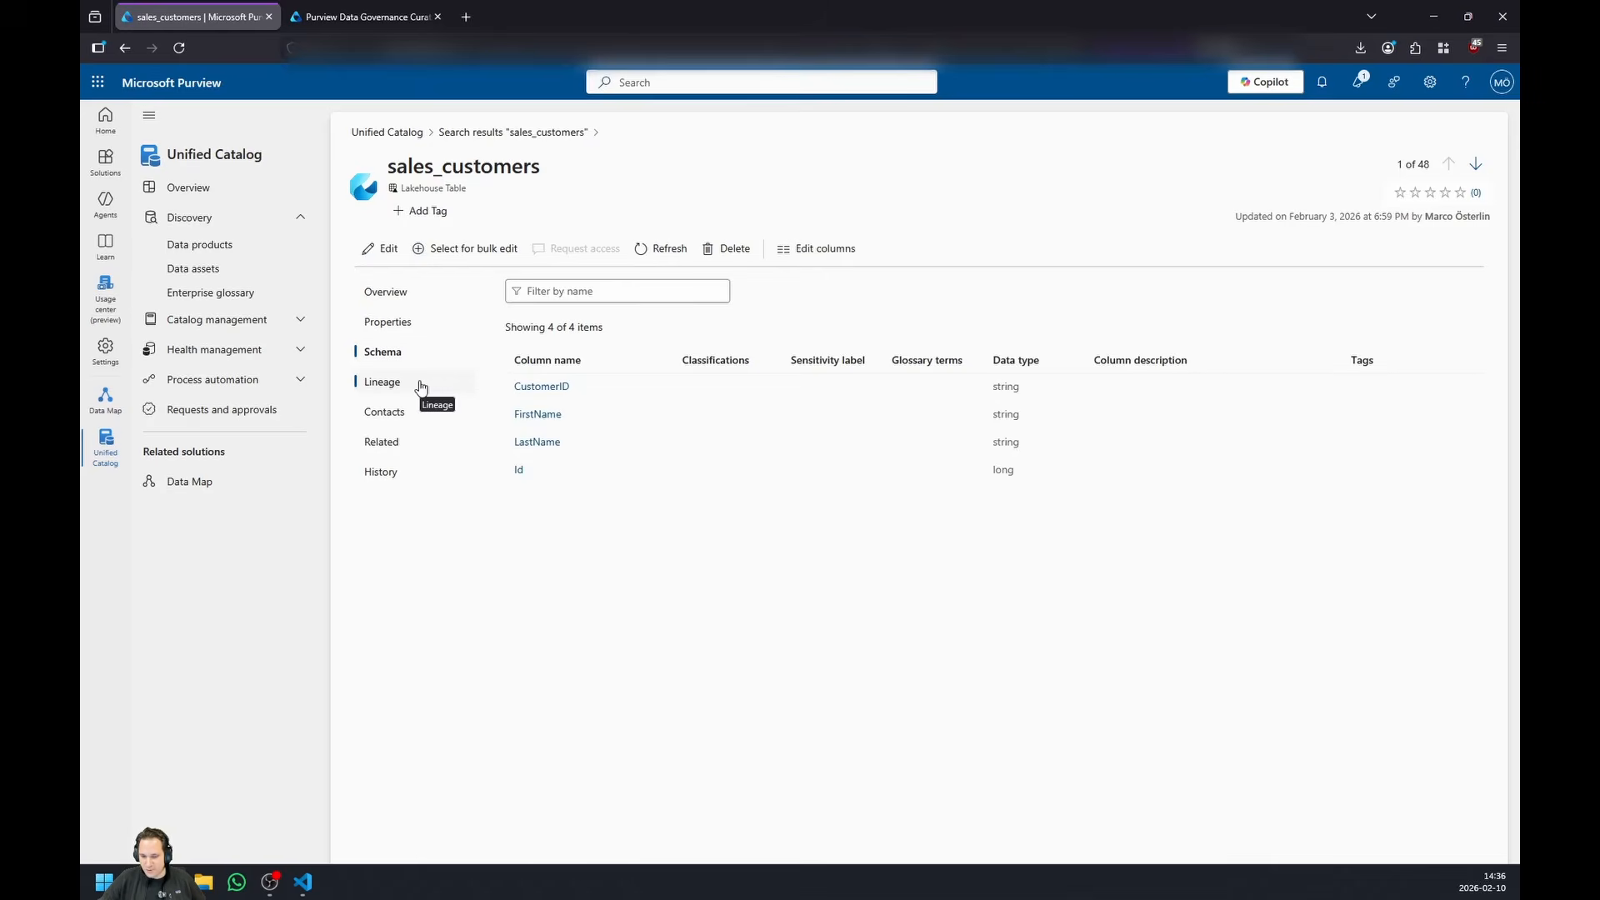
{"action": "left_click", "coordinate": [421, 386]}
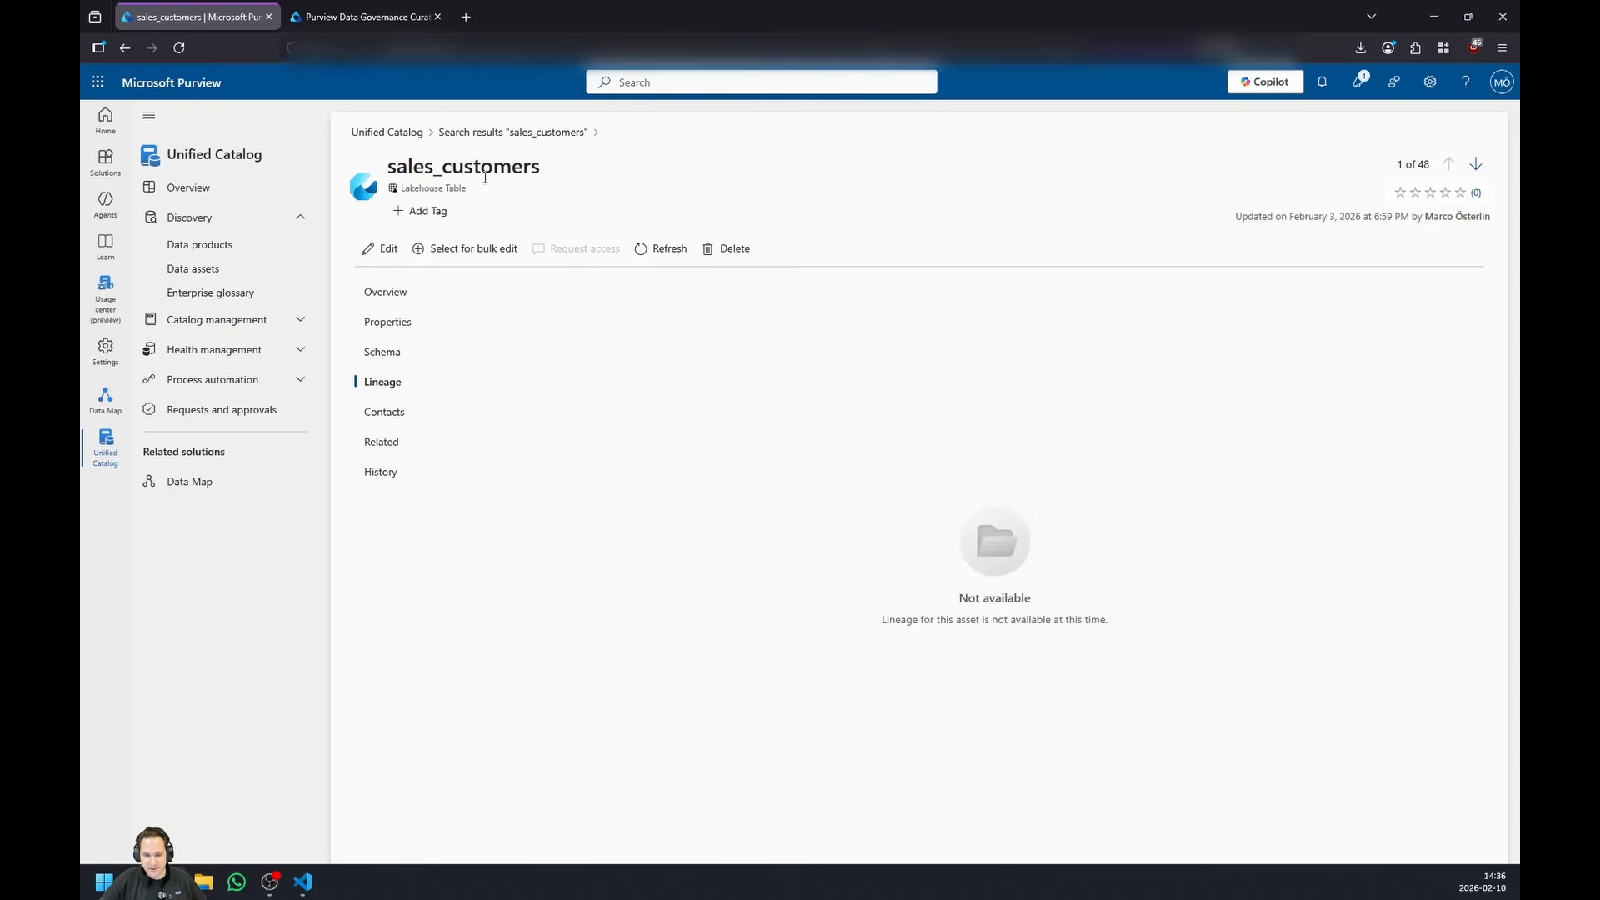
- Switch to the Microsoft Purview Unified Catalog Utility Kit, search its assets for sales_customer, and view the data products
{"action": "left_click", "coordinate": [332, 18]}
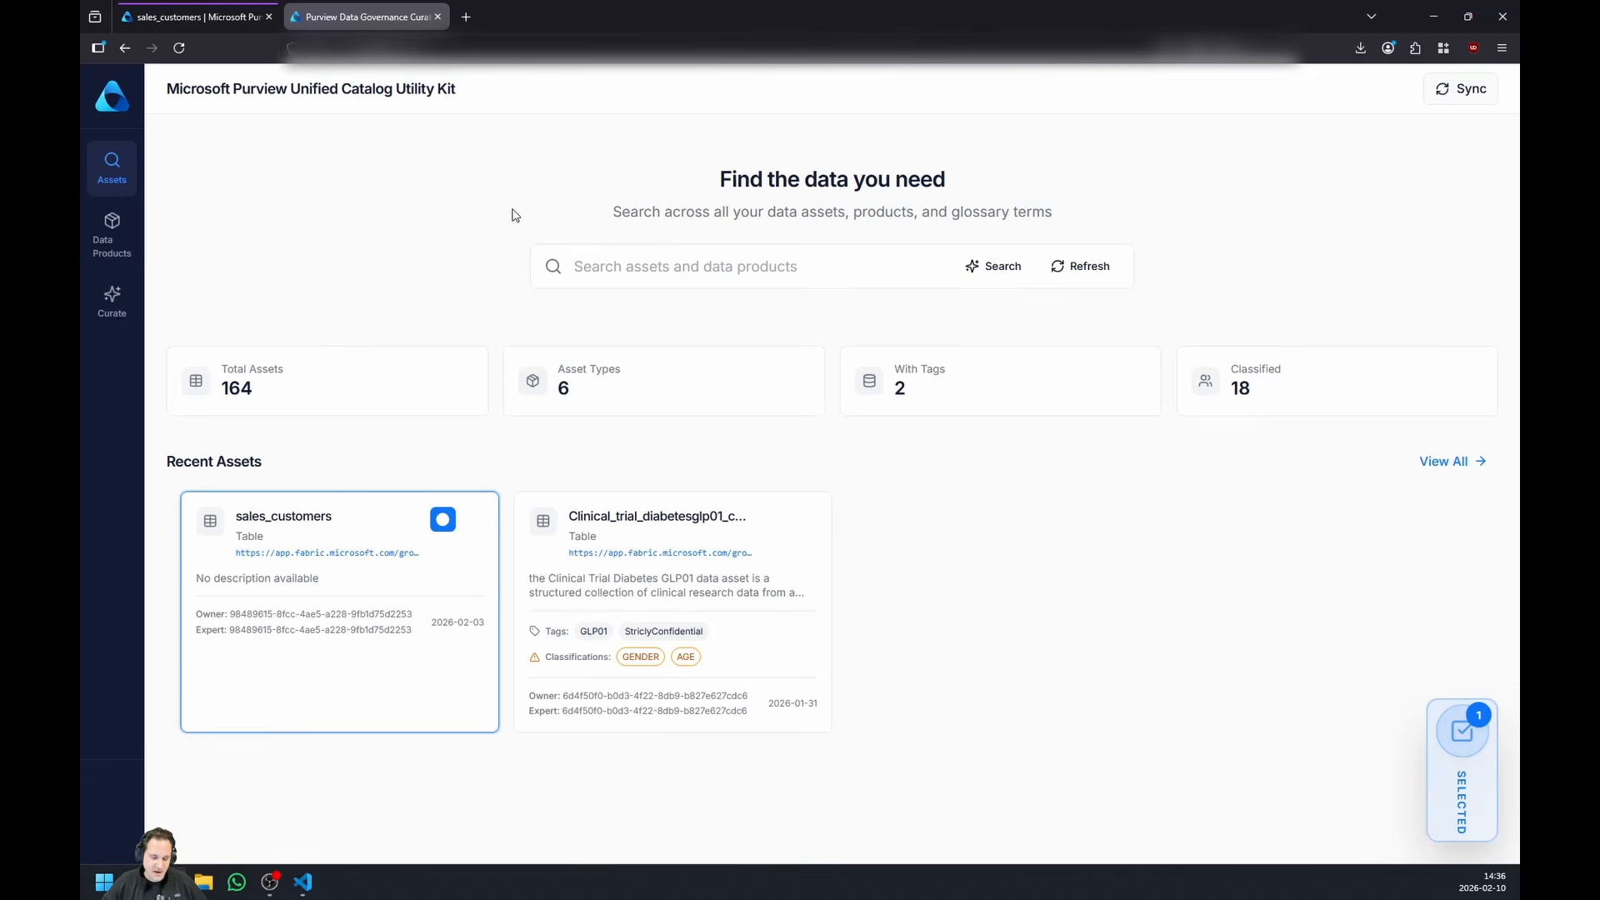
{"action": "left_click", "coordinate": [593, 267]}
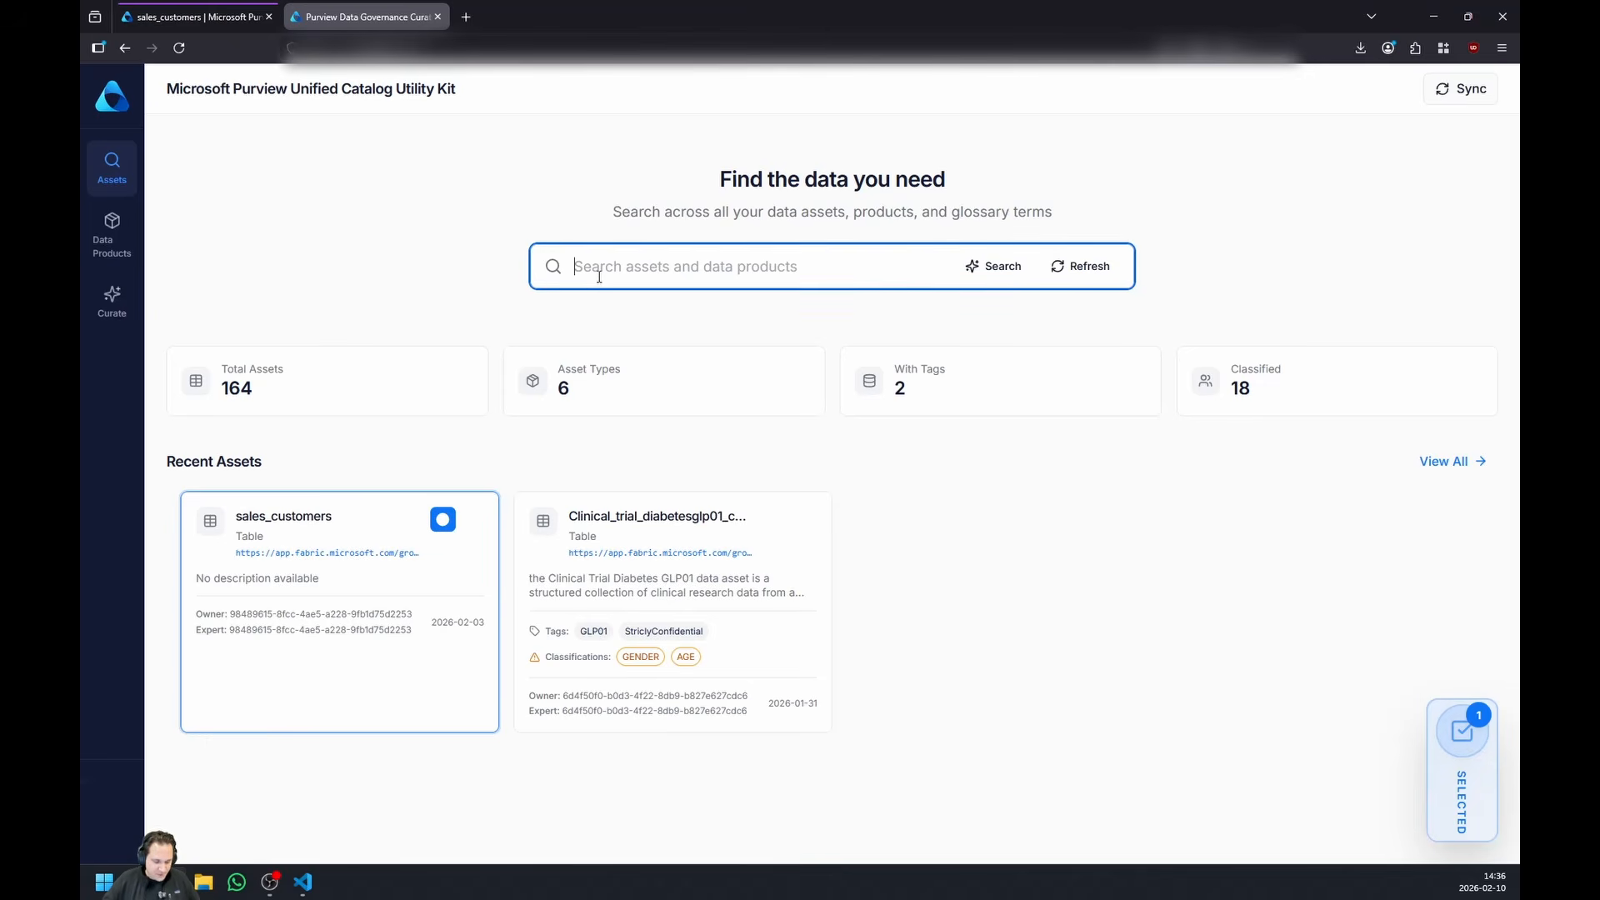
{"action": "type", "text": "sales_customer"}
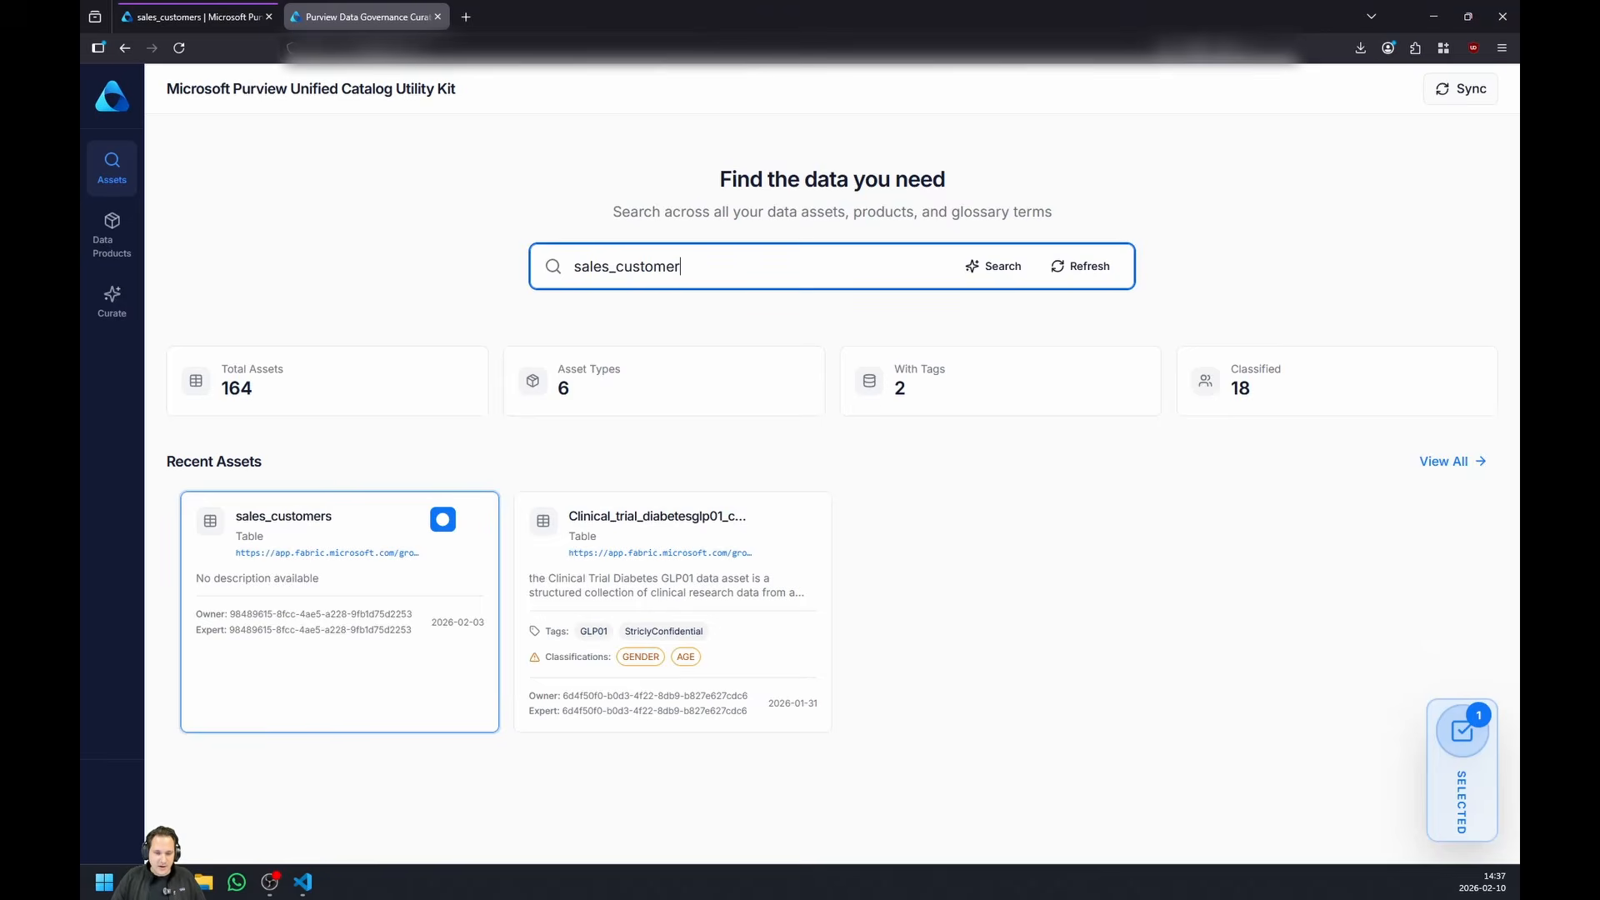
{"action": "key", "text": "Return"}
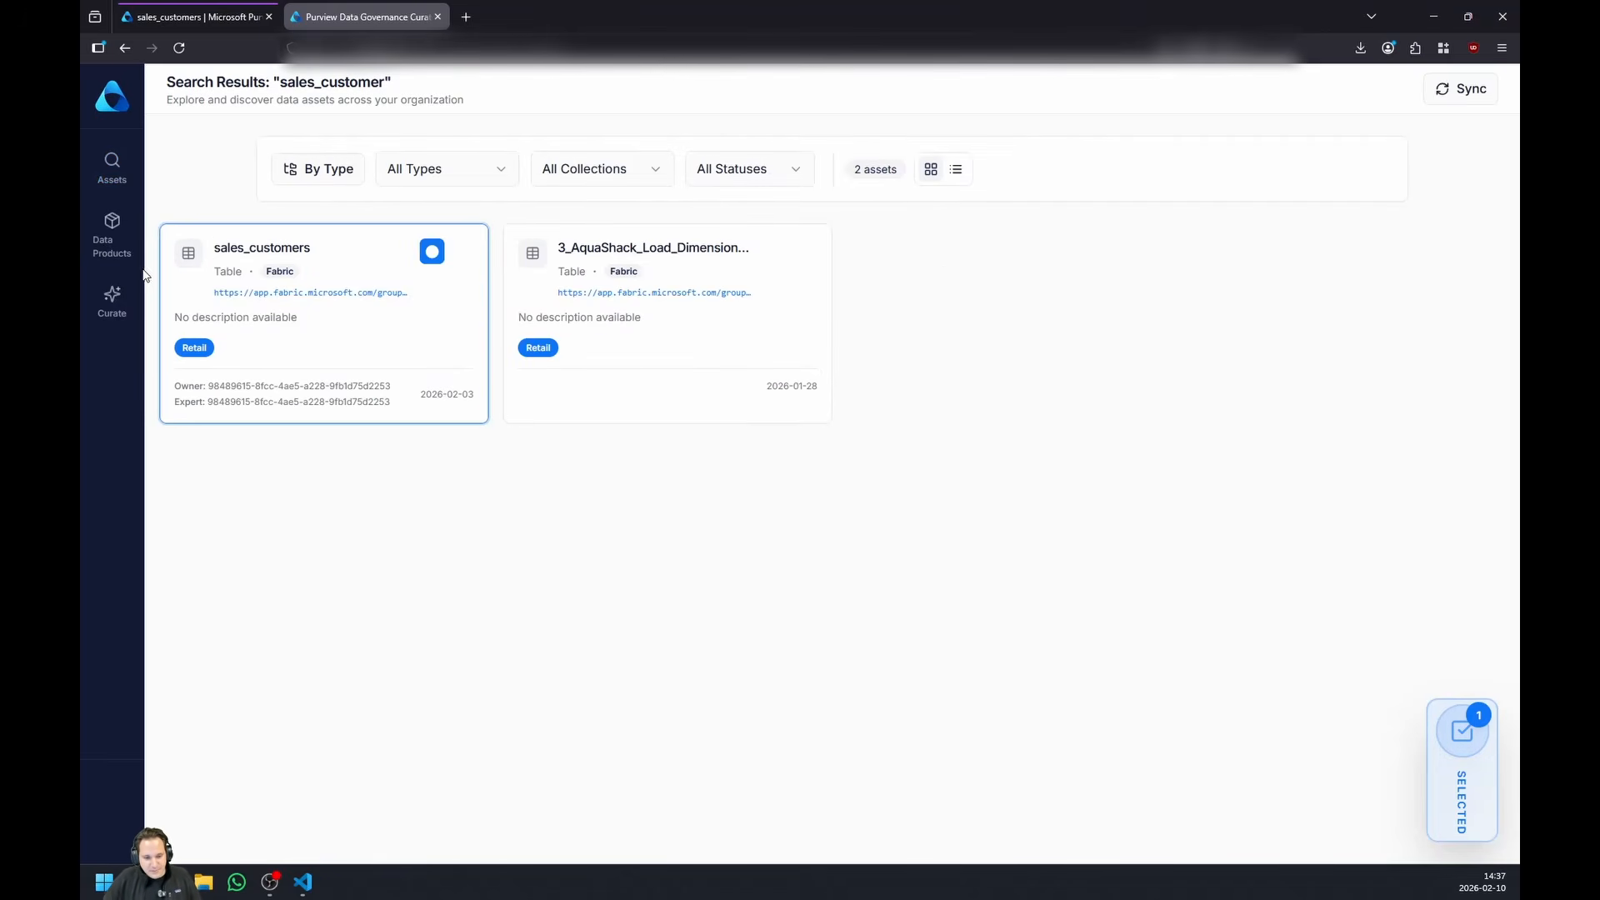
{"action": "left_click", "coordinate": [118, 226]}
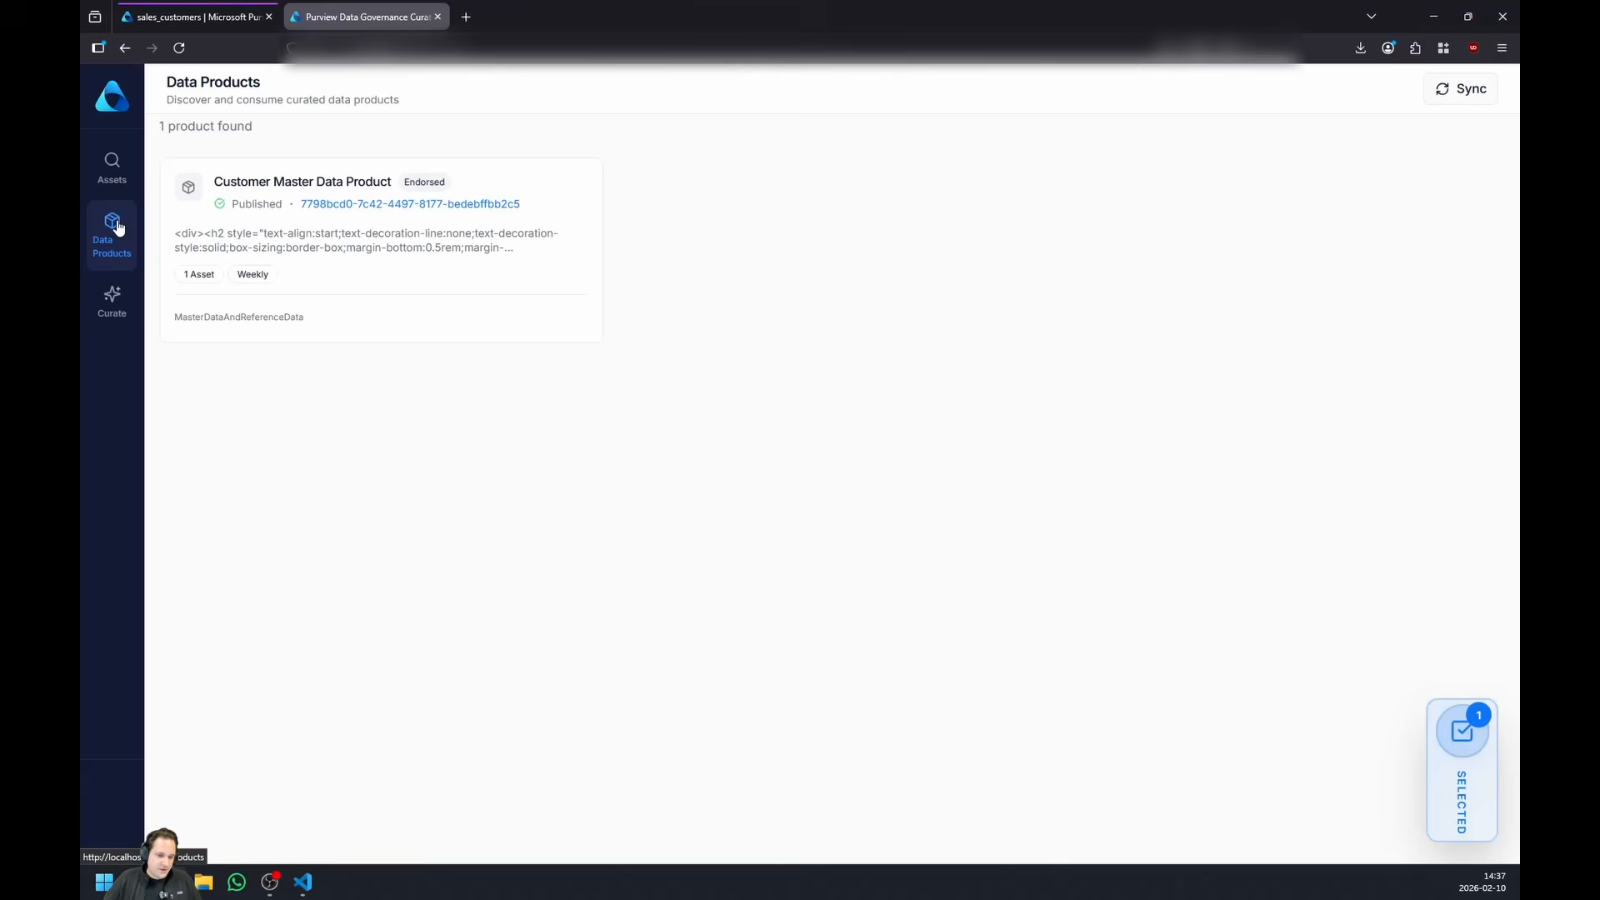
- Add the tag Customer to the selected sales_customers asset through the bulk curation operations
{"action": "left_click", "coordinate": [120, 313]}
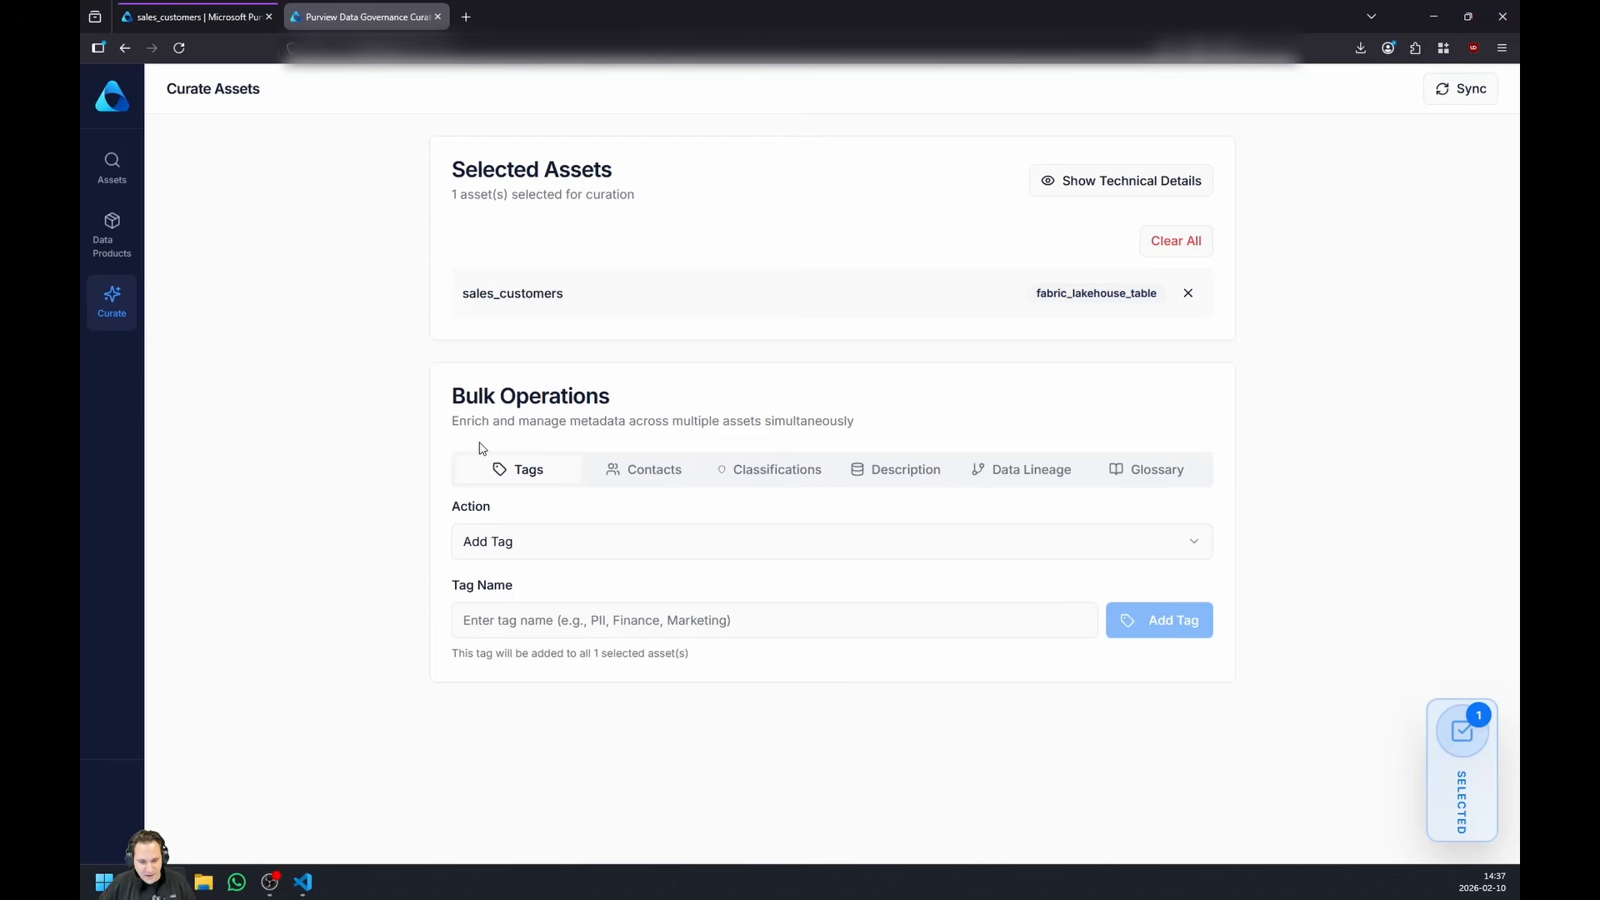
{"action": "left_click", "coordinate": [601, 556]}
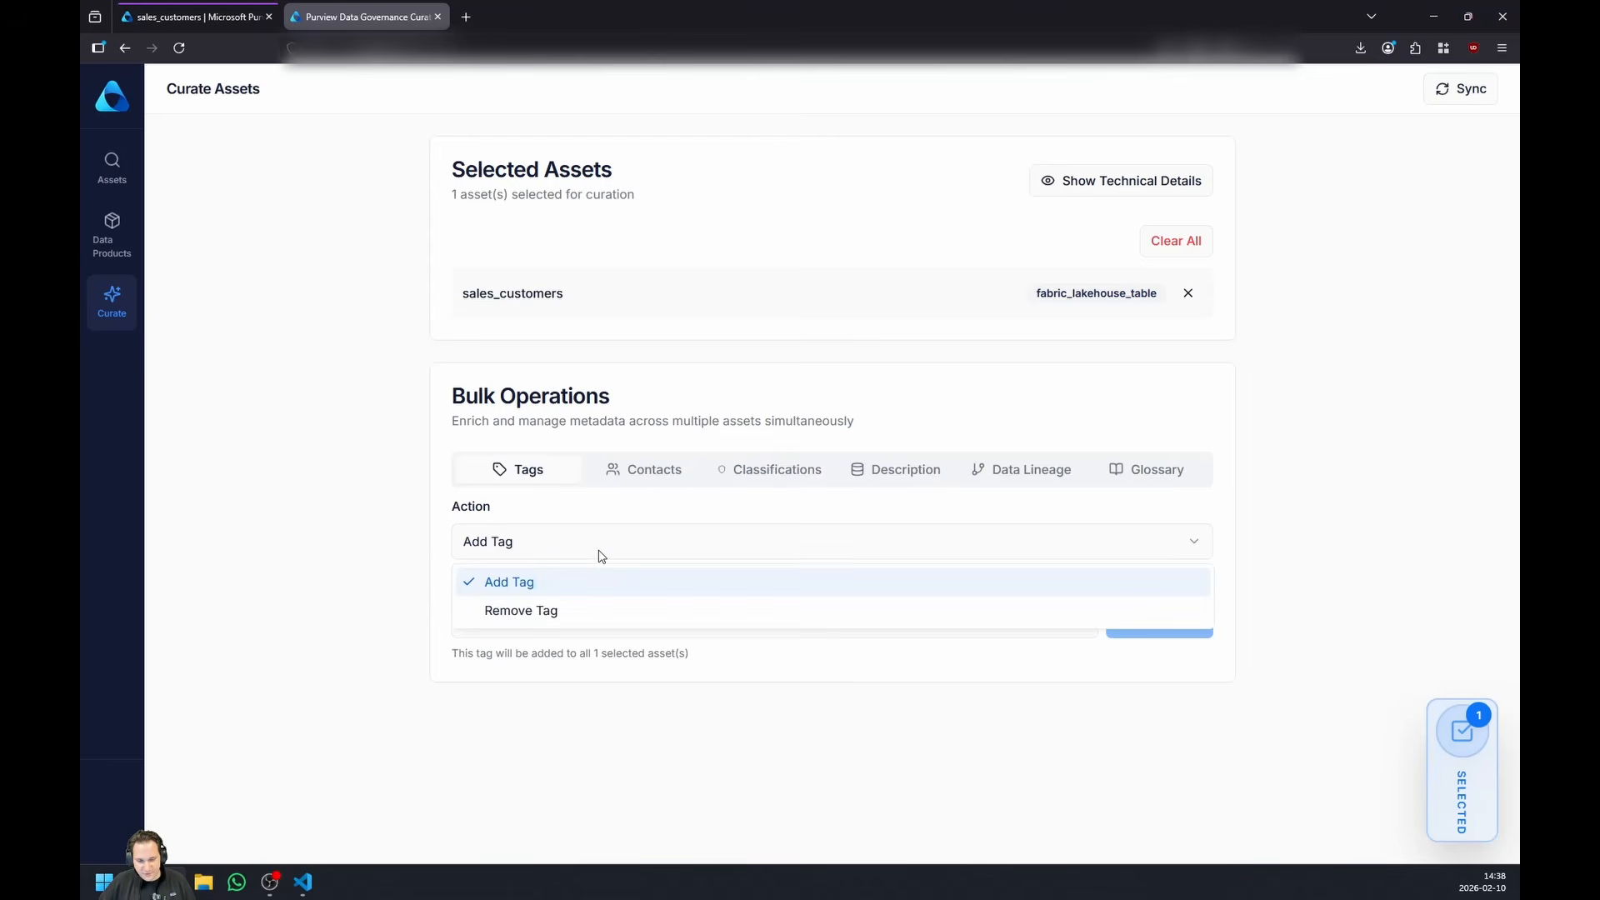
{"action": "left_click", "coordinate": [599, 556]}
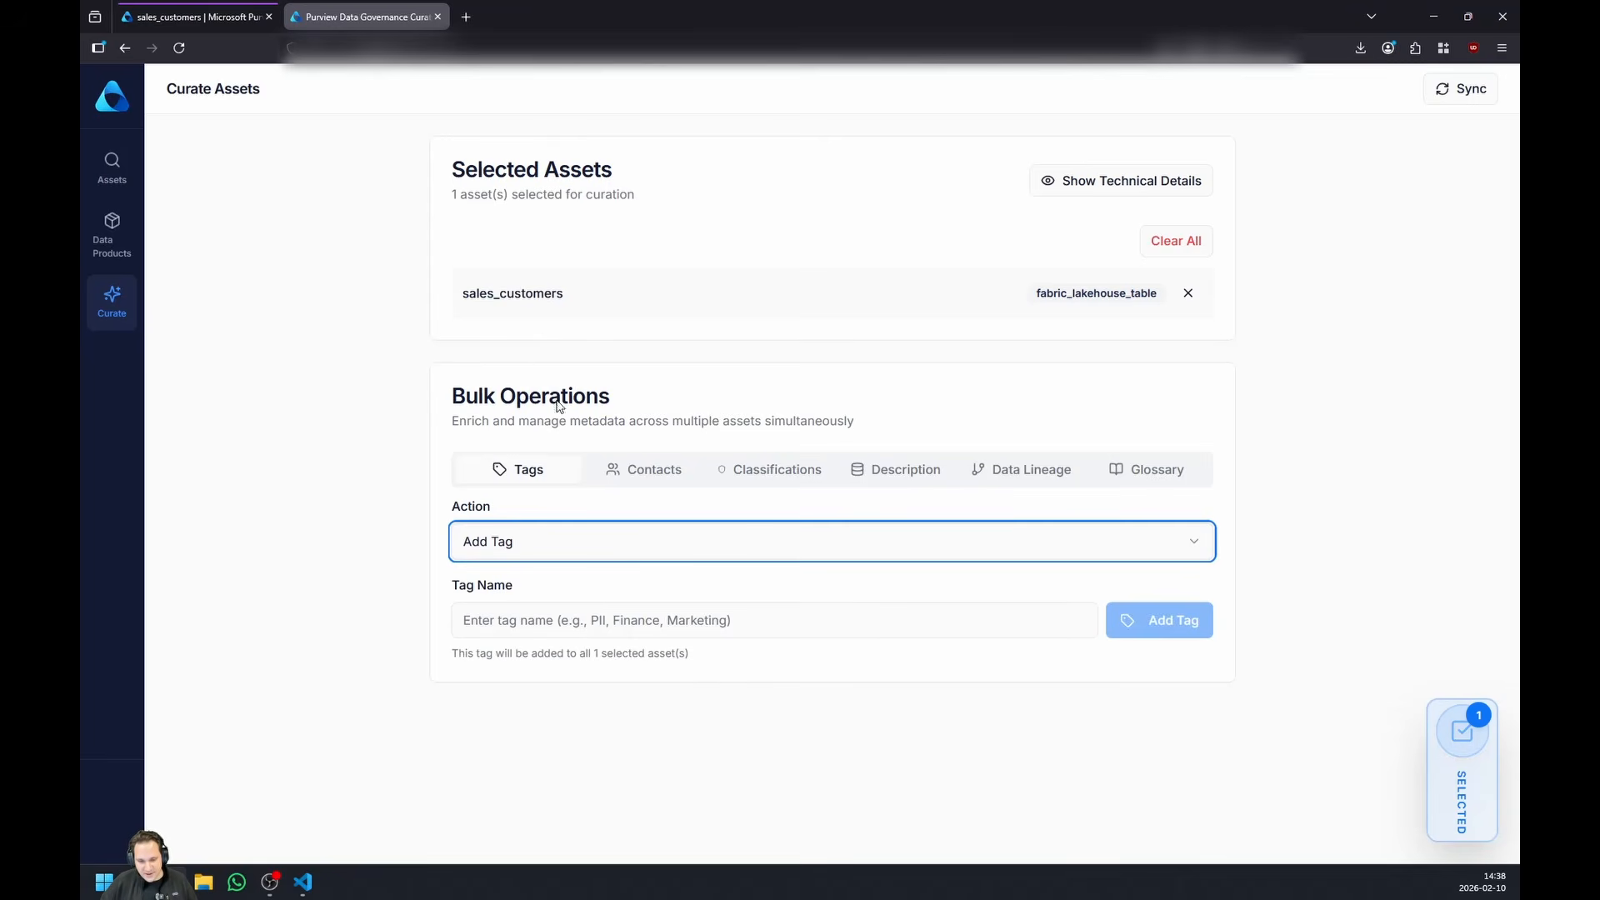
{"action": "left_click", "coordinate": [614, 621]}
{"action": "type", "text": "Customer"}
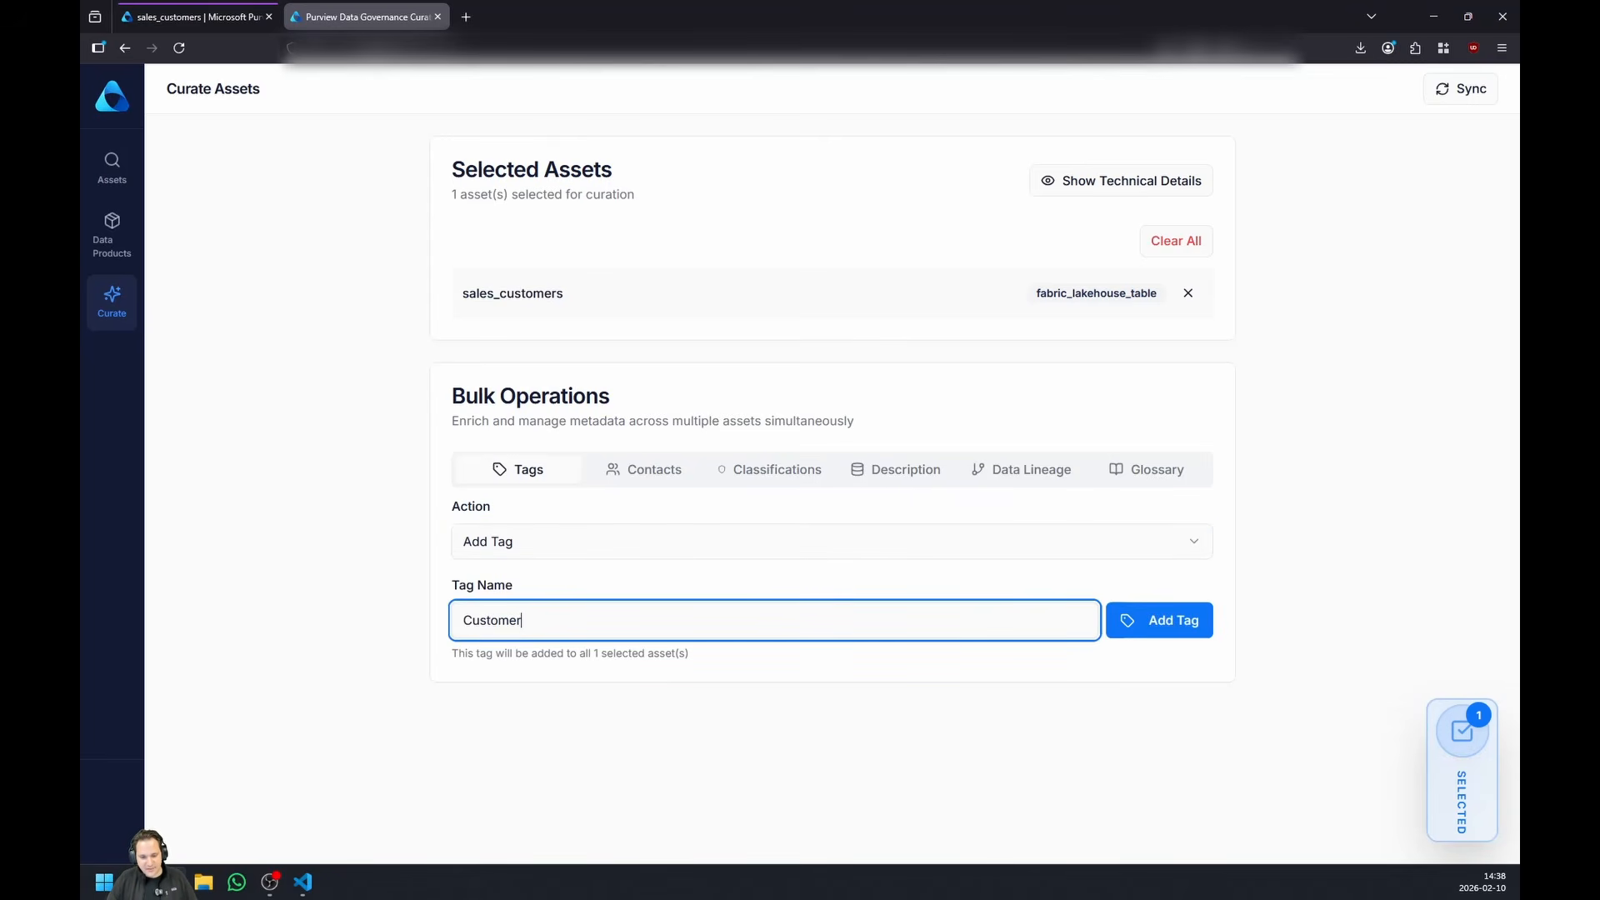
{"action": "left_click", "coordinate": [1147, 622]}
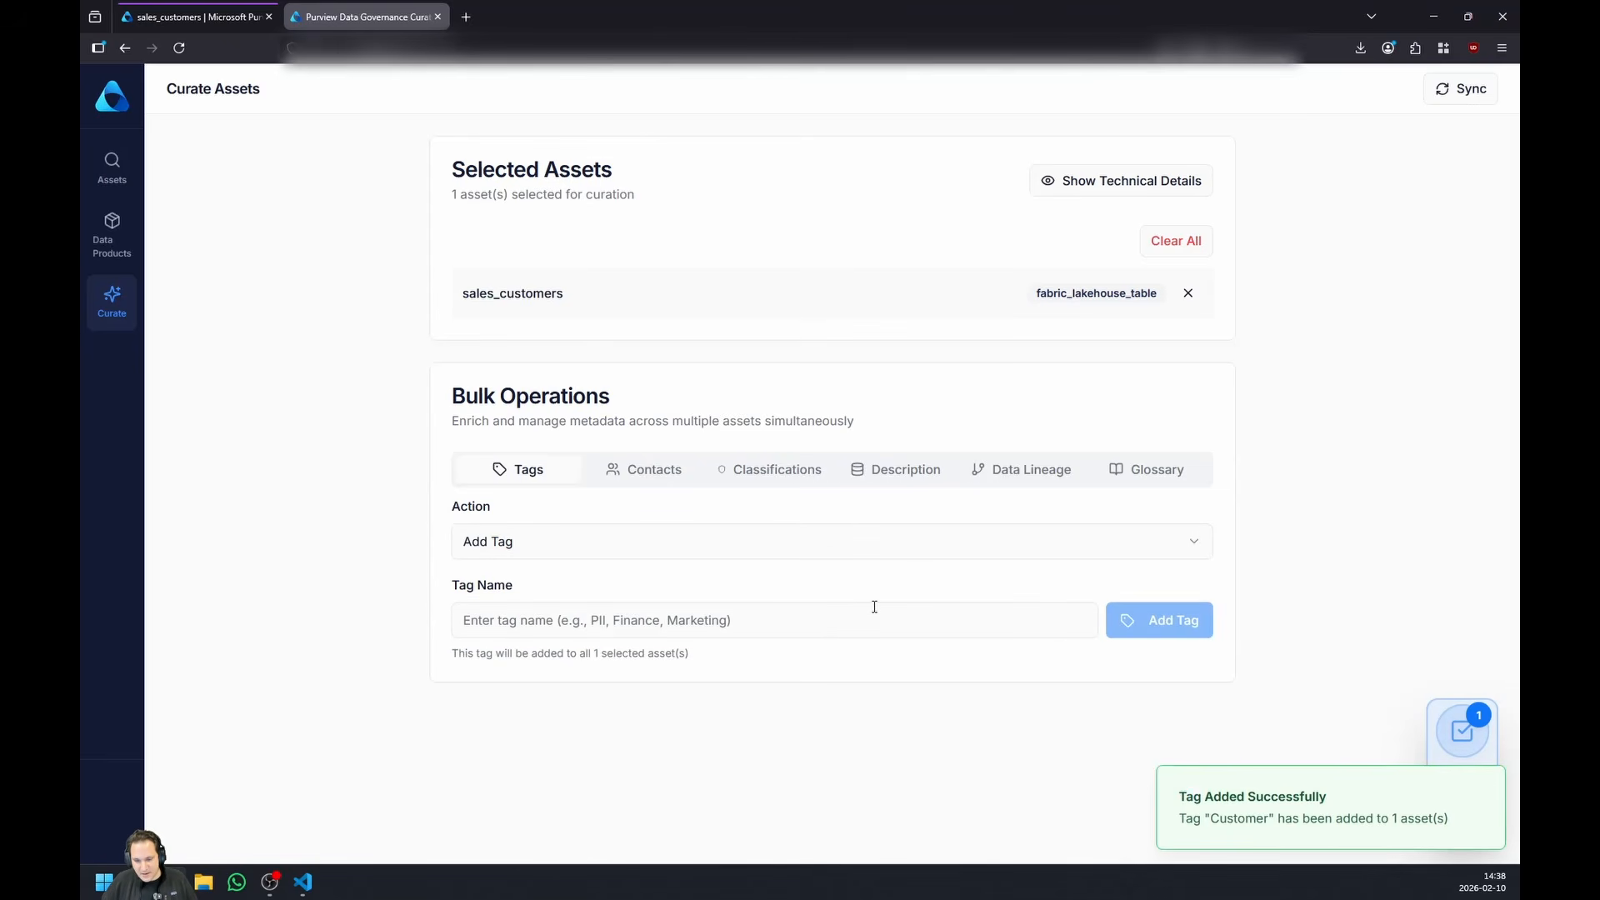
- Search for orphaned assets whose owners or experts are inactive, using the bulk contact operations
{"action": "left_click", "coordinate": [667, 471]}
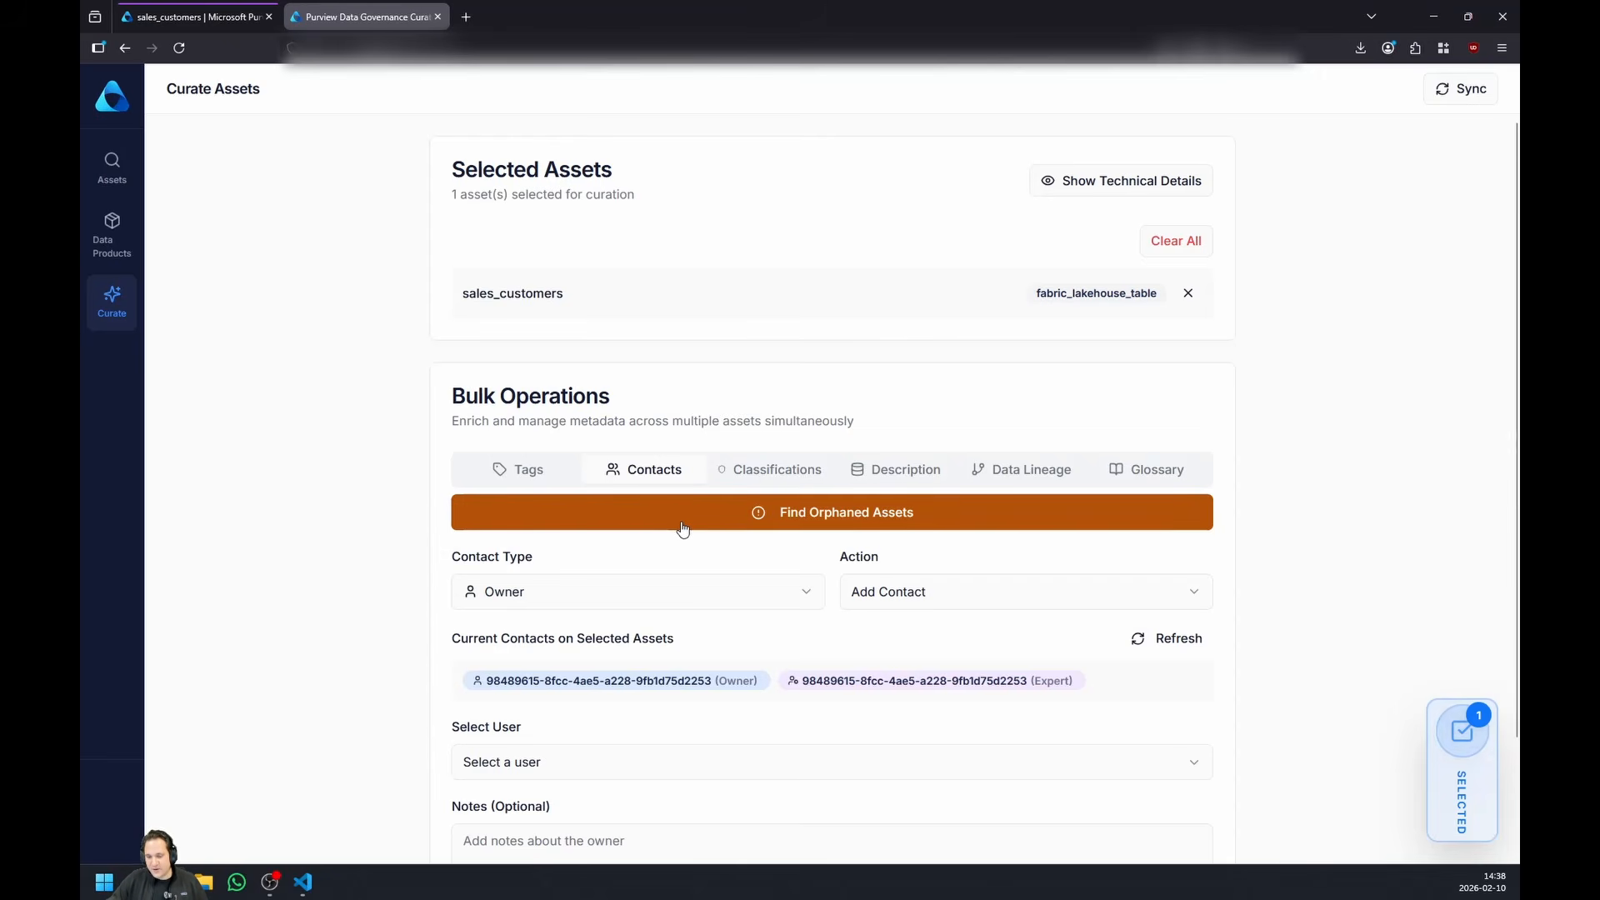
{"action": "left_click", "coordinate": [682, 528]}
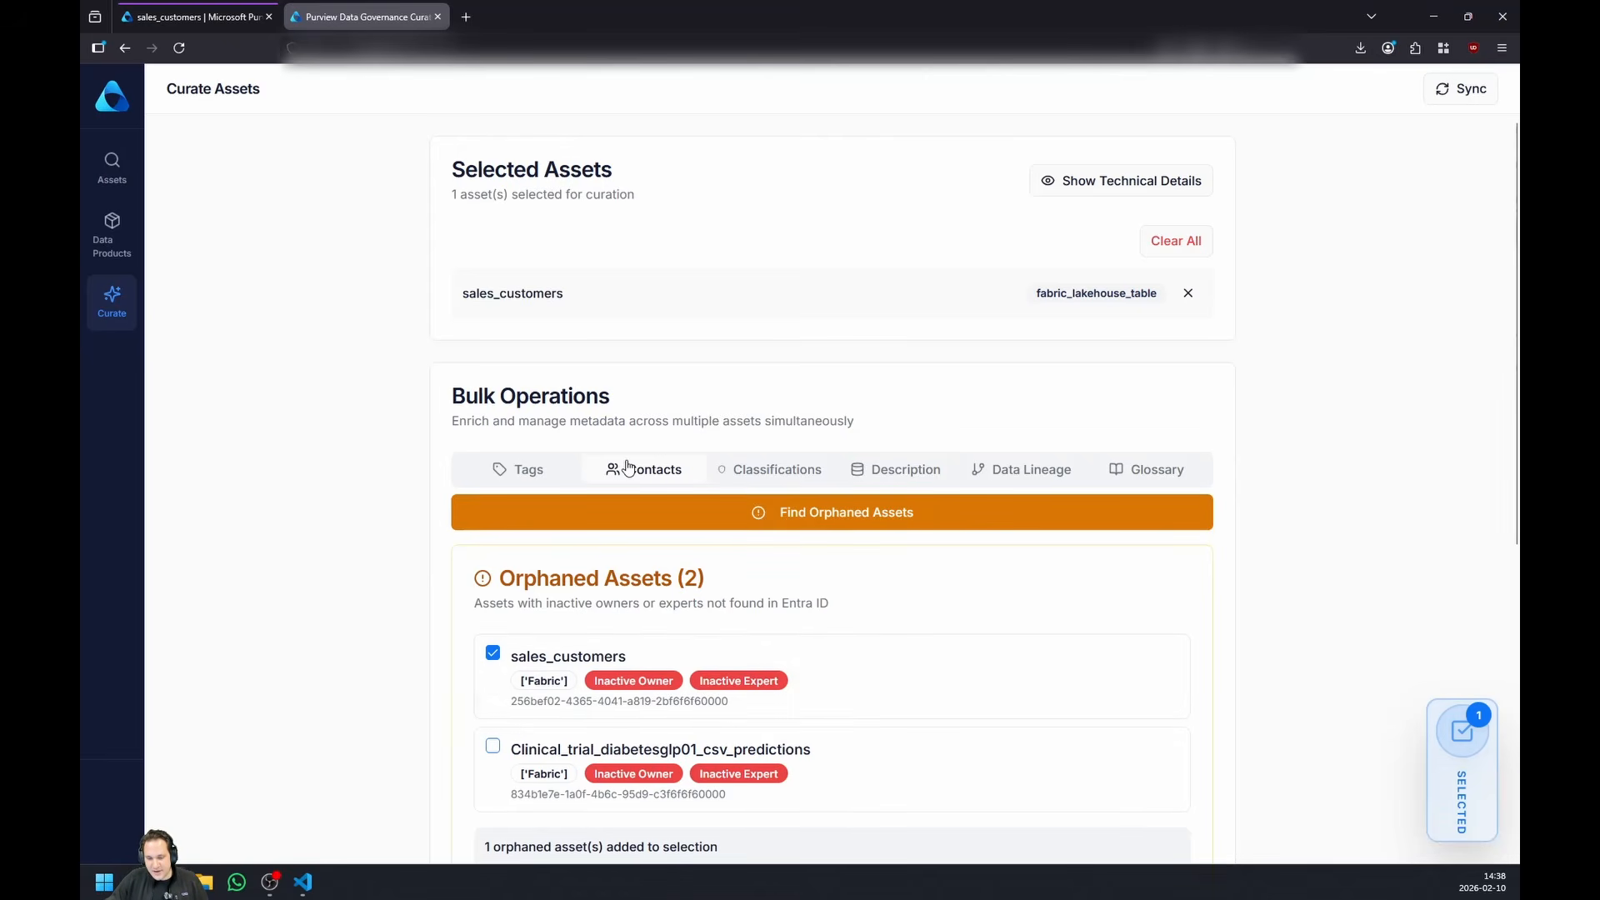
{"action": "scroll", "coordinate": [791, 600], "scroll_direction": "down", "scroll_amount": 5}
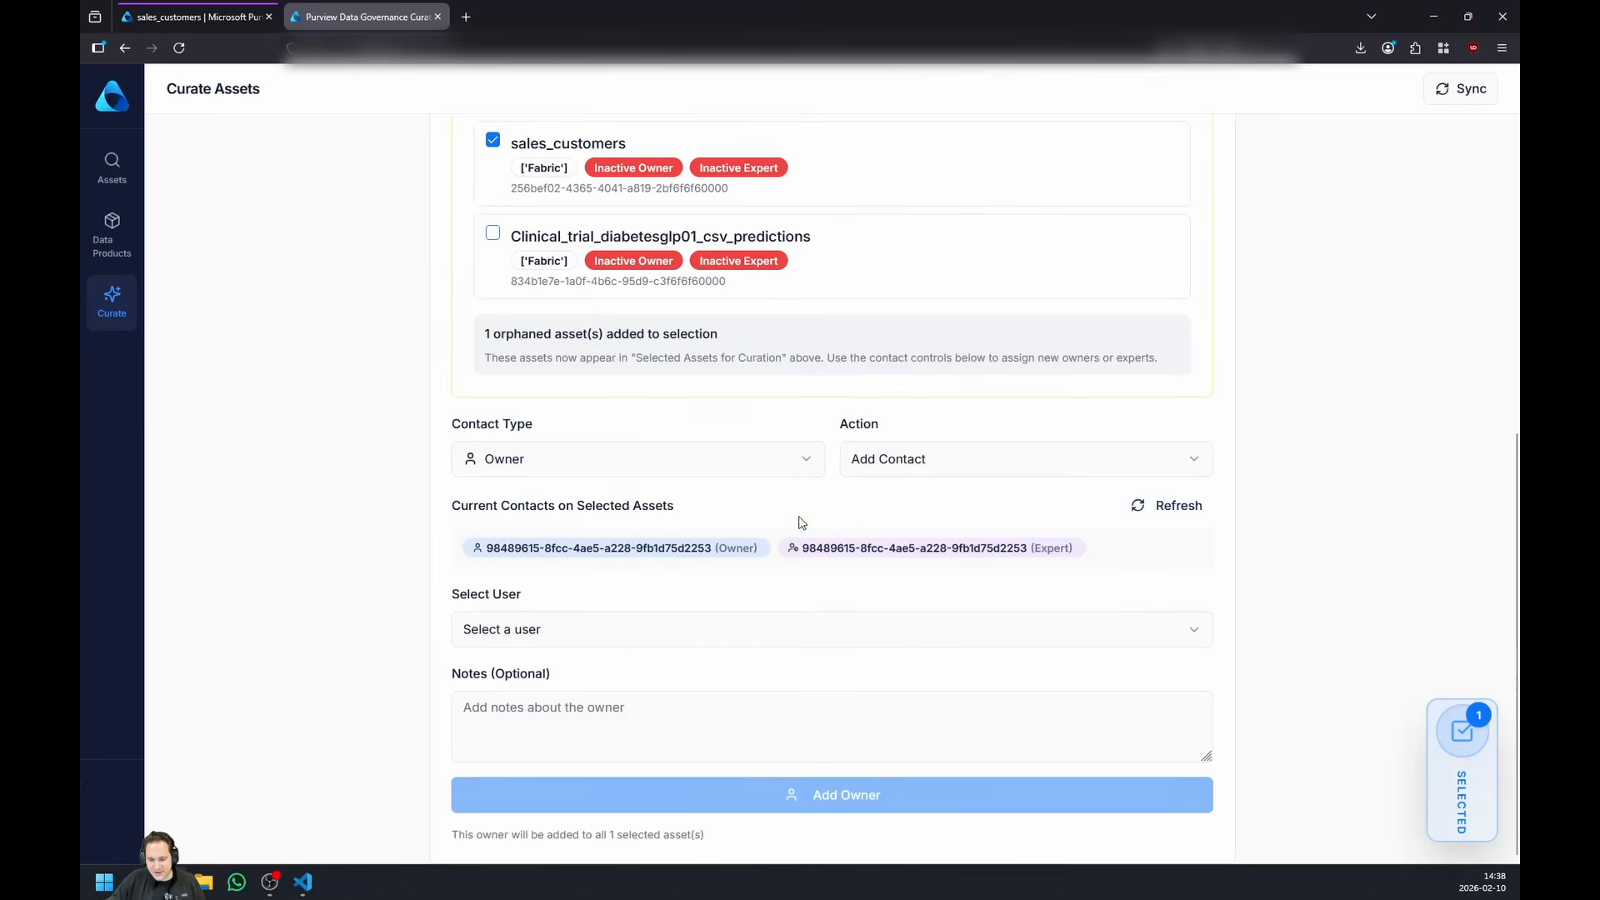
- Add an active user as owner of sales_customers and check the asset's current contacts
{"action": "left_click", "coordinate": [591, 633]}
{"action": "left_click", "coordinate": [582, 667]}
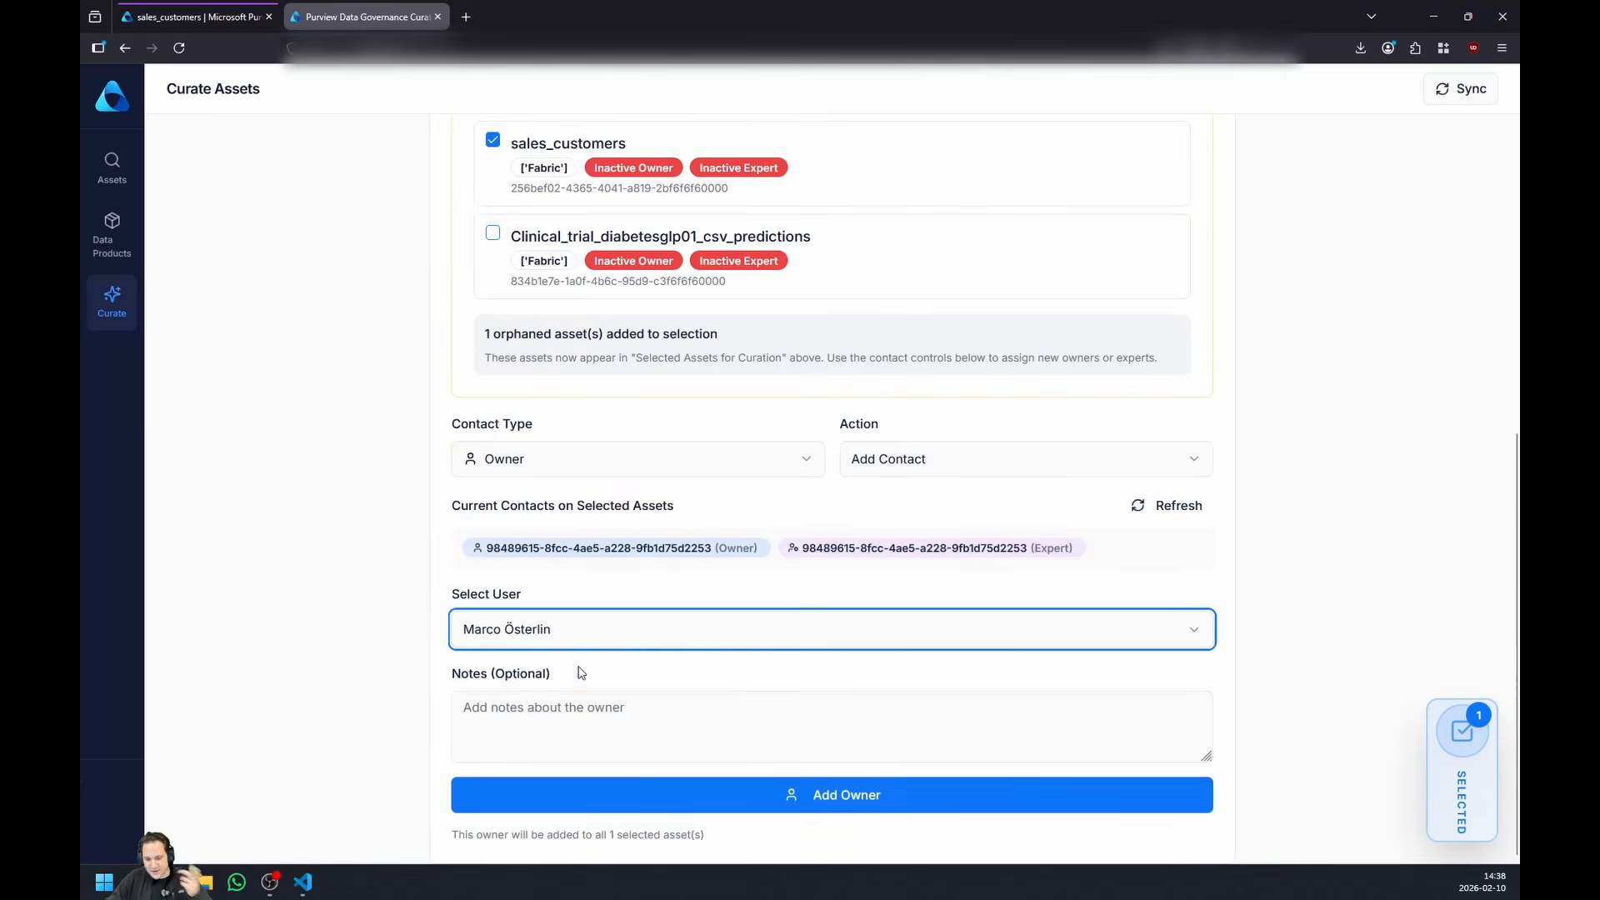
{"action": "scroll", "coordinate": [828, 712], "scroll_direction": "up", "scroll_amount": 3}
{"action": "scroll", "coordinate": [830, 715], "scroll_direction": "down", "scroll_amount": 3}
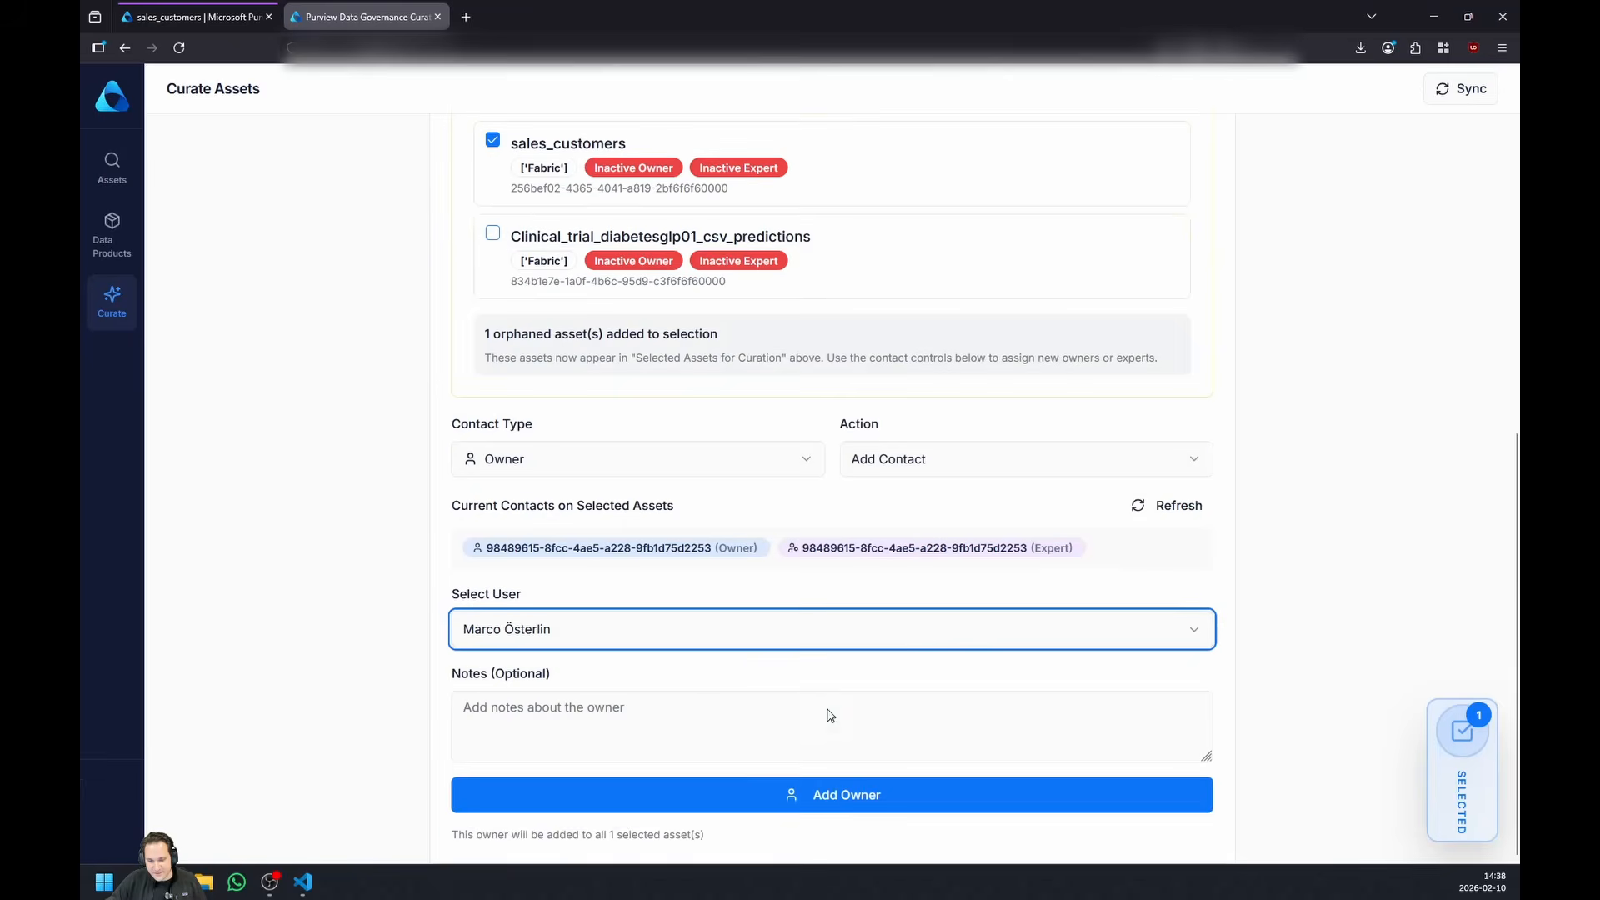
{"action": "left_click", "coordinate": [767, 790]}
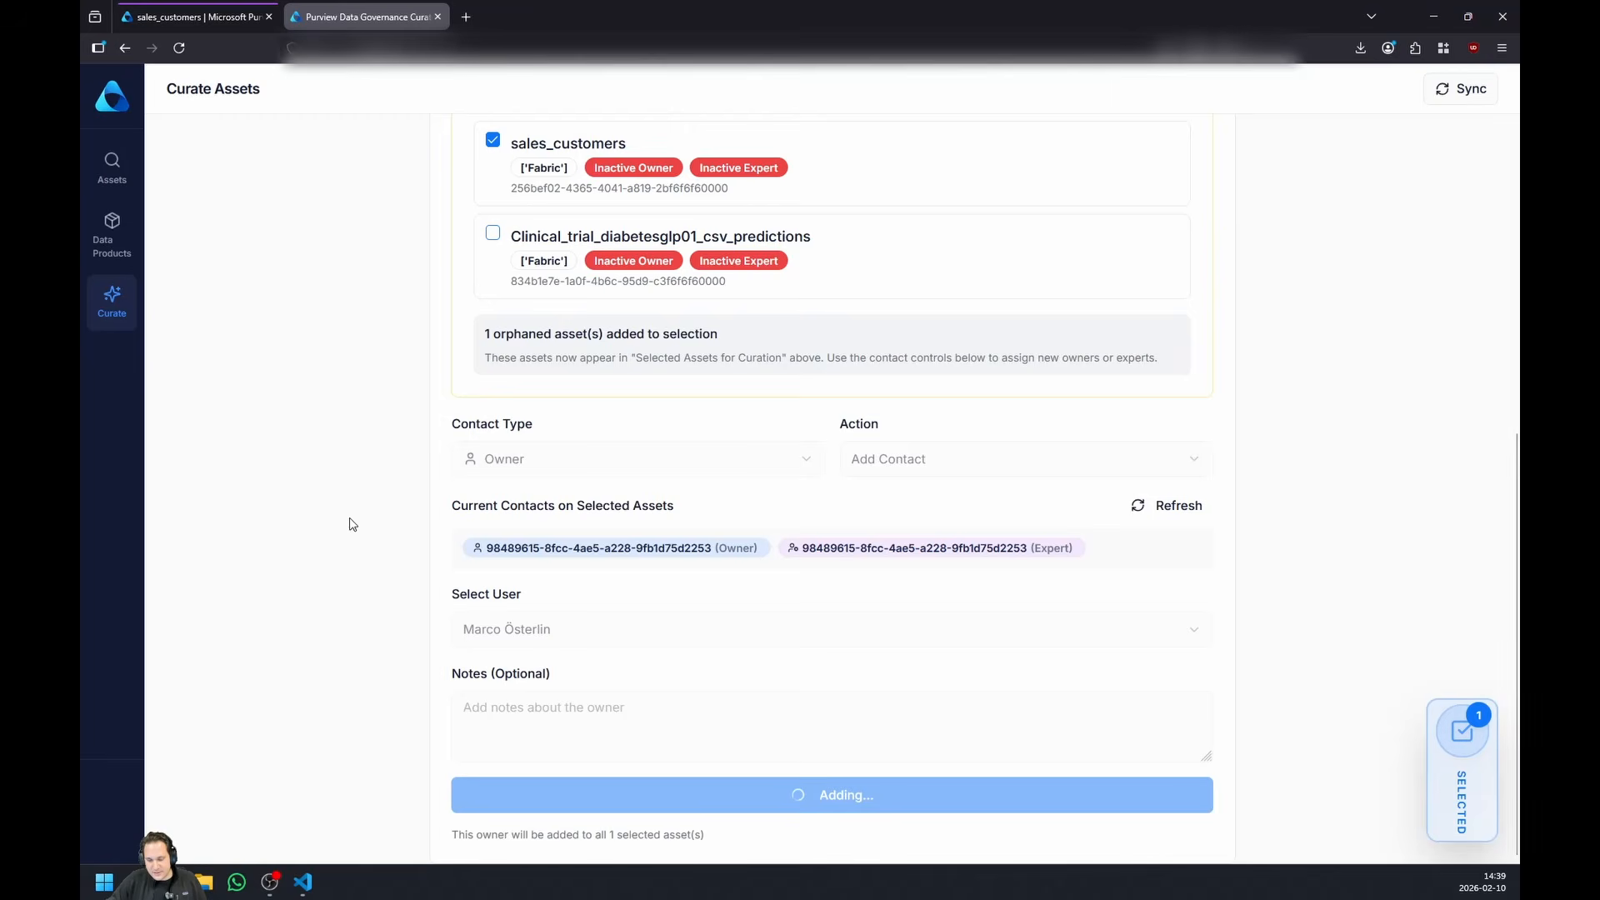
{"action": "scroll", "coordinate": [714, 328], "scroll_direction": "up", "scroll_amount": 6}
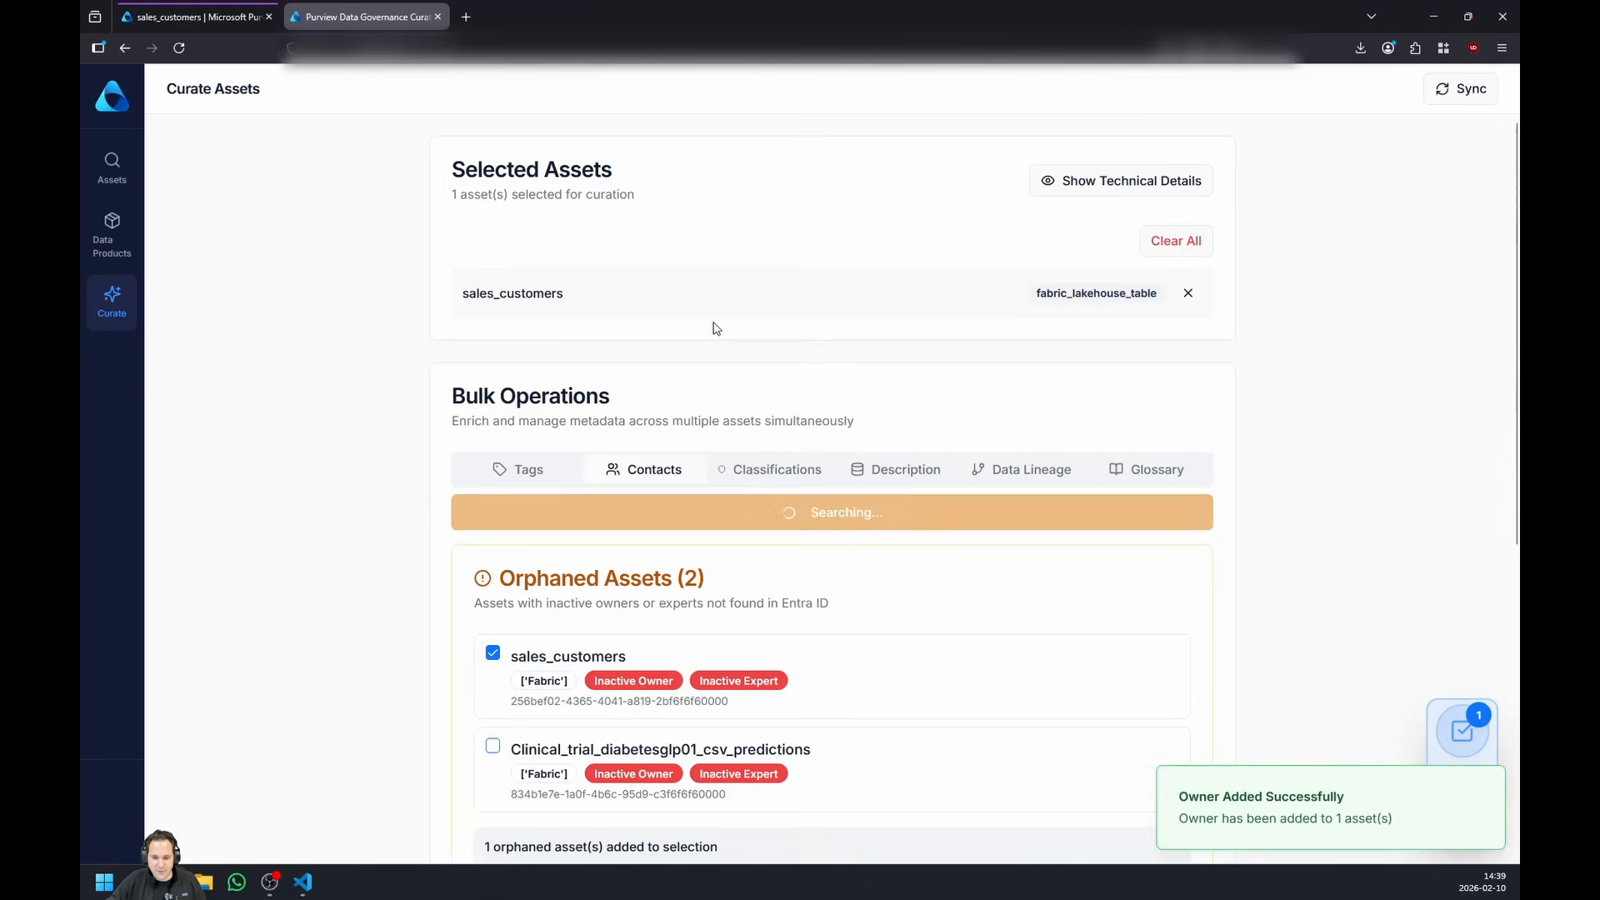
{"action": "scroll", "coordinate": [720, 328], "scroll_direction": "down", "scroll_amount": 1}
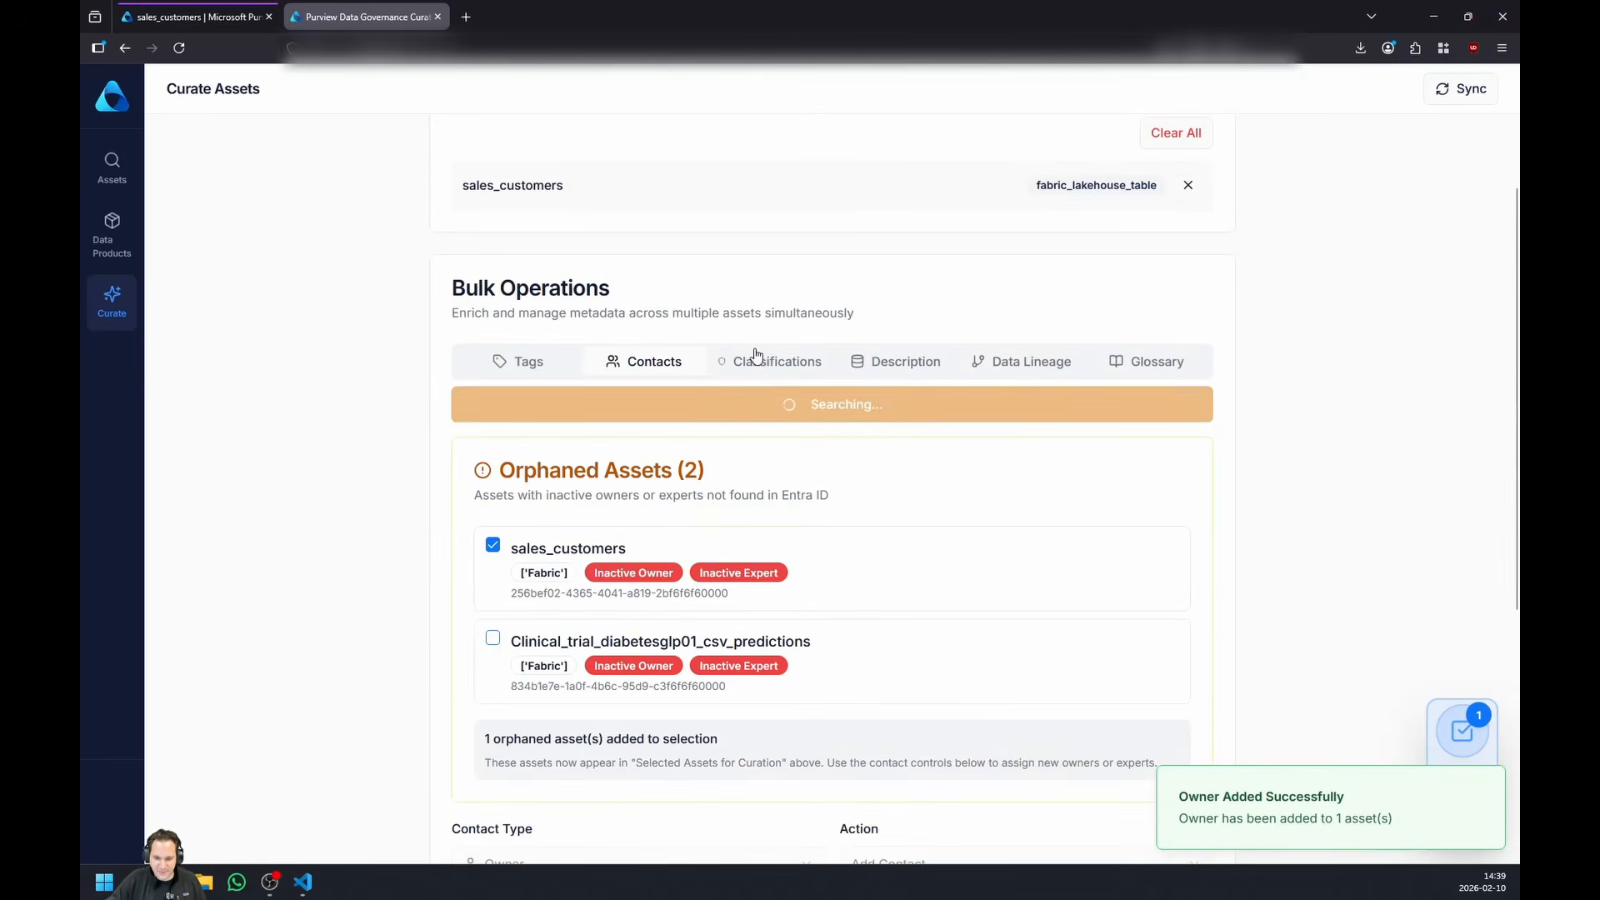
{"action": "scroll", "coordinate": [774, 360], "scroll_direction": "down", "scroll_amount": 5}
{"action": "scroll", "coordinate": [774, 360], "scroll_direction": "up", "scroll_amount": 1}
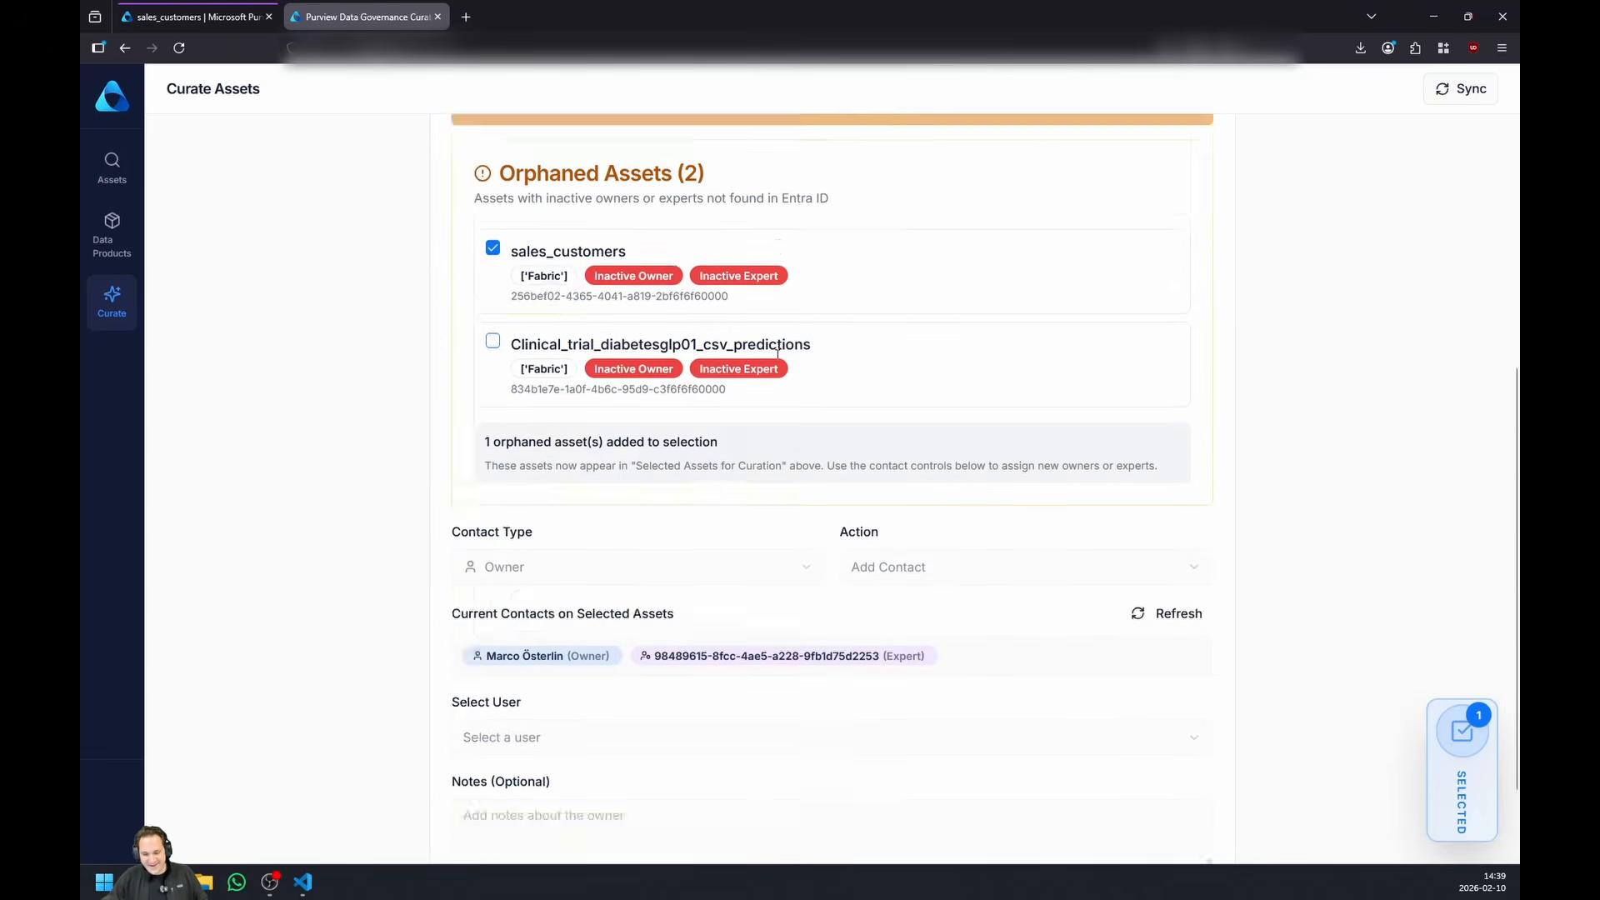
{"action": "scroll", "coordinate": [776, 350], "scroll_direction": "down", "scroll_amount": 1}
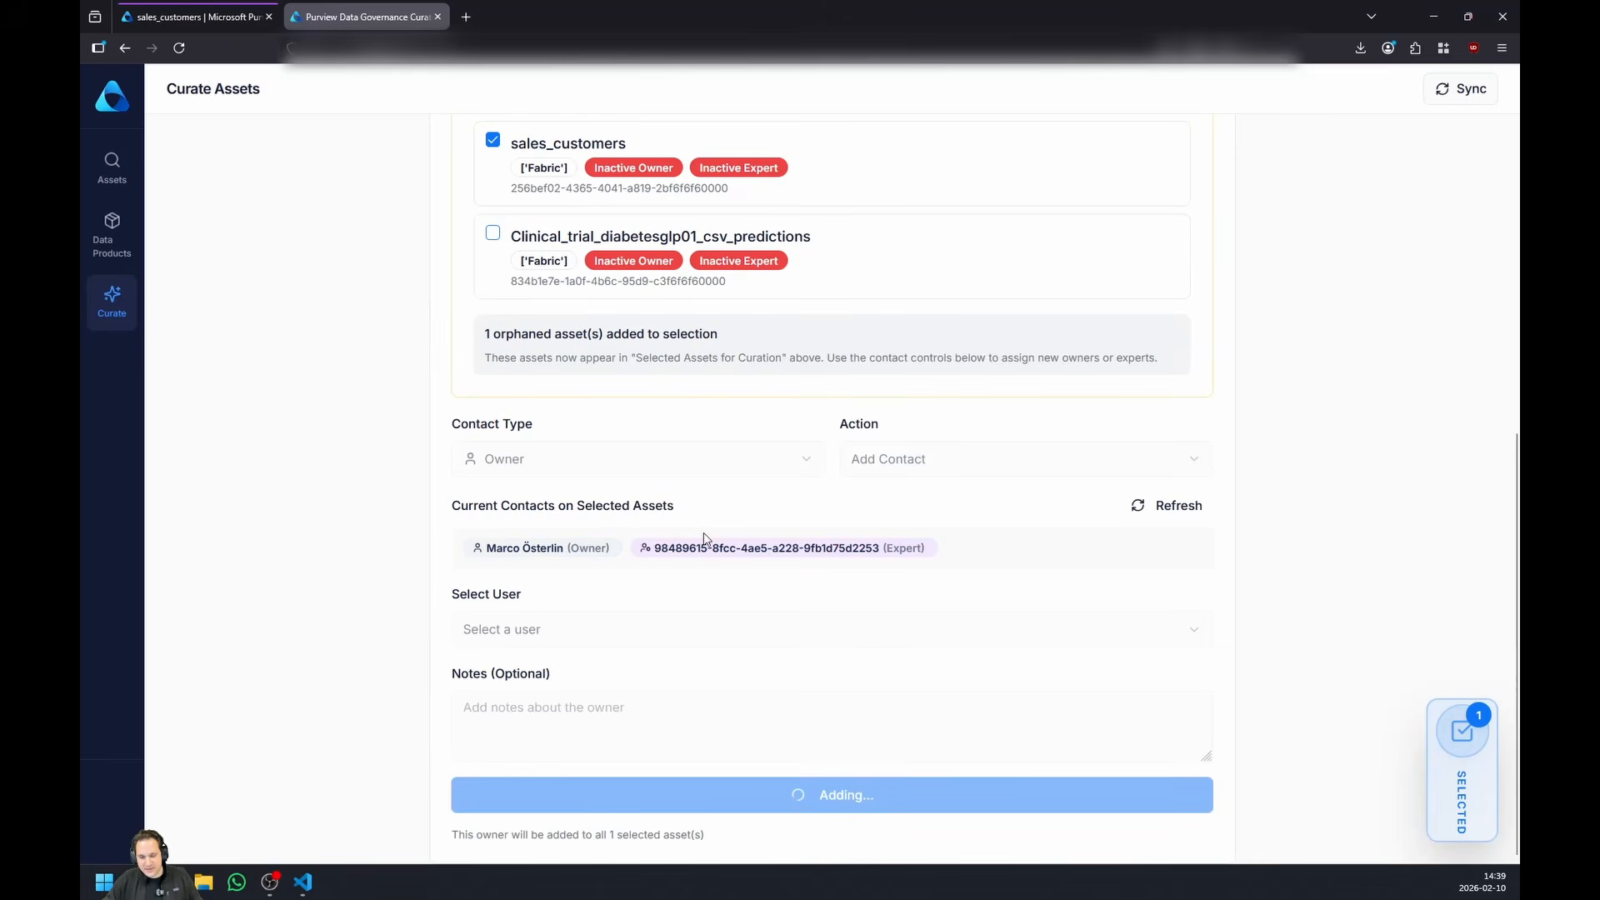
- Run the AI-powered analysis to suggest column classifications for the sales_customers table
{"action": "scroll", "coordinate": [700, 490], "scroll_direction": "up", "scroll_amount": 1}
{"action": "left_click", "coordinate": [742, 475]}
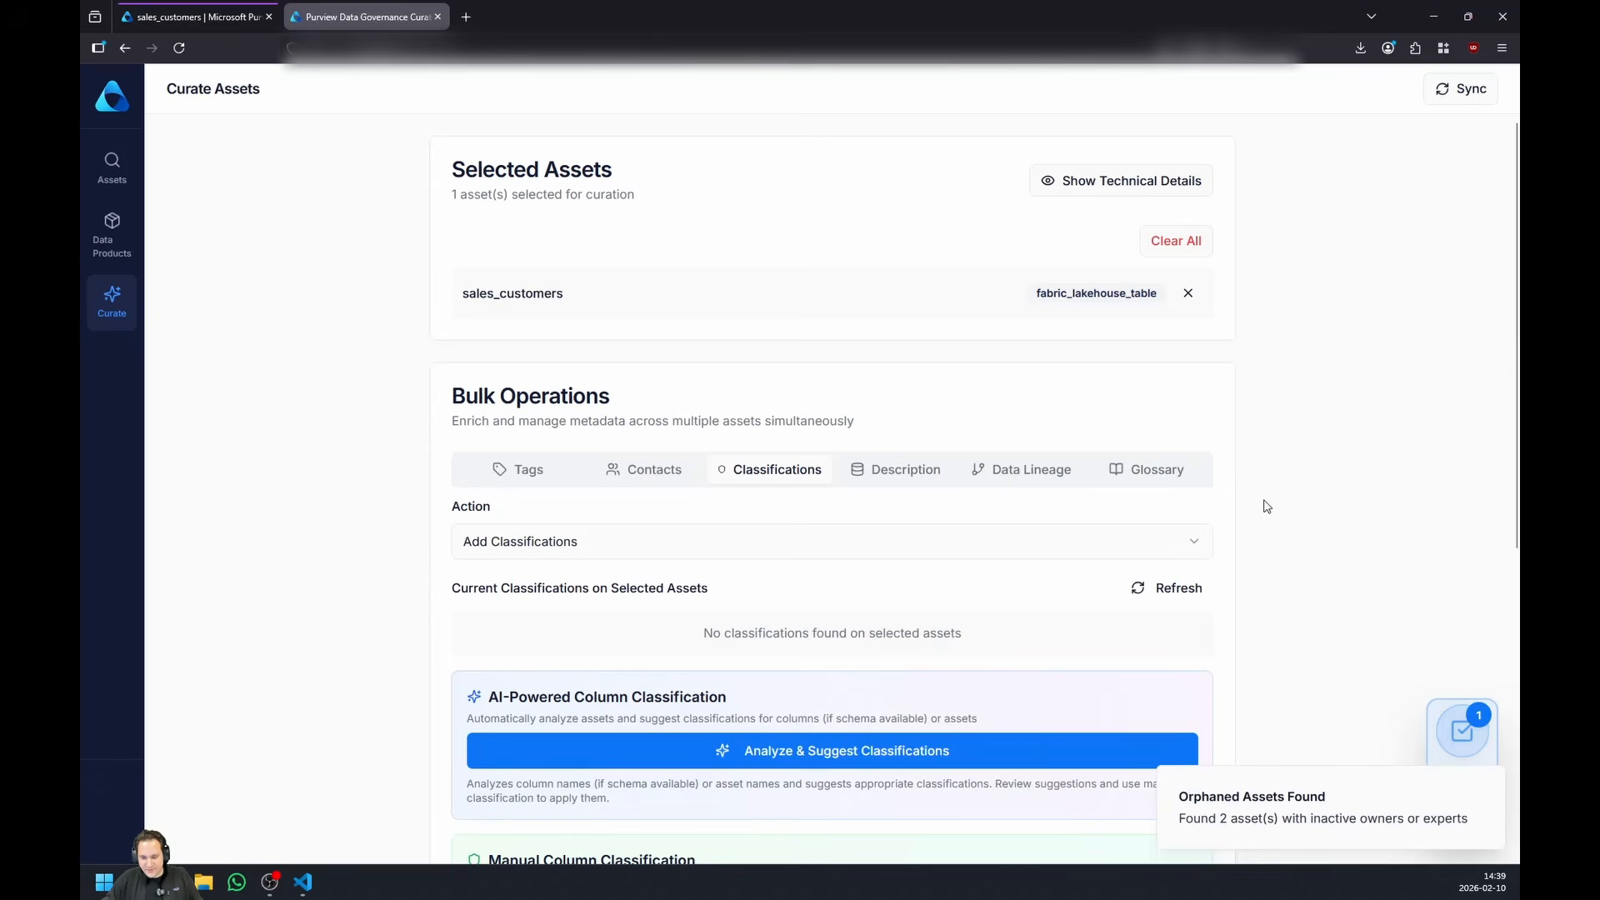
{"action": "scroll", "coordinate": [1264, 504], "scroll_direction": "down", "scroll_amount": 4}
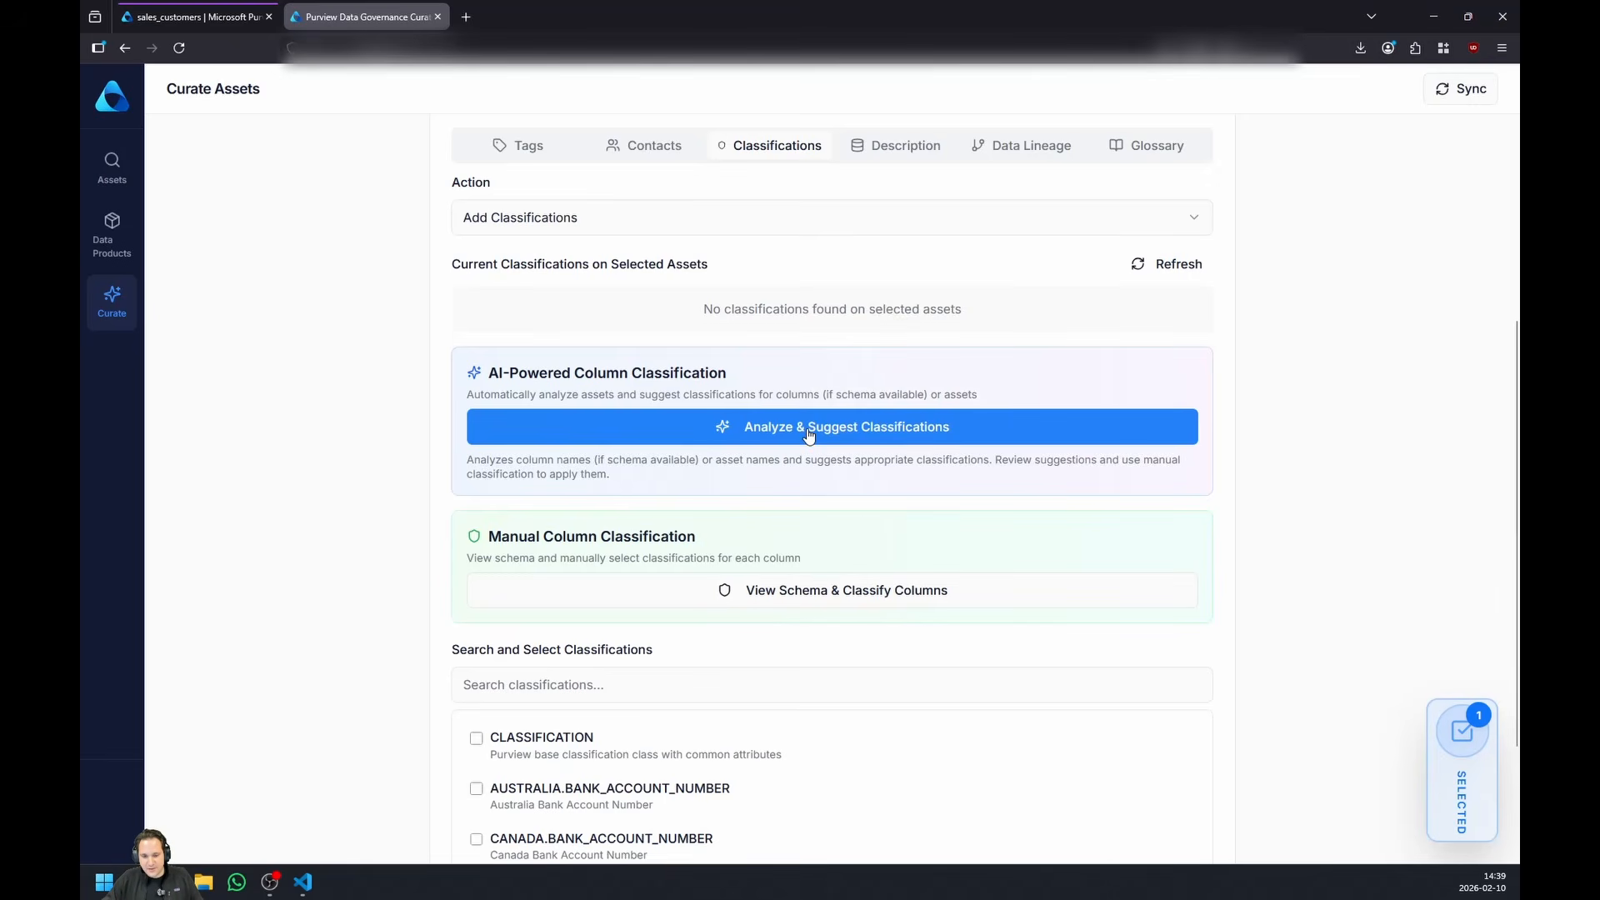
{"action": "scroll", "coordinate": [808, 433], "scroll_direction": "up", "scroll_amount": 1}
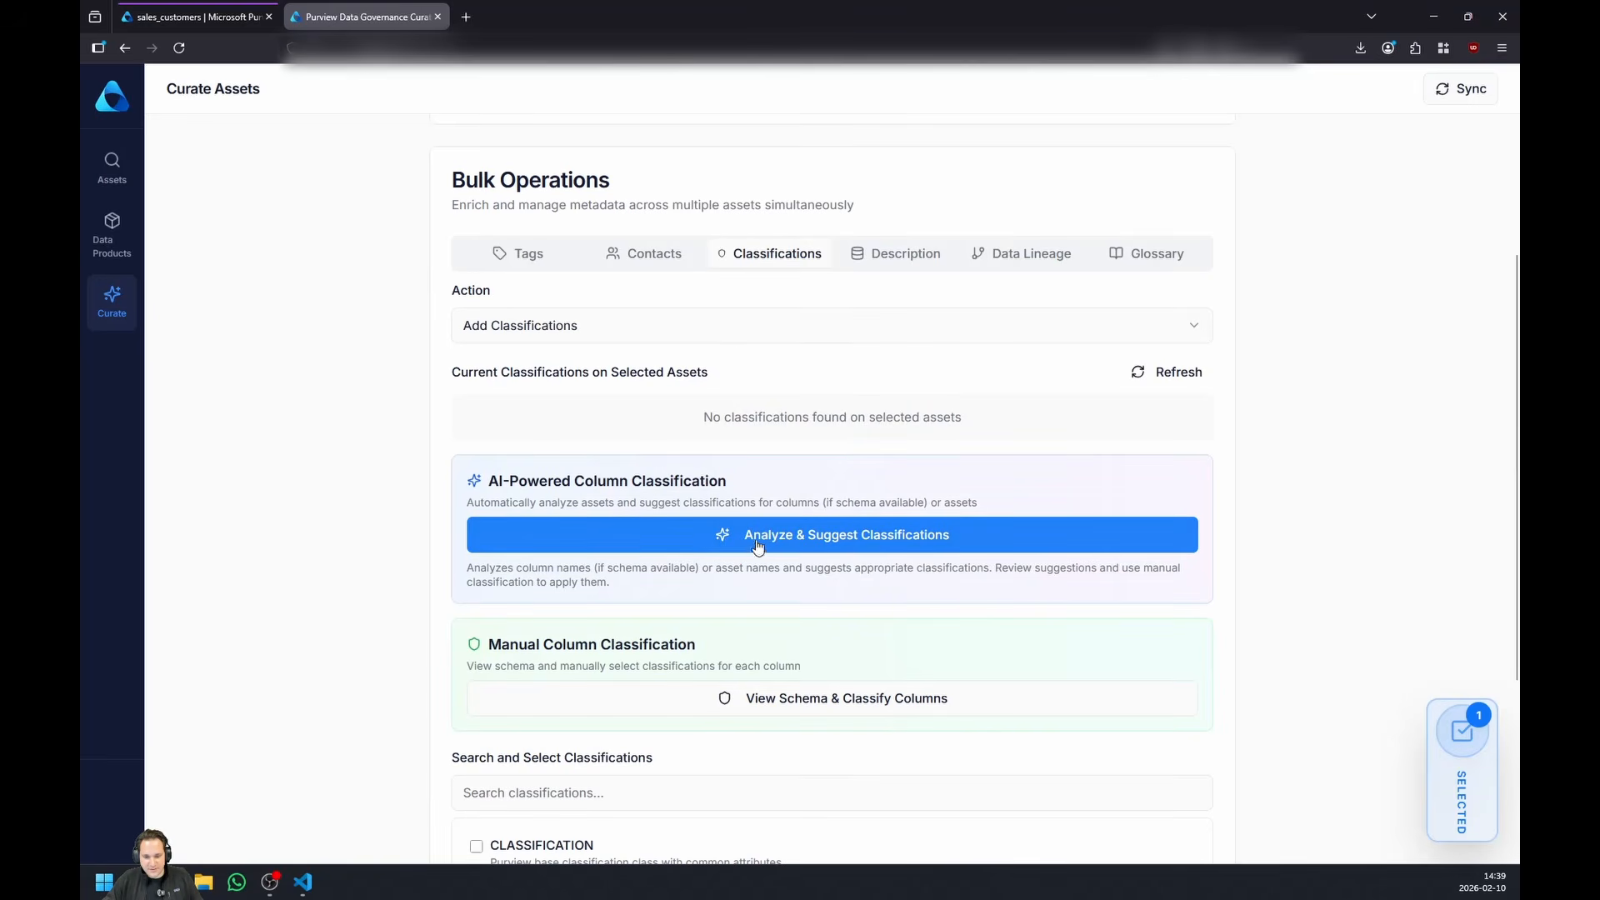
{"action": "scroll", "coordinate": [725, 425], "scroll_direction": "down", "scroll_amount": 3}
{"action": "scroll", "coordinate": [739, 445], "scroll_direction": "up", "scroll_amount": 5}
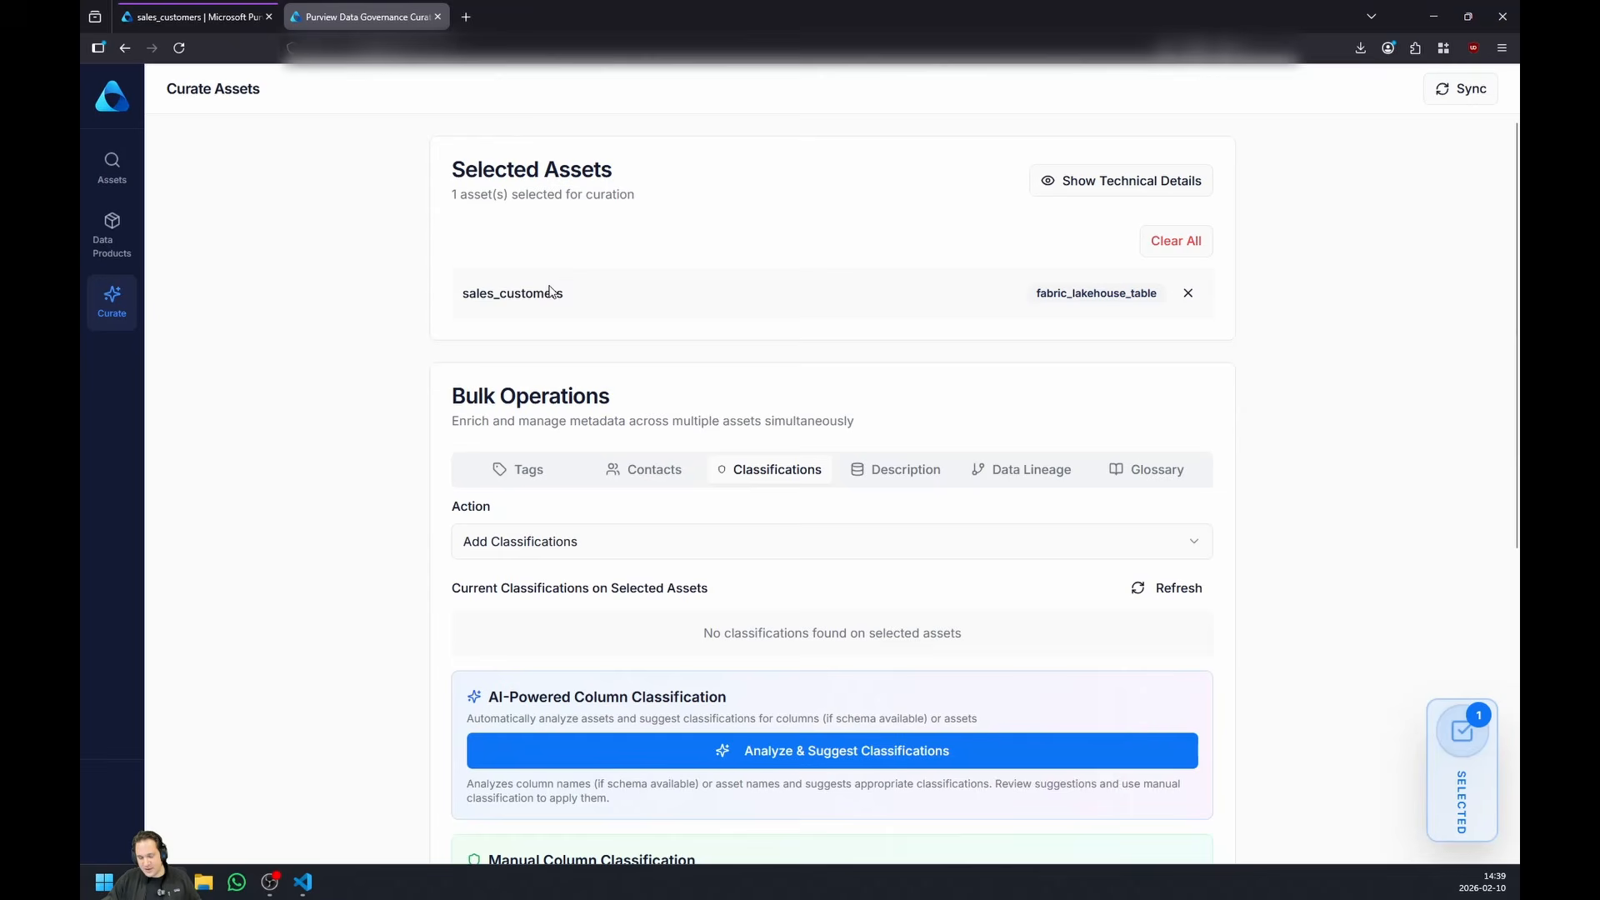
{"action": "left_click", "coordinate": [815, 740]}
{"action": "scroll", "coordinate": [1296, 600], "scroll_direction": "down", "scroll_amount": 3}
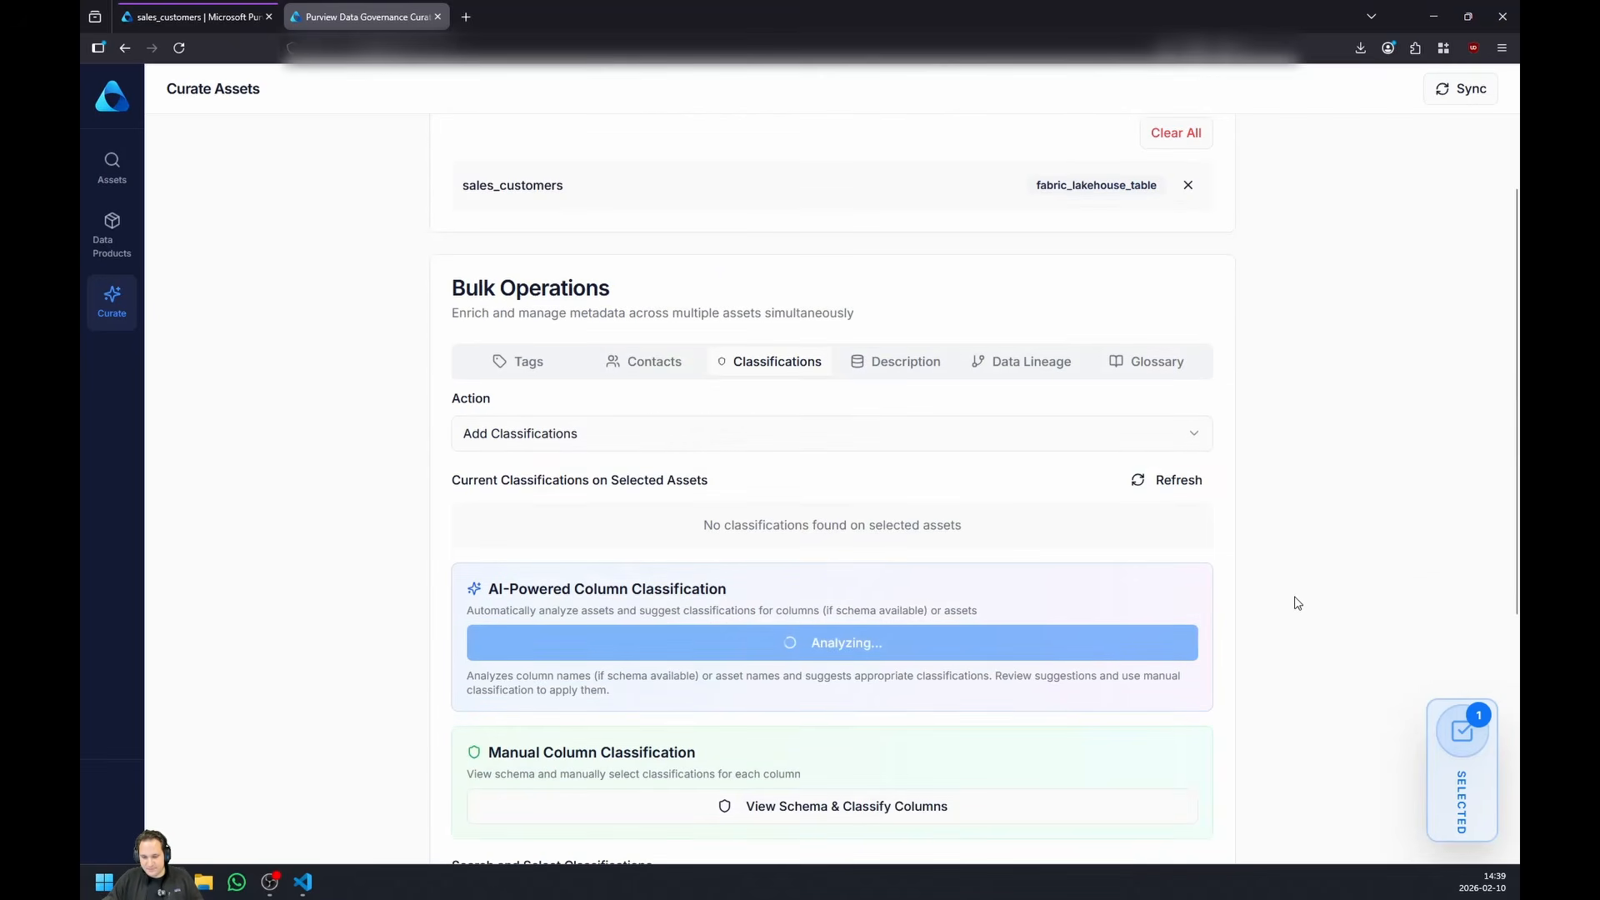
{"action": "scroll", "coordinate": [1290, 596], "scroll_direction": "down", "scroll_amount": 1}
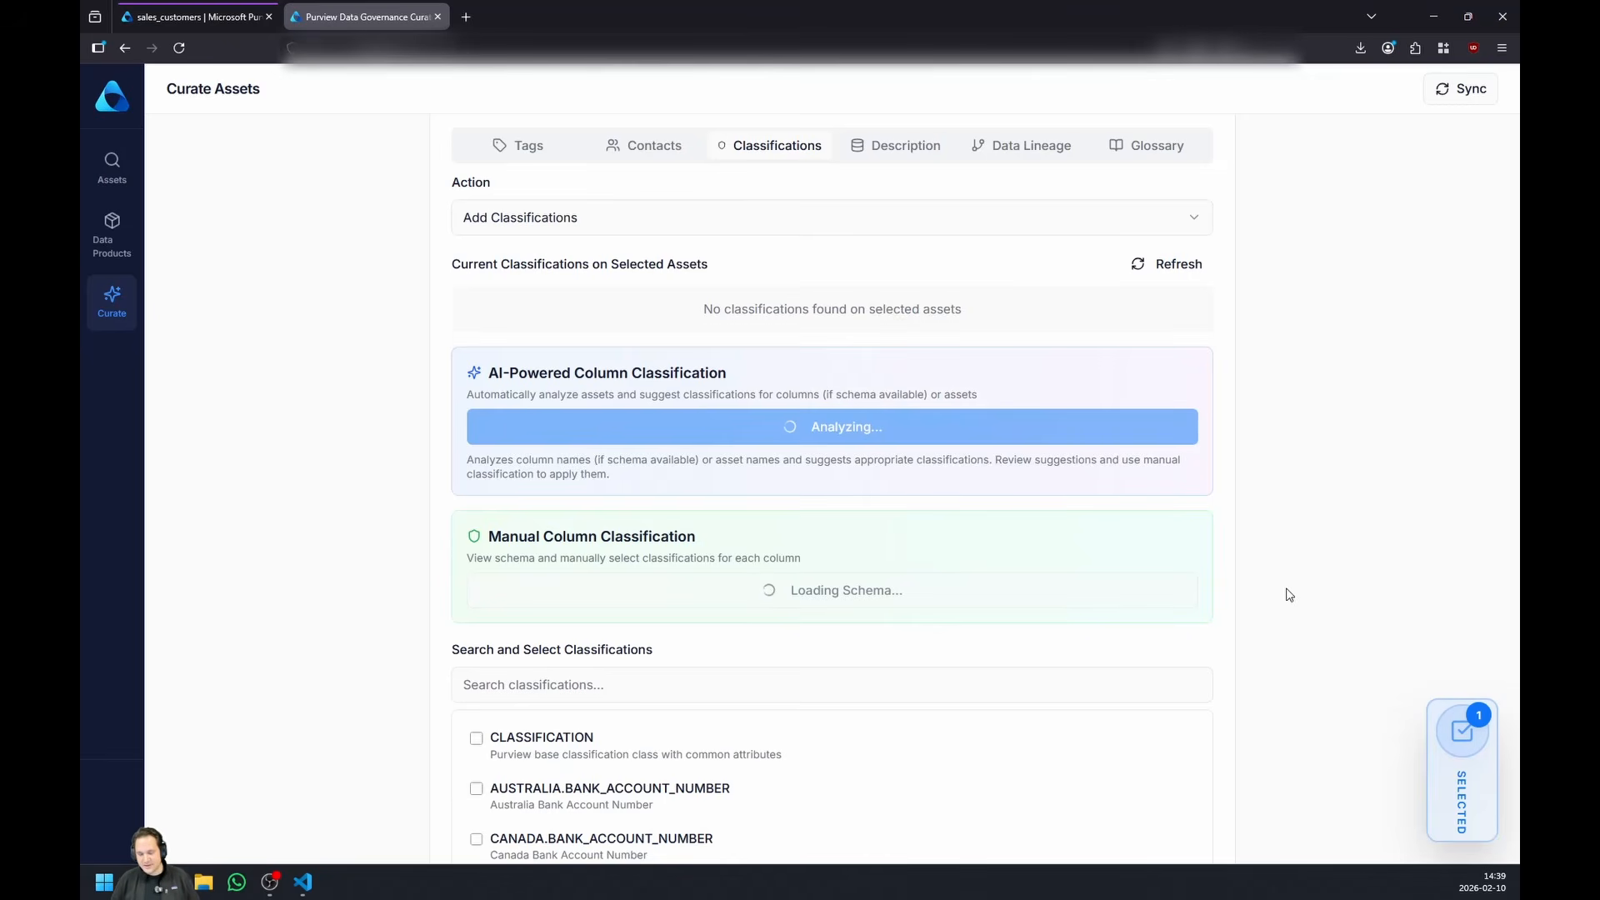
{"action": "scroll", "coordinate": [1266, 569], "scroll_direction": "up", "scroll_amount": 3}
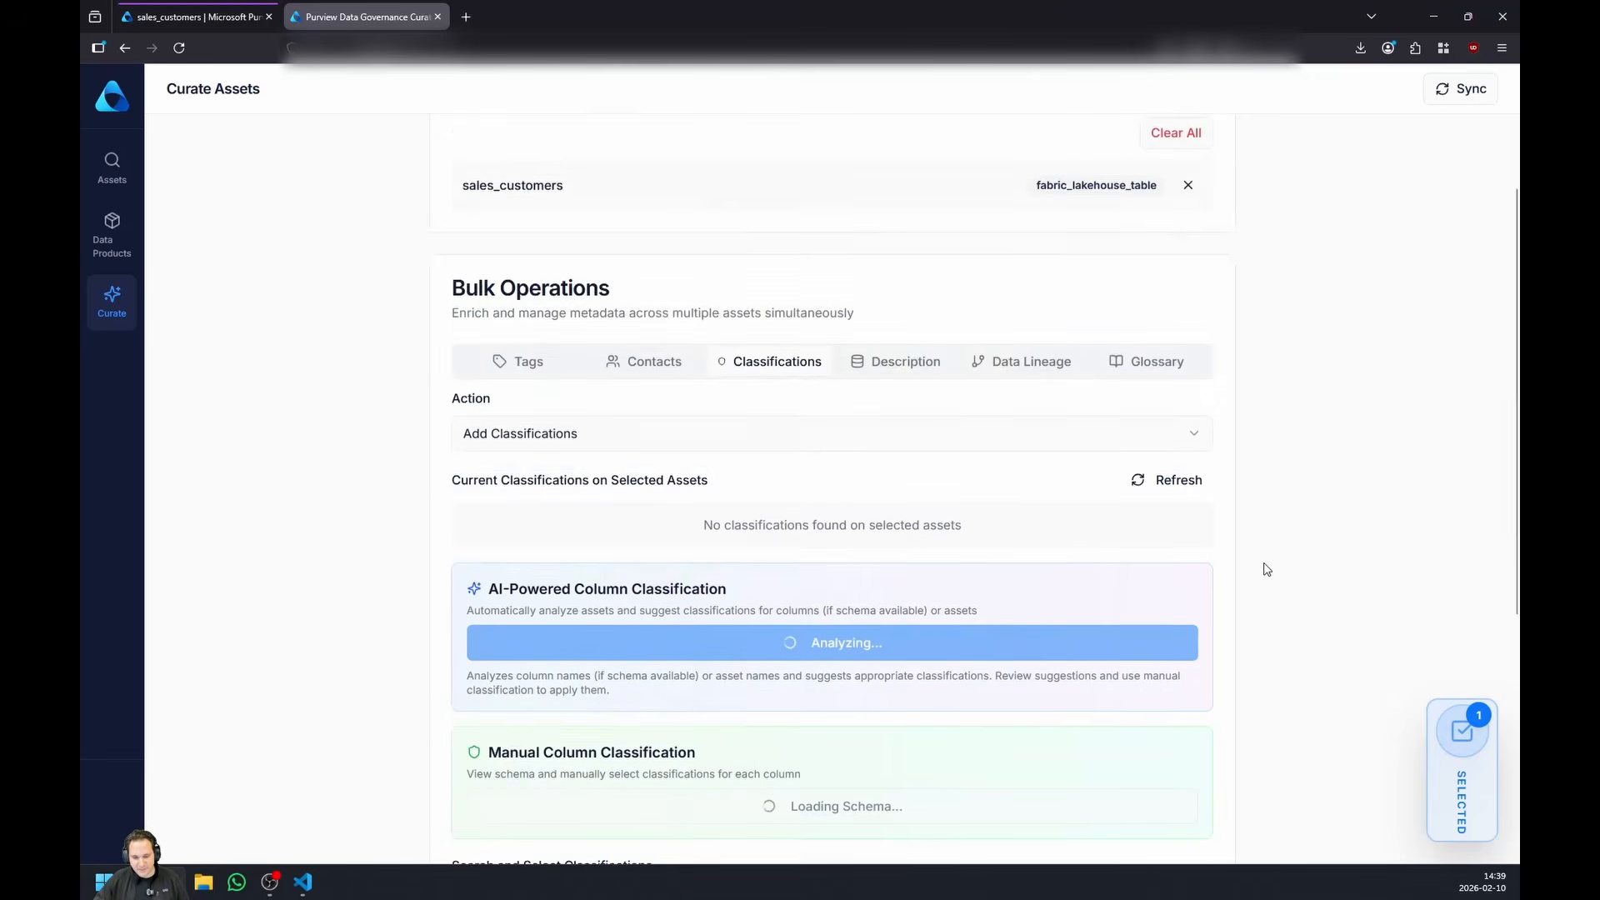
{"action": "scroll", "coordinate": [1266, 569], "scroll_direction": "down", "scroll_amount": 5}
{"action": "scroll", "coordinate": [942, 675], "scroll_direction": "up", "scroll_amount": 2}
{"action": "scroll", "coordinate": [935, 674], "scroll_direction": "down", "scroll_amount": 4}
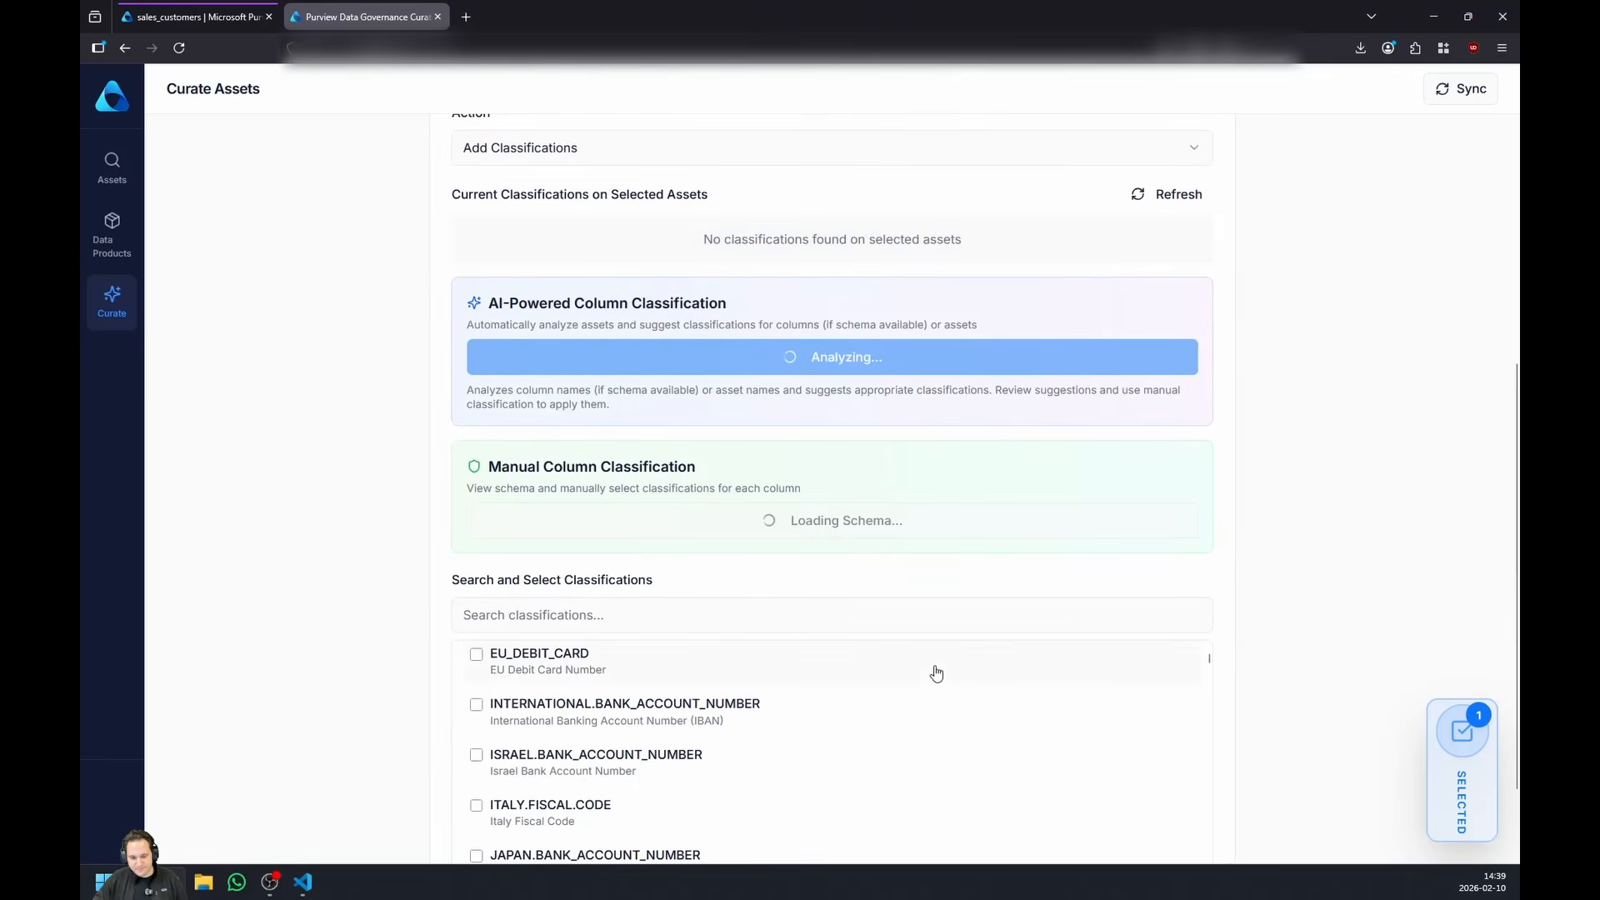
- Review the suggested column classifications and apply NAME to the FirstName and LastName columns of sales_customers
{"action": "scroll", "coordinate": [1249, 596], "scroll_direction": "down", "scroll_amount": 2}
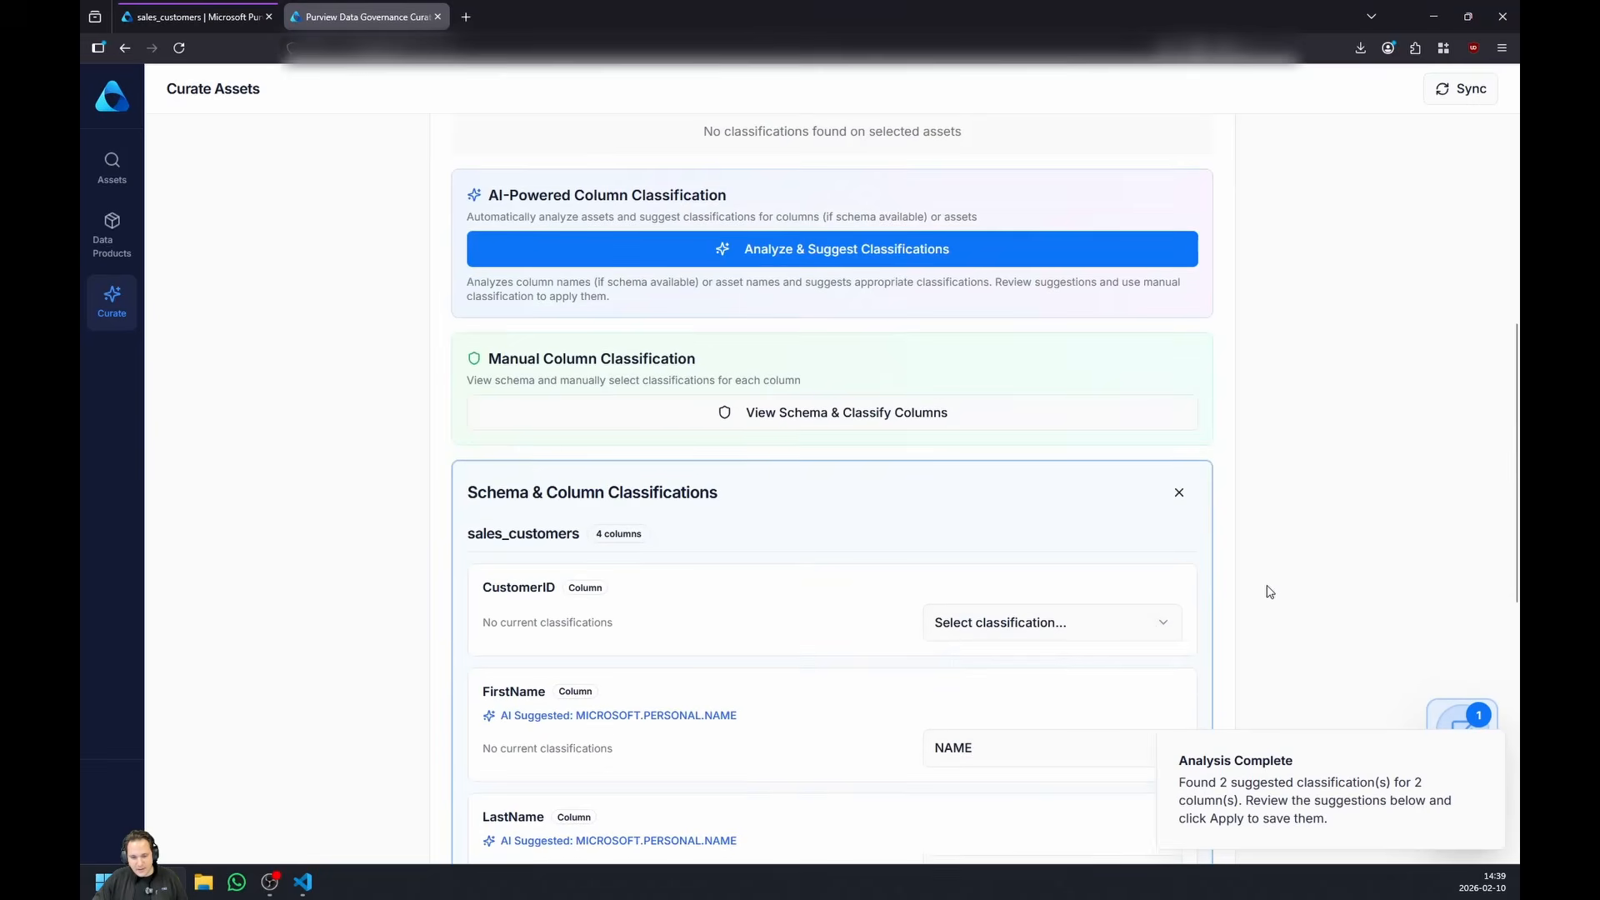
{"action": "scroll", "coordinate": [1274, 588], "scroll_direction": "down", "scroll_amount": 2}
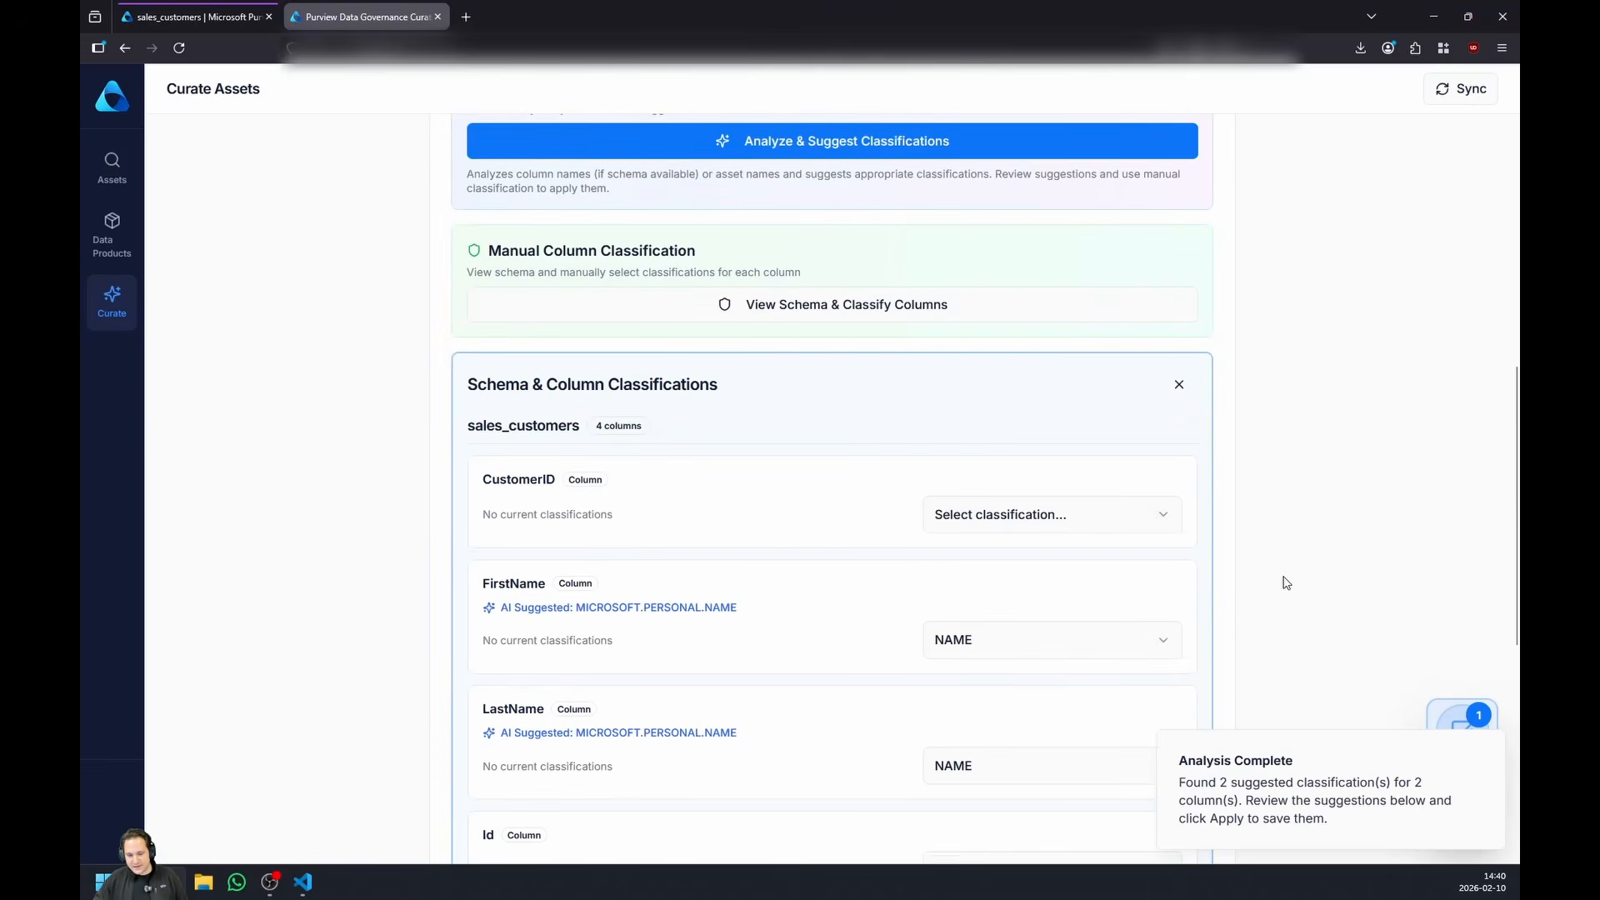
{"action": "scroll", "coordinate": [1291, 571], "scroll_direction": "down", "scroll_amount": 3}
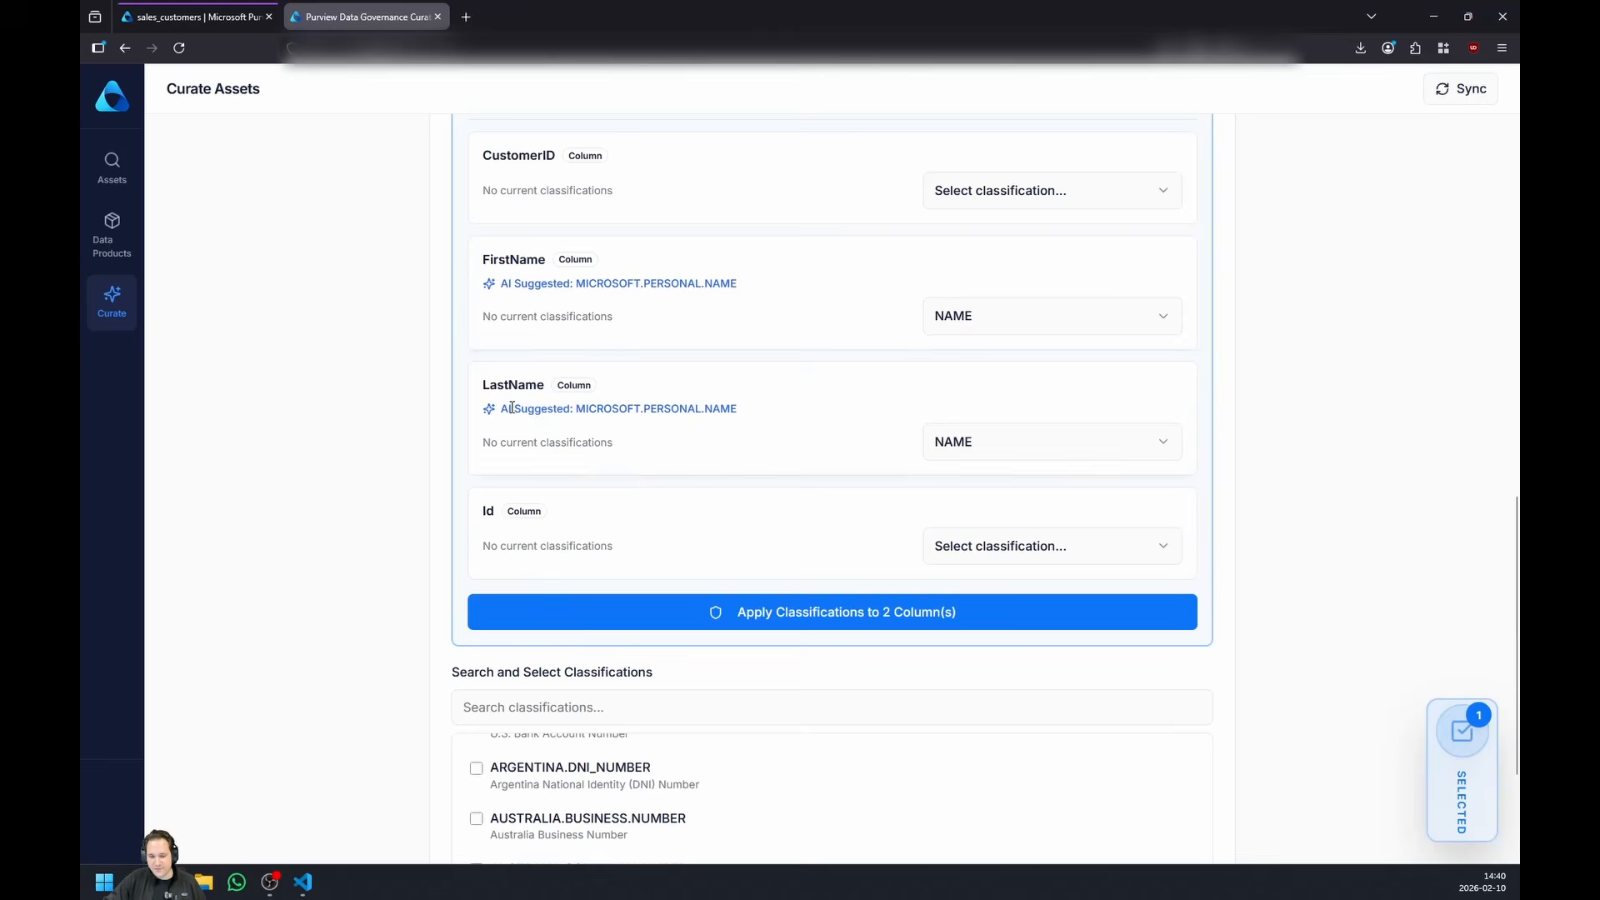
{"action": "left_click", "coordinate": [795, 615]}
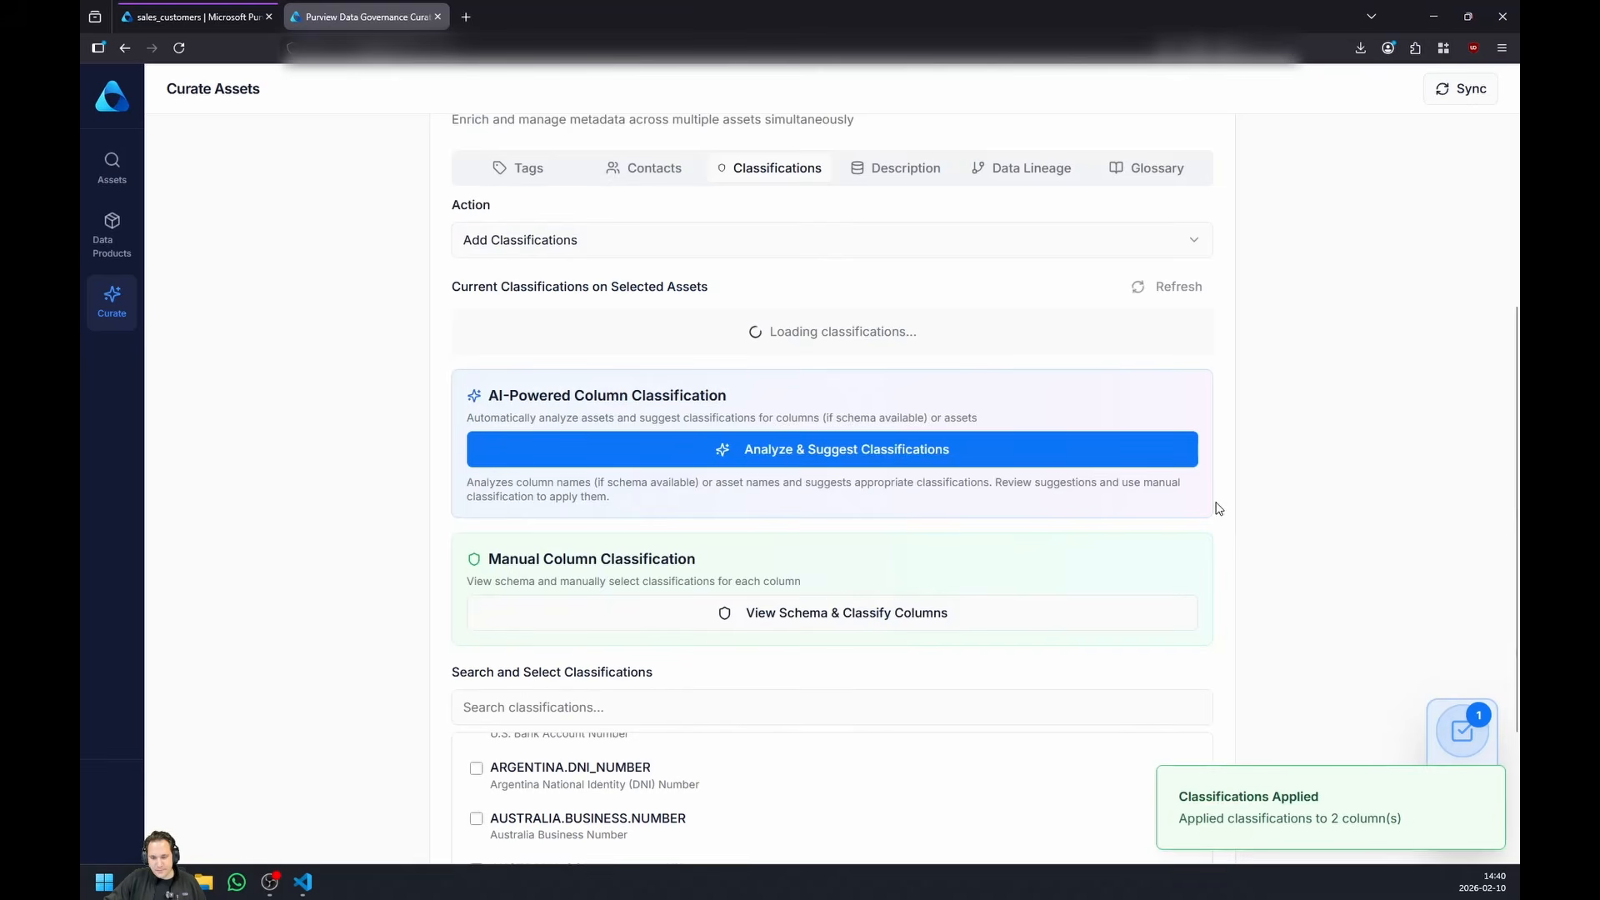
- Open the bulk description operations and load the assets of the retail-customers-prod Fabric workspace
{"action": "left_click", "coordinate": [877, 167]}
{"action": "left_click", "coordinate": [760, 432]}
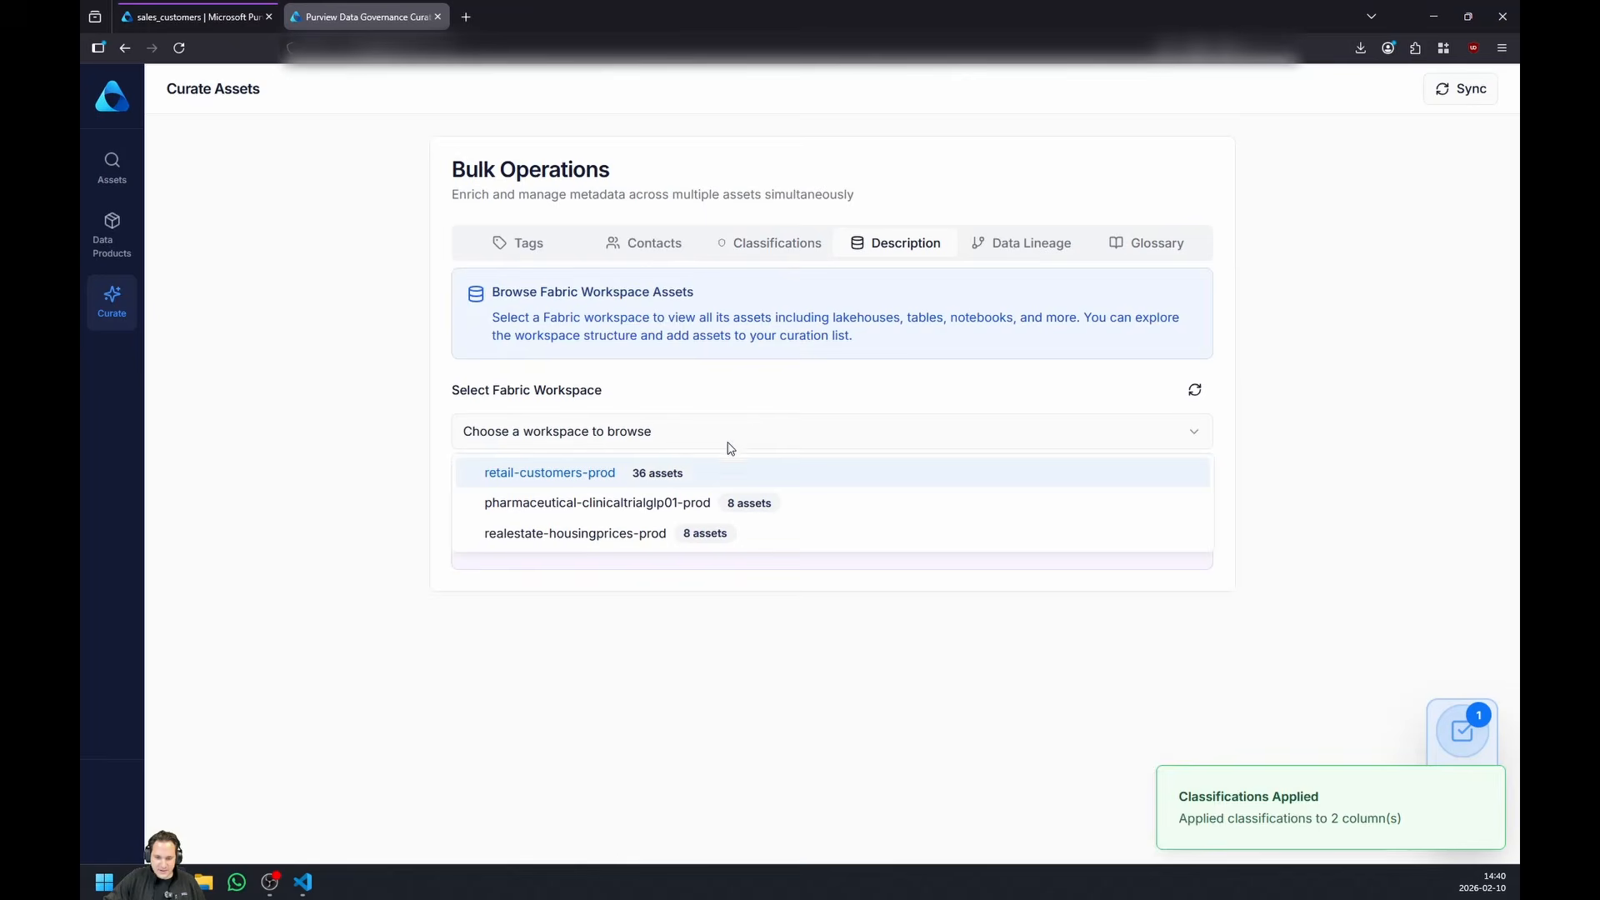
{"action": "left_click", "coordinate": [700, 471]}
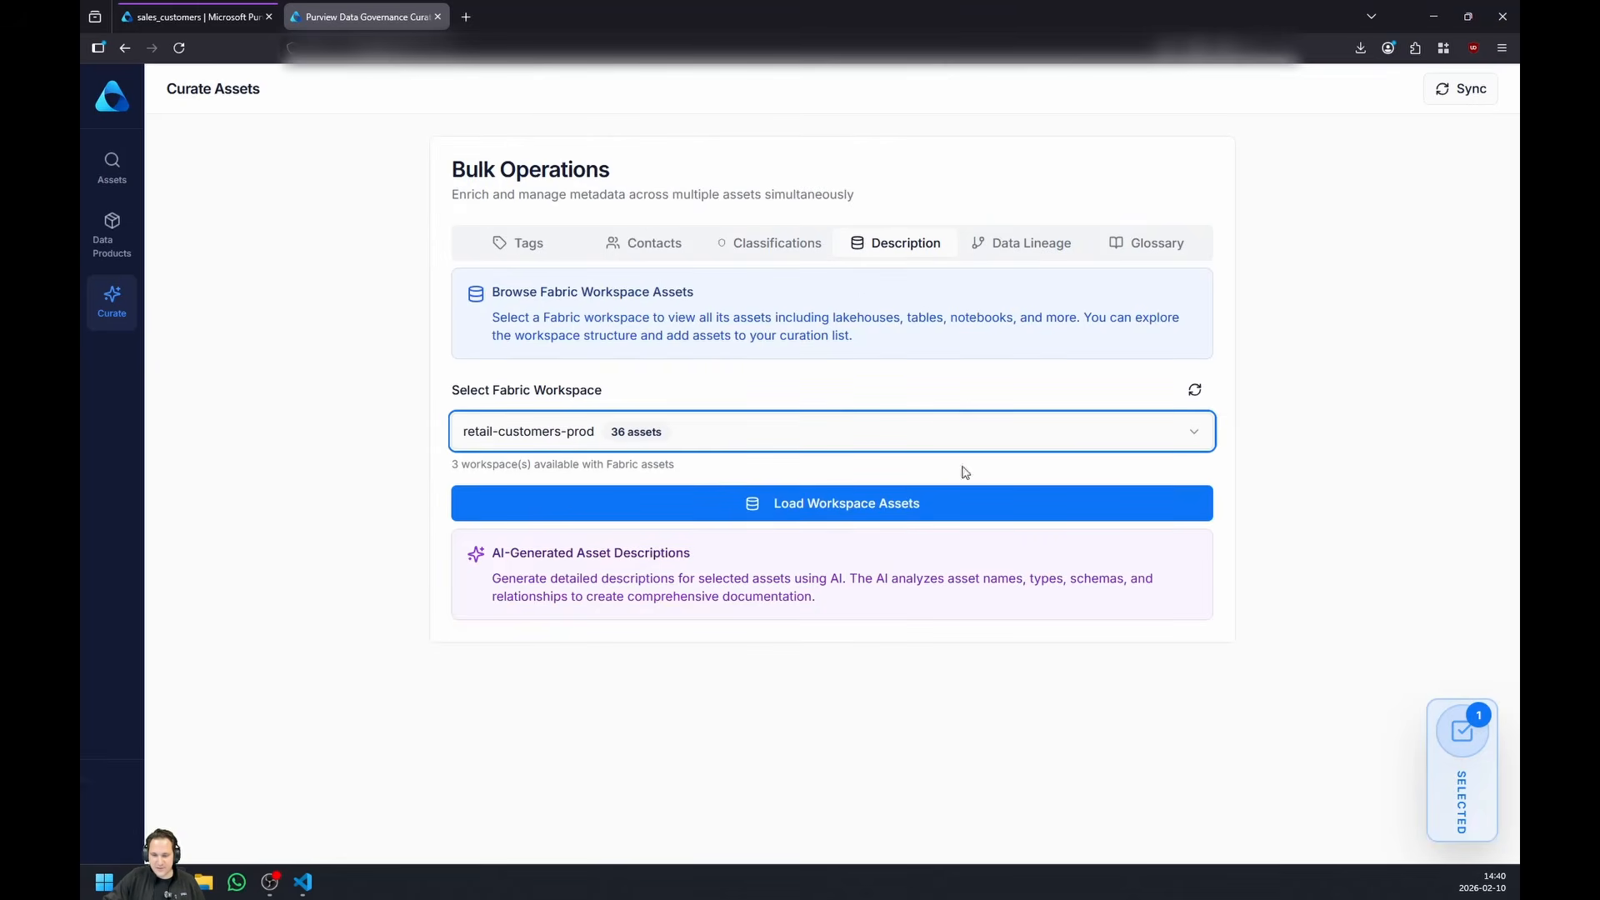
{"action": "left_click", "coordinate": [867, 506]}
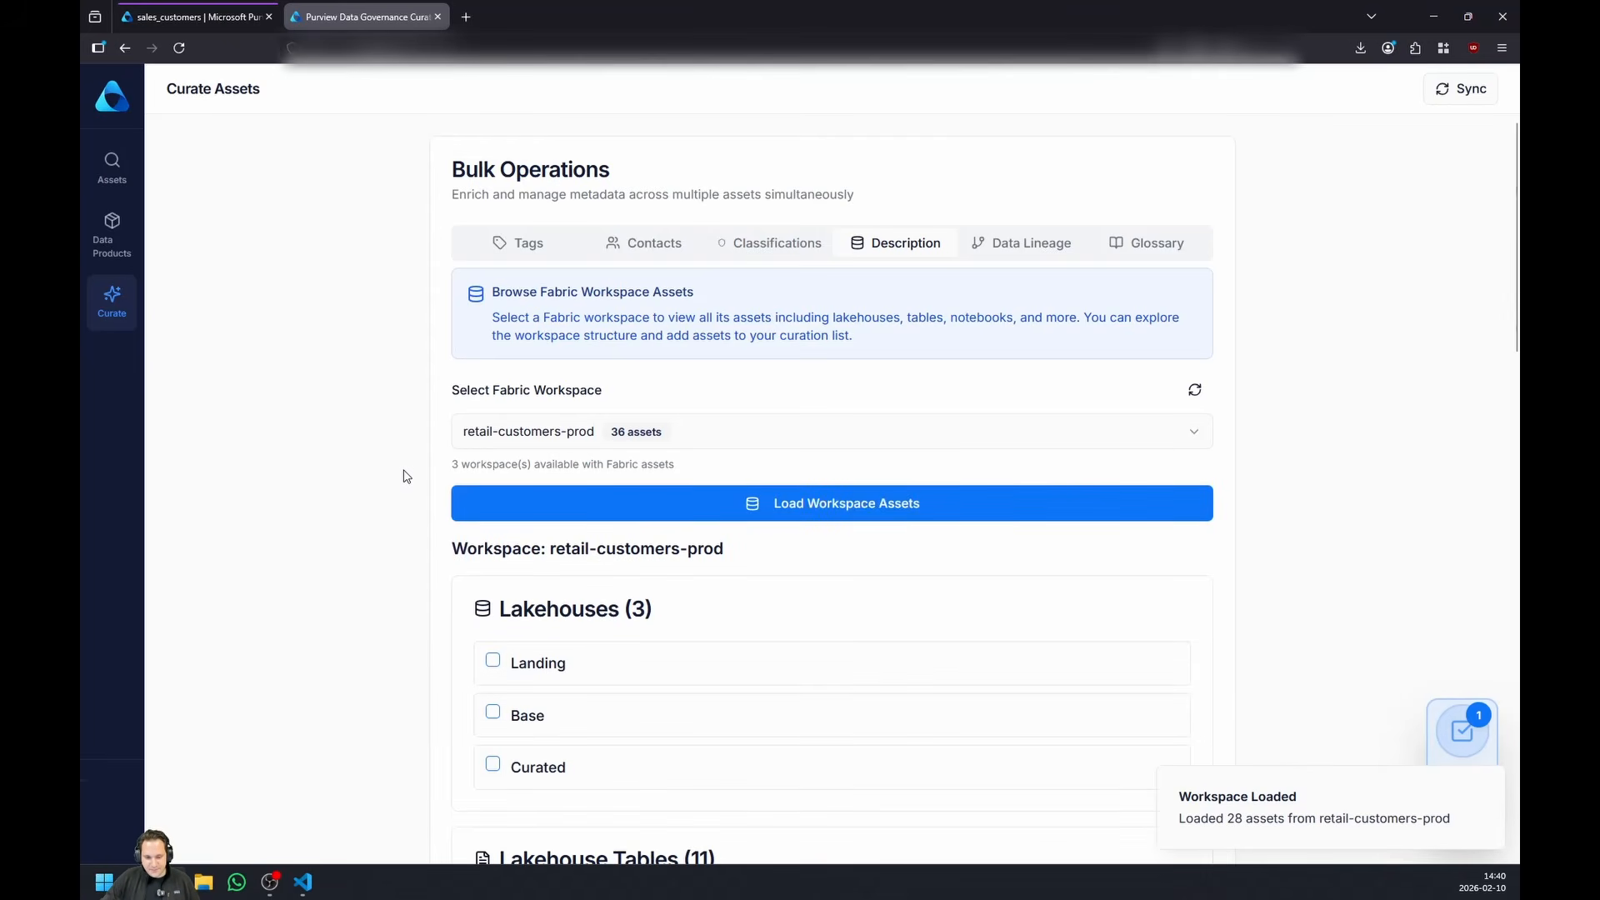
- Select the sales_customers lakehouse table and generate an AI description for it
{"action": "scroll", "coordinate": [373, 443], "scroll_direction": "down", "scroll_amount": 7}
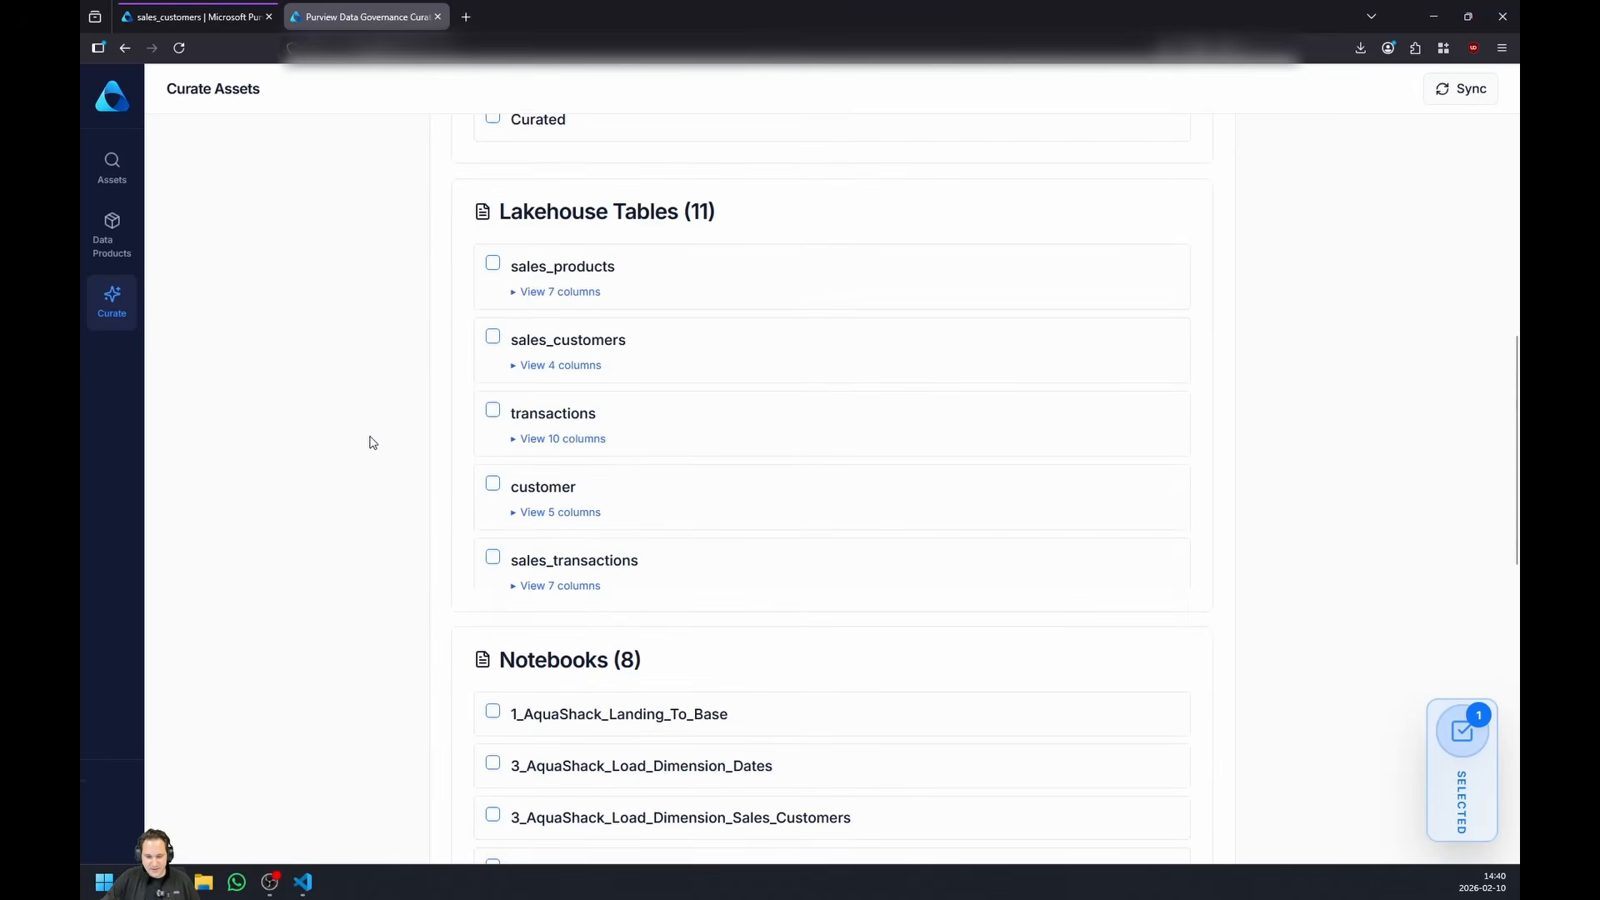
{"action": "left_click", "coordinate": [492, 337]}
{"action": "scroll", "coordinate": [331, 407], "scroll_direction": "up", "scroll_amount": 2}
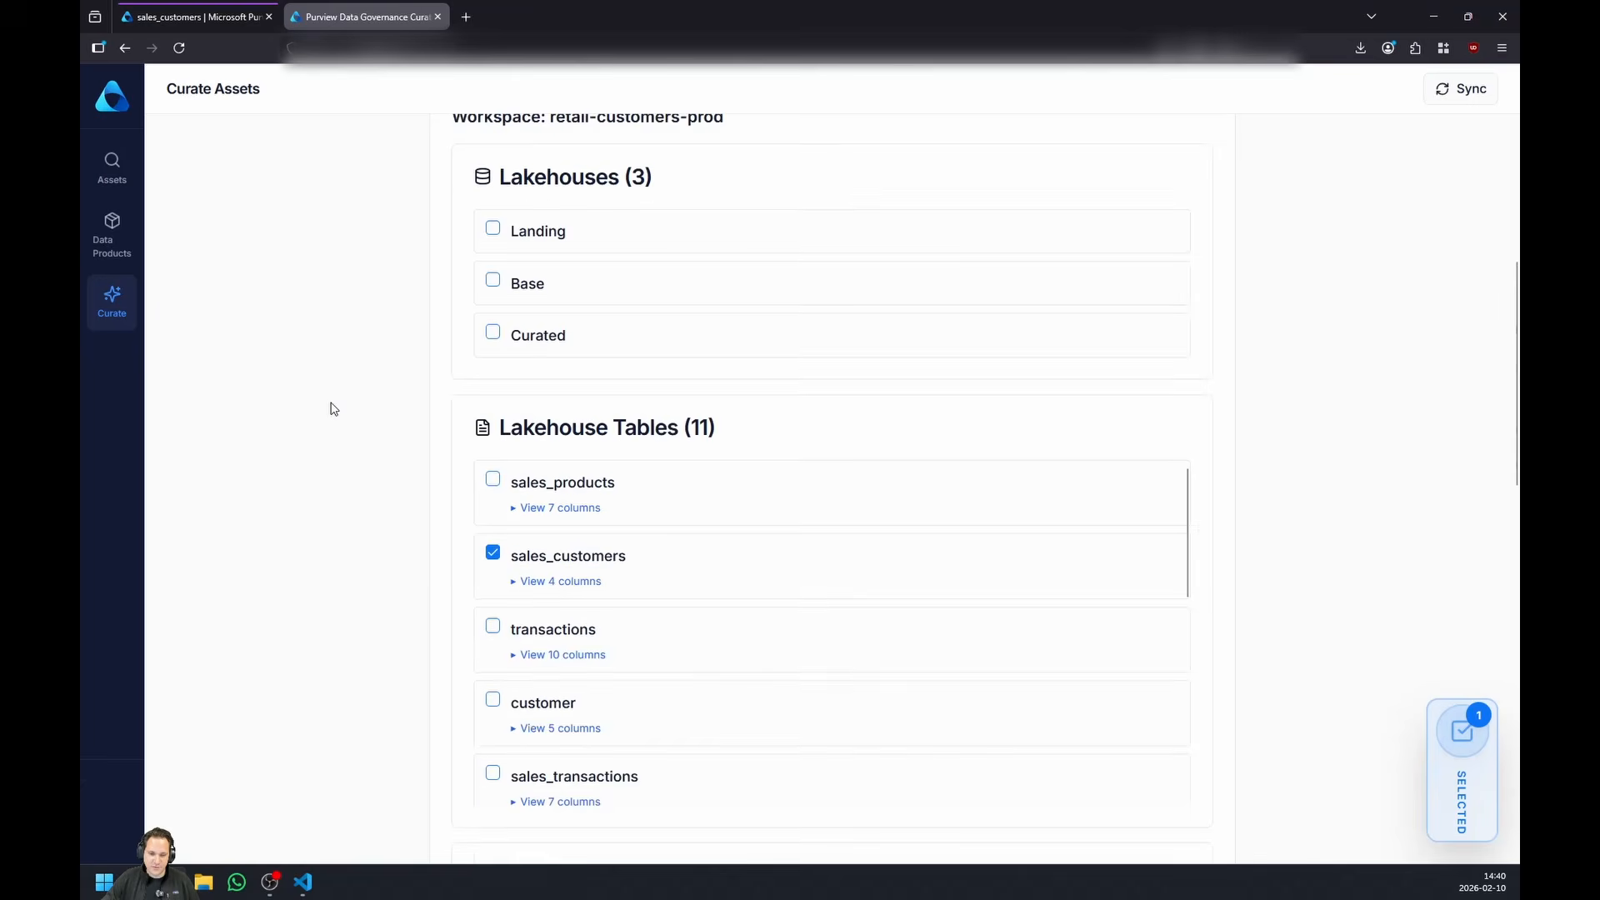
{"action": "scroll", "coordinate": [336, 412], "scroll_direction": "down", "scroll_amount": 2}
{"action": "scroll", "coordinate": [506, 362], "scroll_direction": "down", "scroll_amount": 1}
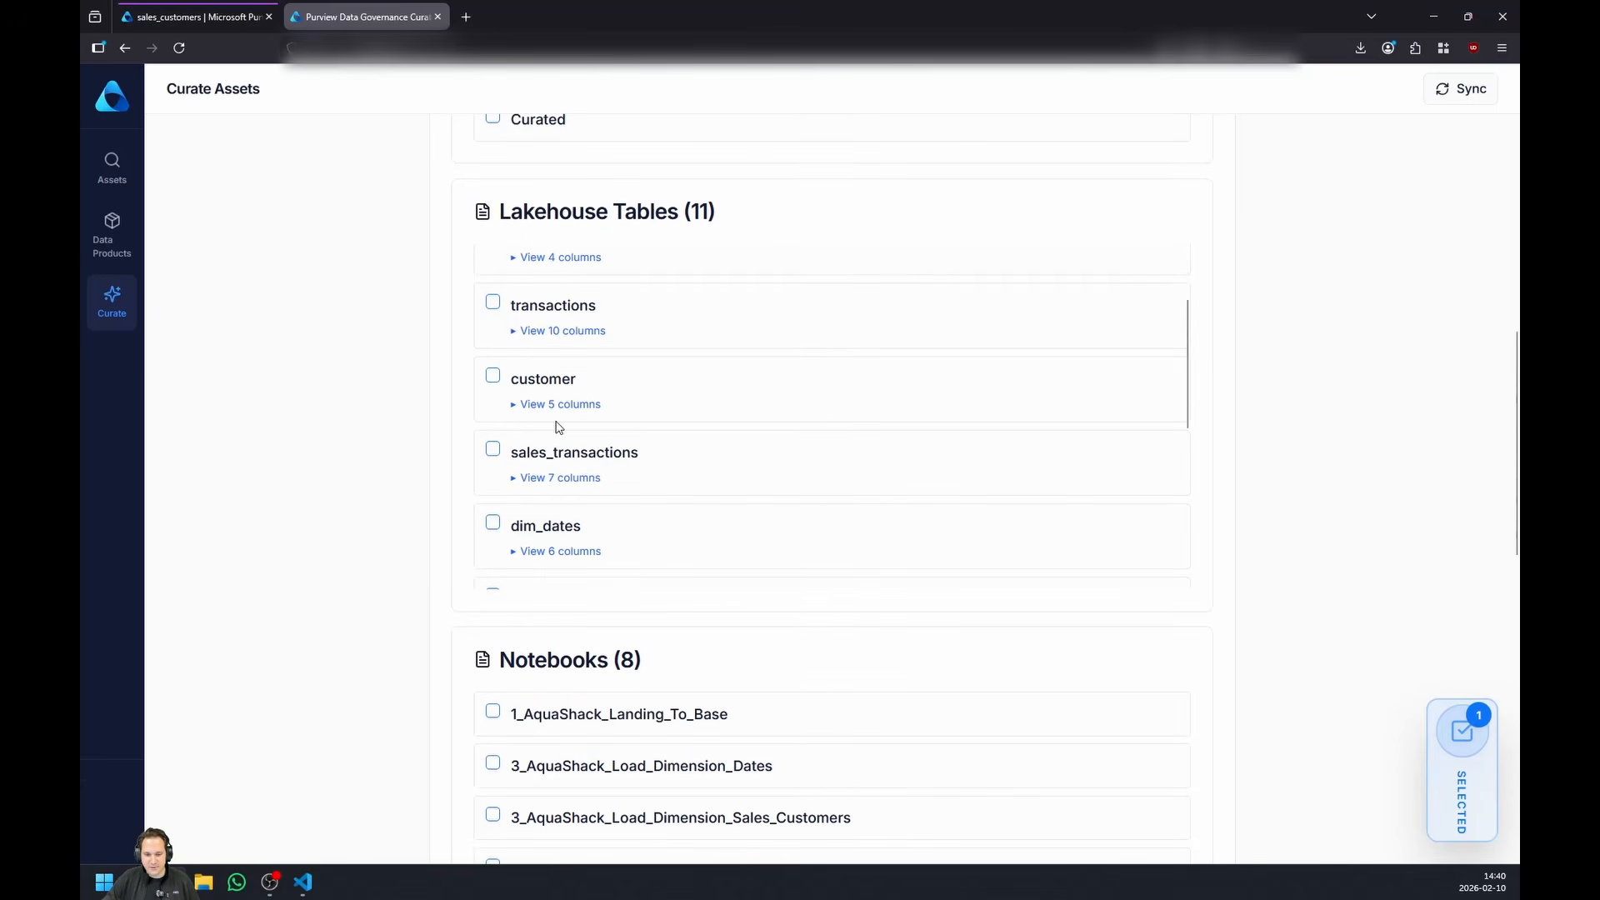
{"action": "scroll", "coordinate": [617, 417], "scroll_direction": "up", "scroll_amount": 2}
{"action": "scroll", "coordinate": [358, 393], "scroll_direction": "up", "scroll_amount": 1}
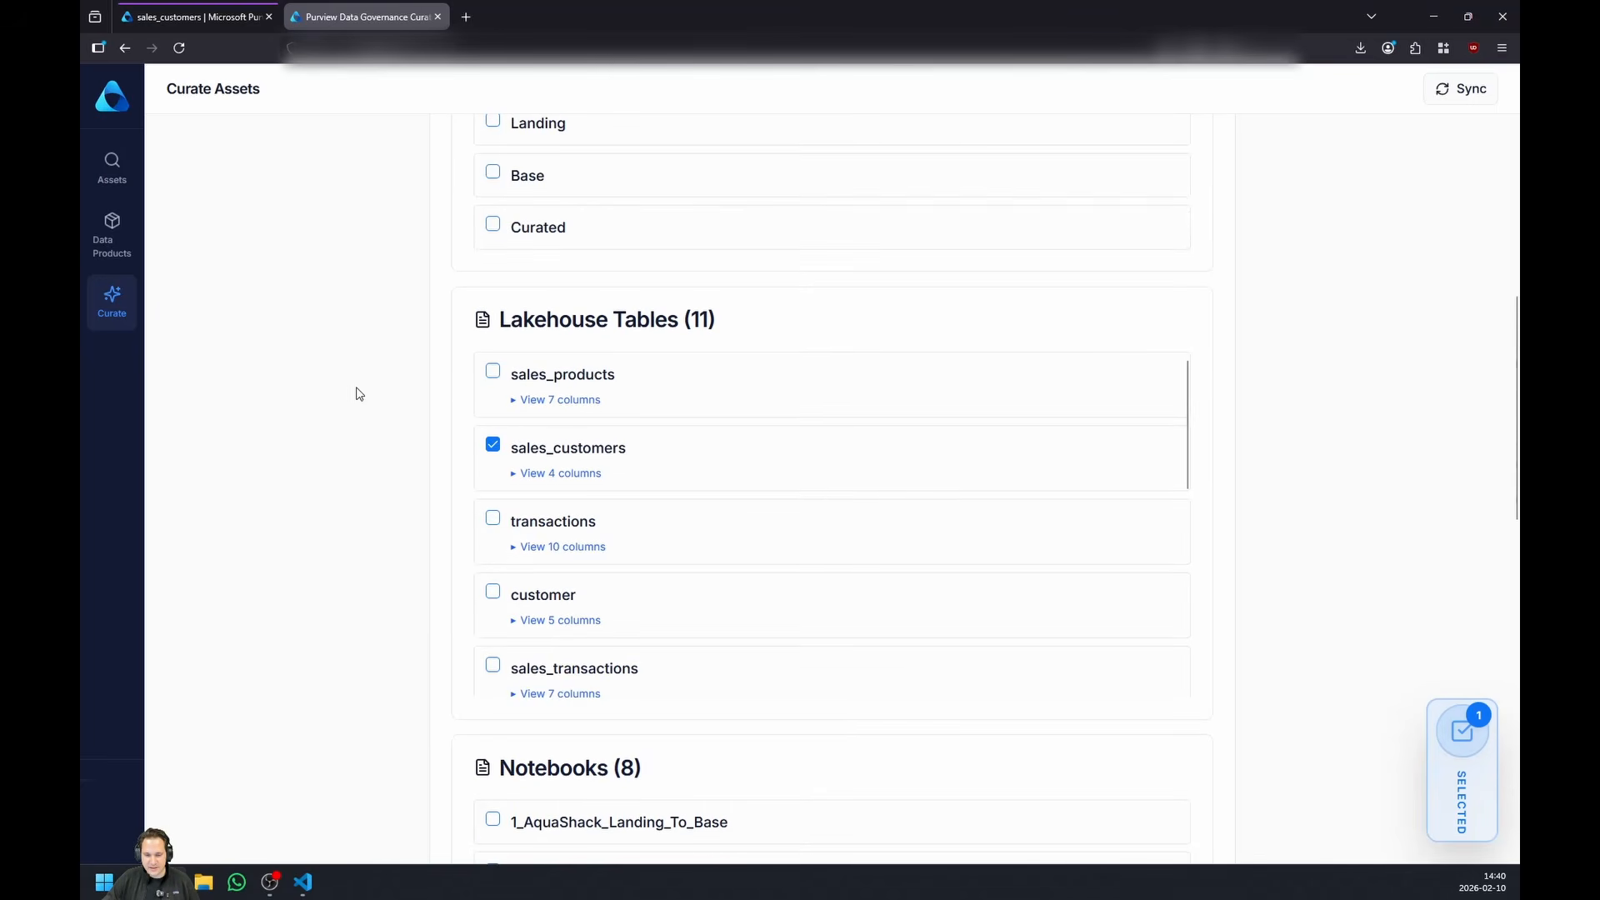
{"action": "scroll", "coordinate": [1397, 497], "scroll_direction": "down", "scroll_amount": 10}
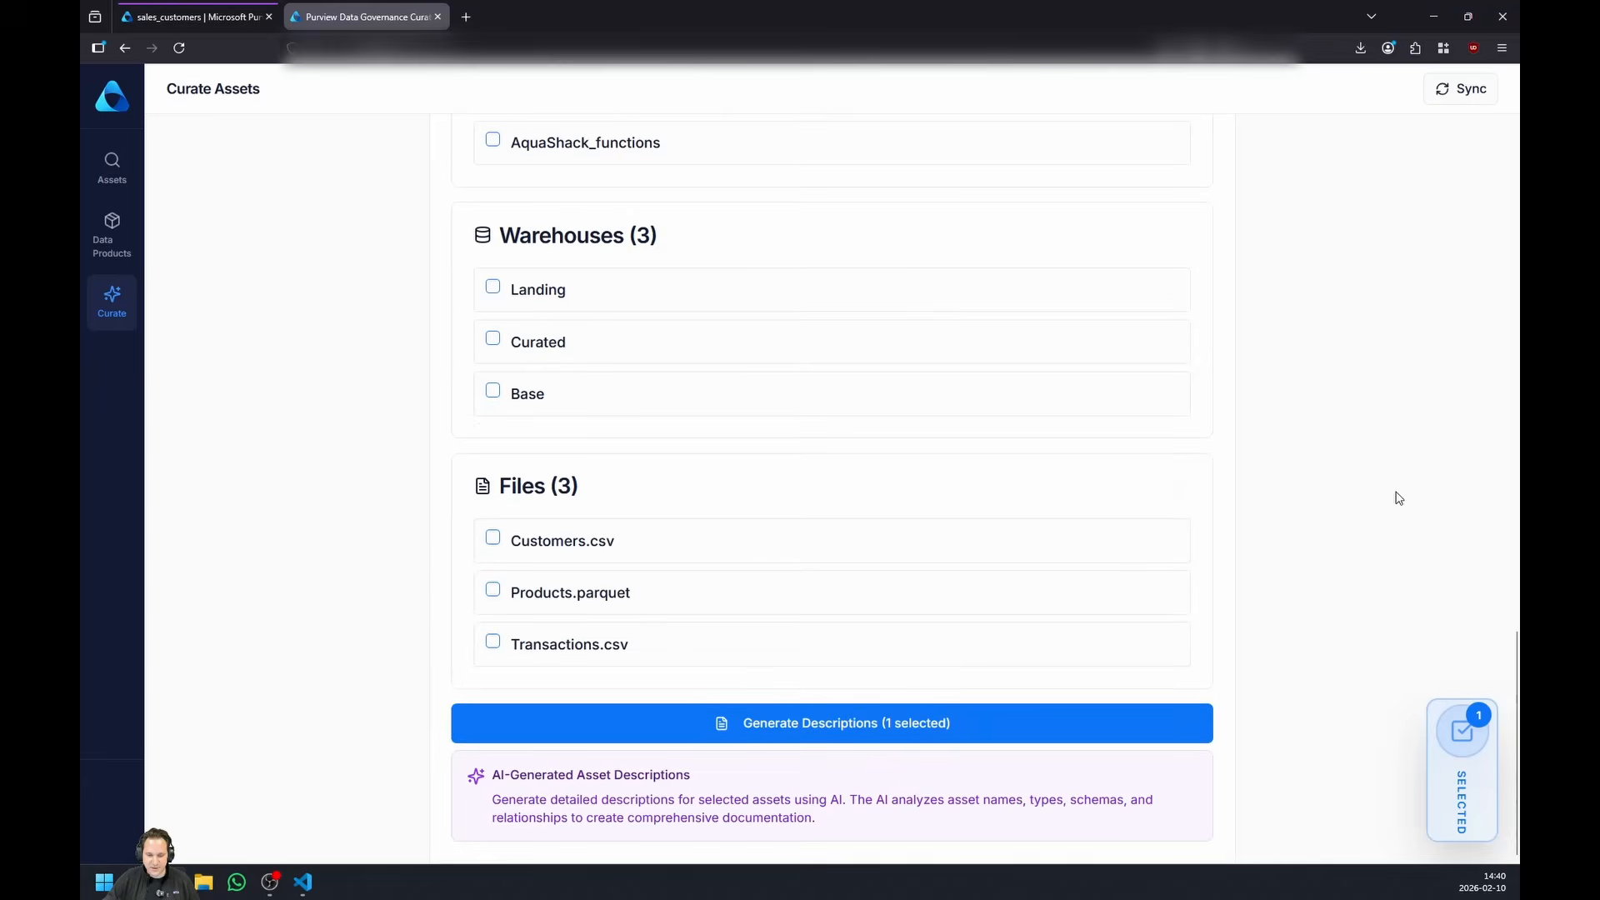
{"action": "left_click", "coordinate": [910, 724]}
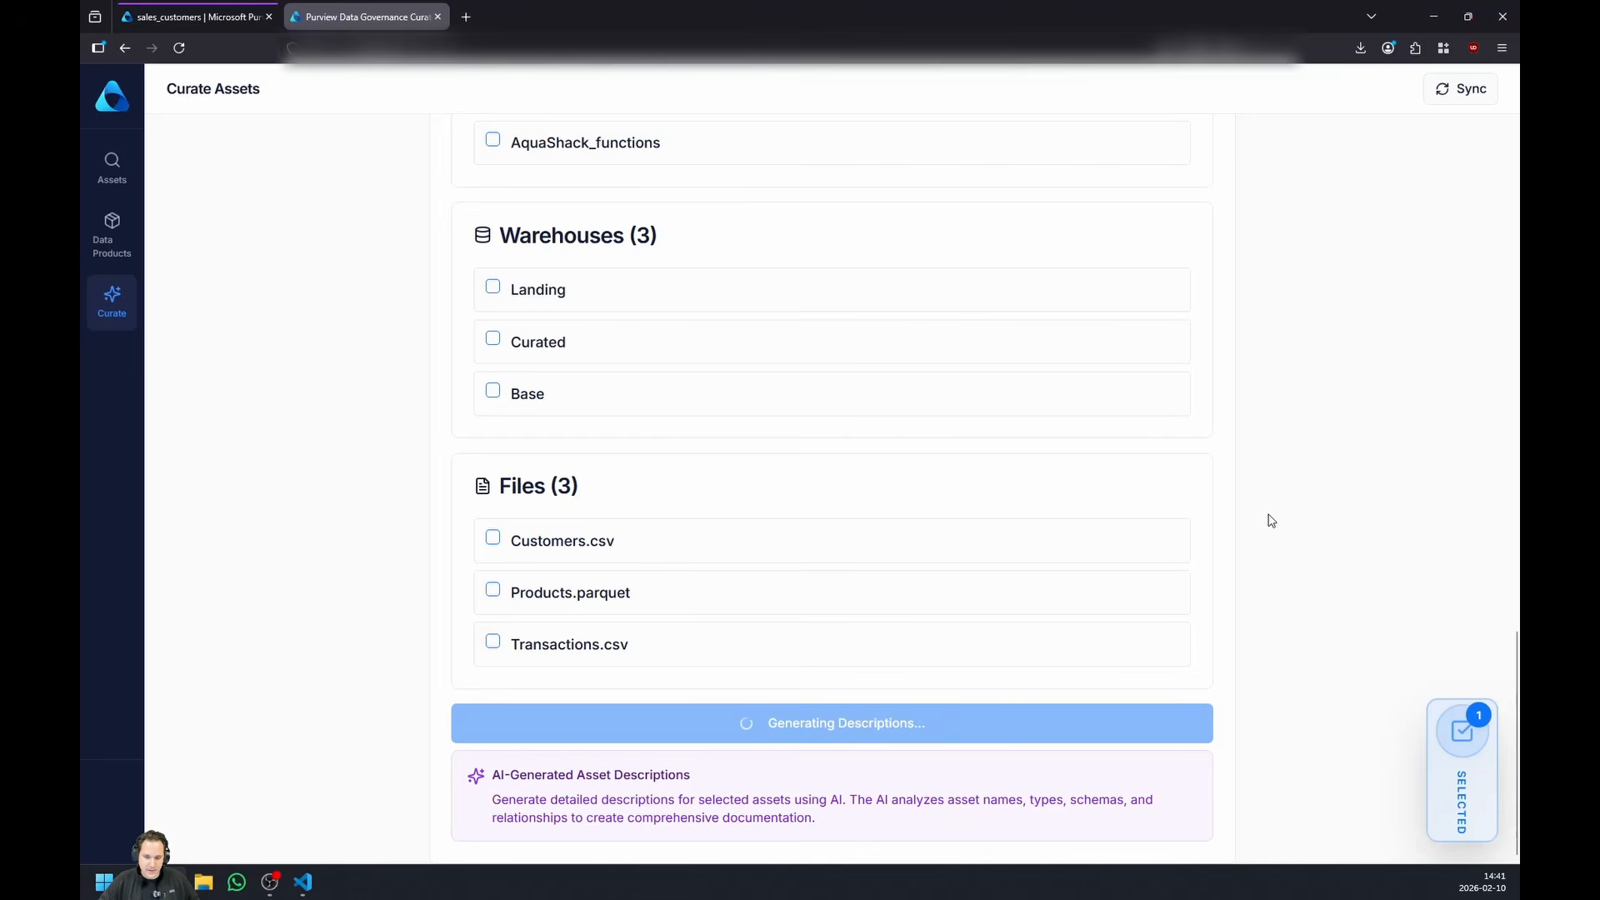
- Review the generated sales_customers description and apply it to the asset
{"action": "scroll", "coordinate": [1268, 528], "scroll_direction": "down", "scroll_amount": 6}
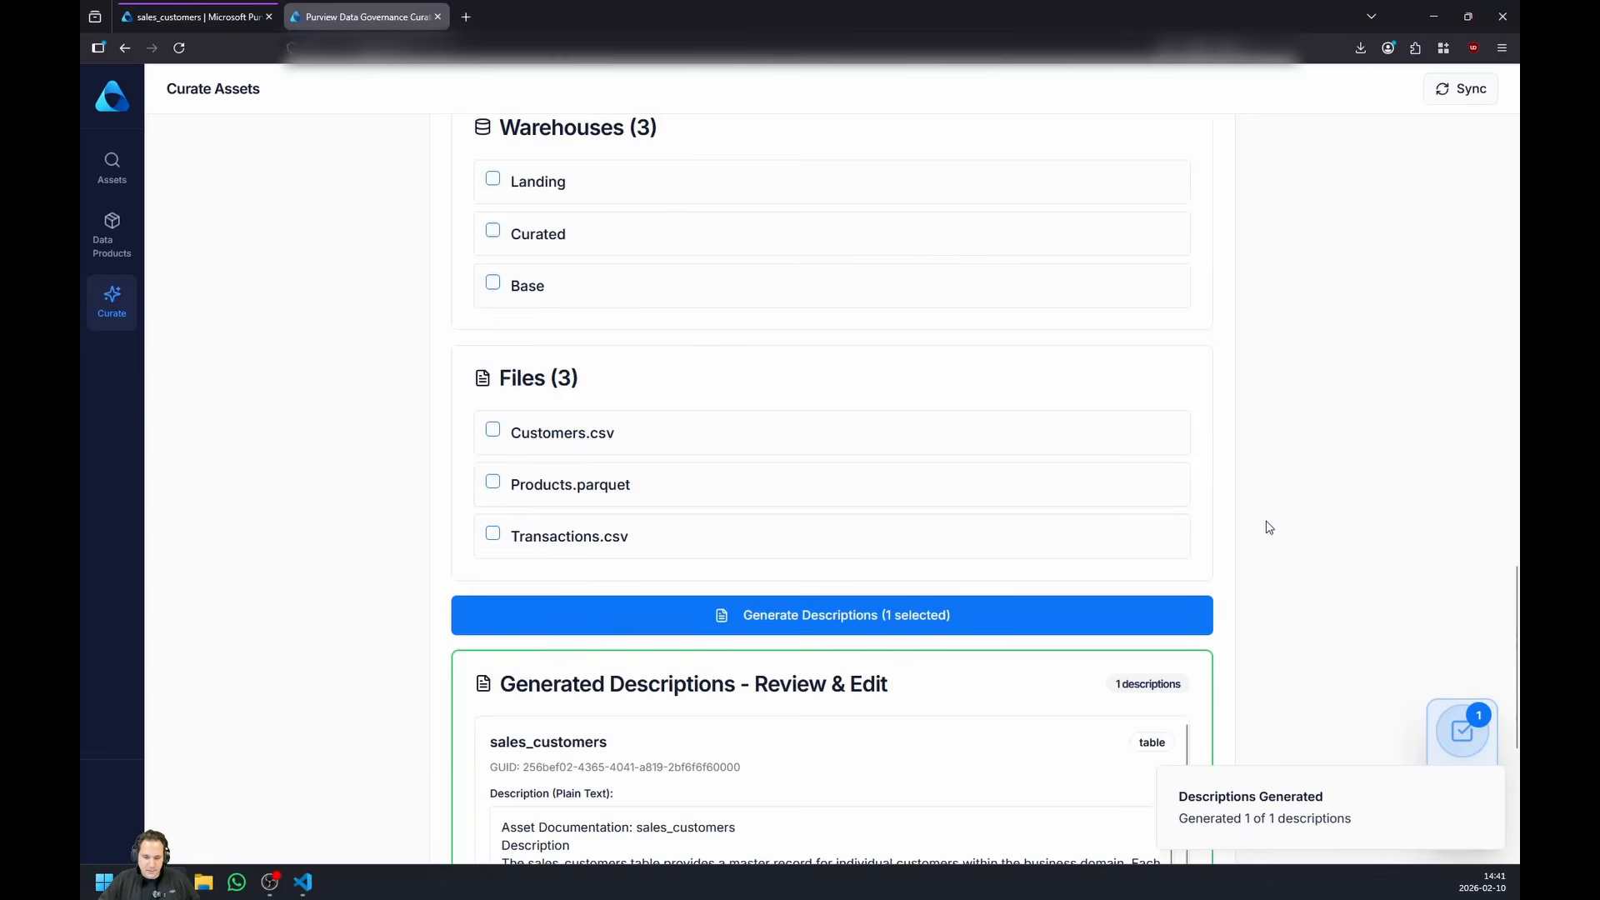
{"action": "scroll", "coordinate": [812, 500], "scroll_direction": "down", "scroll_amount": 10}
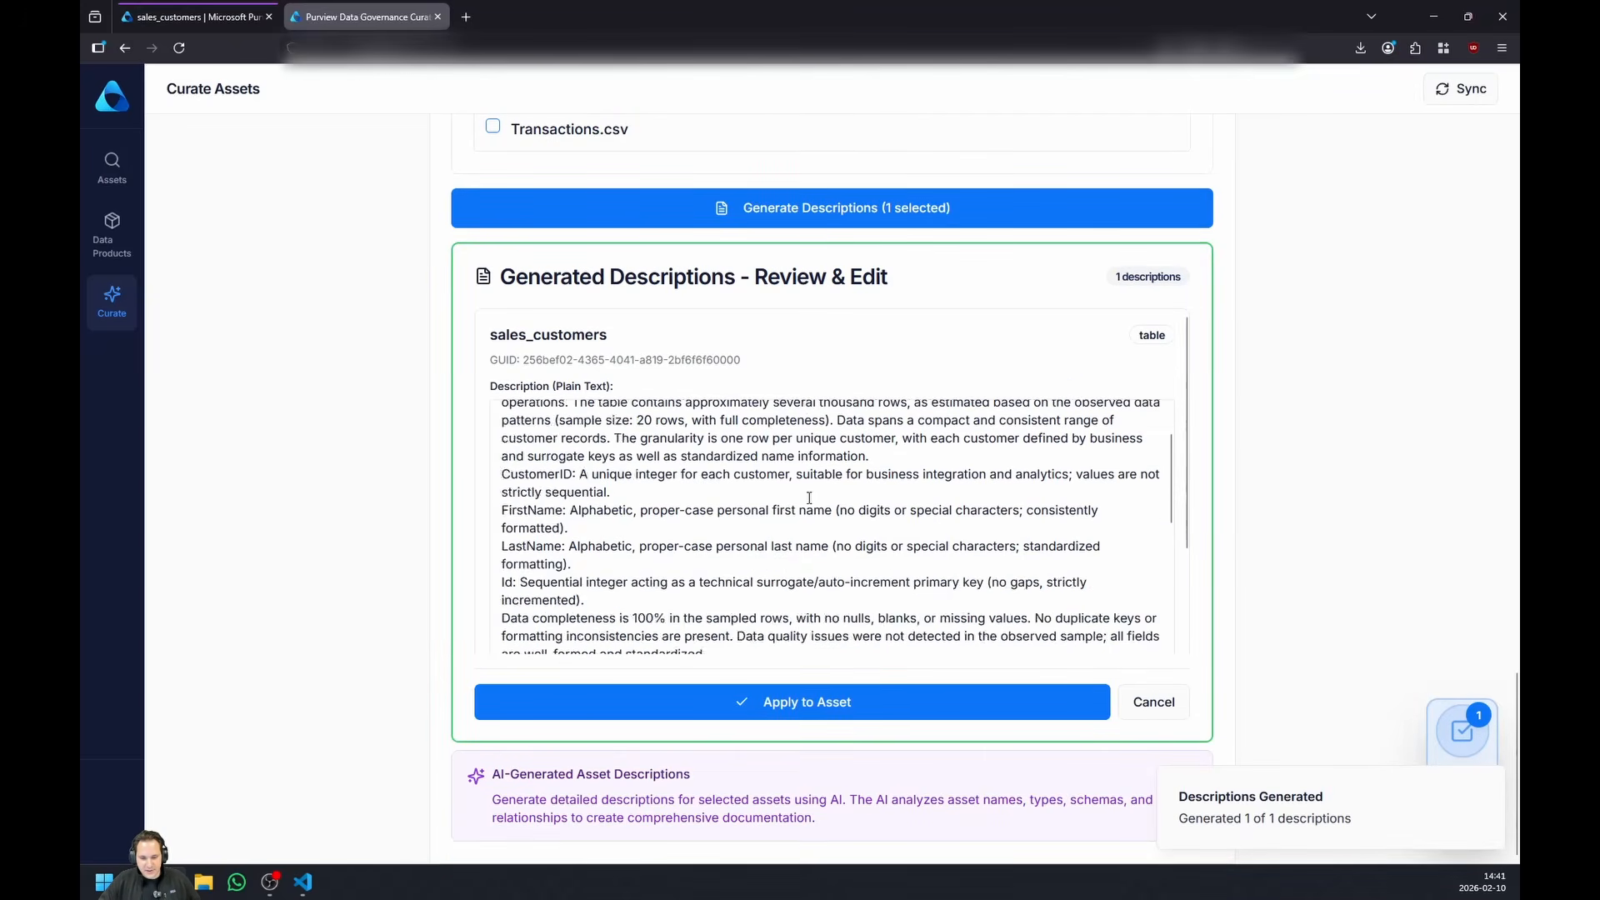
{"action": "left_click", "coordinate": [767, 701]}
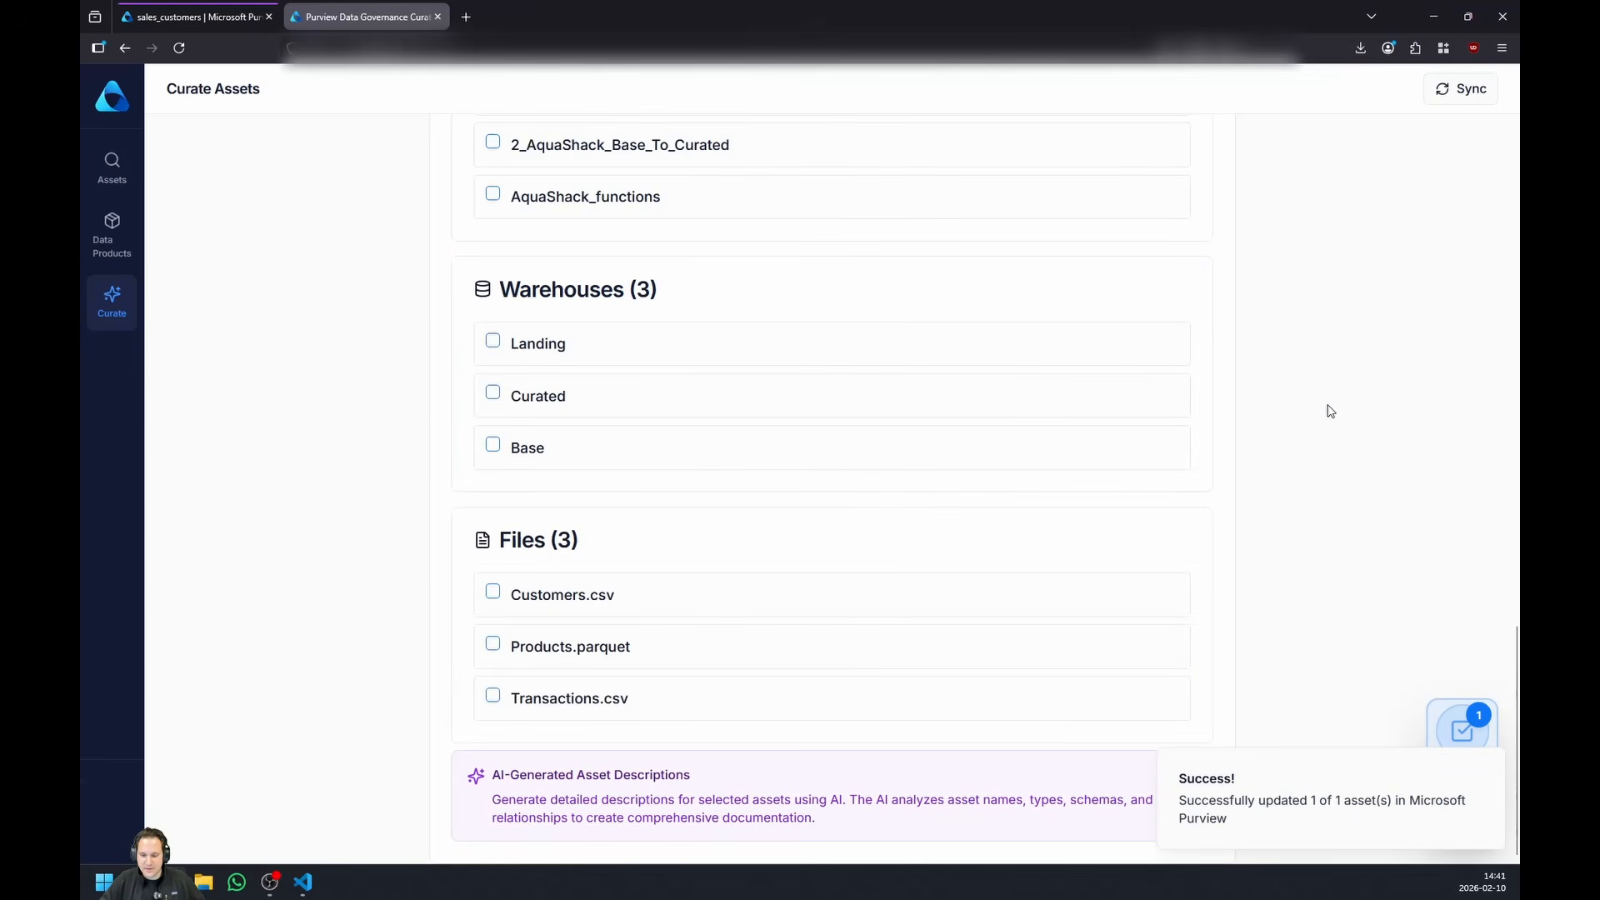
- Run the AI lineage discovery for the retail-customers-prod workspace in the data lineage operations
{"action": "scroll", "coordinate": [1329, 410], "scroll_direction": "up", "scroll_amount": 15}
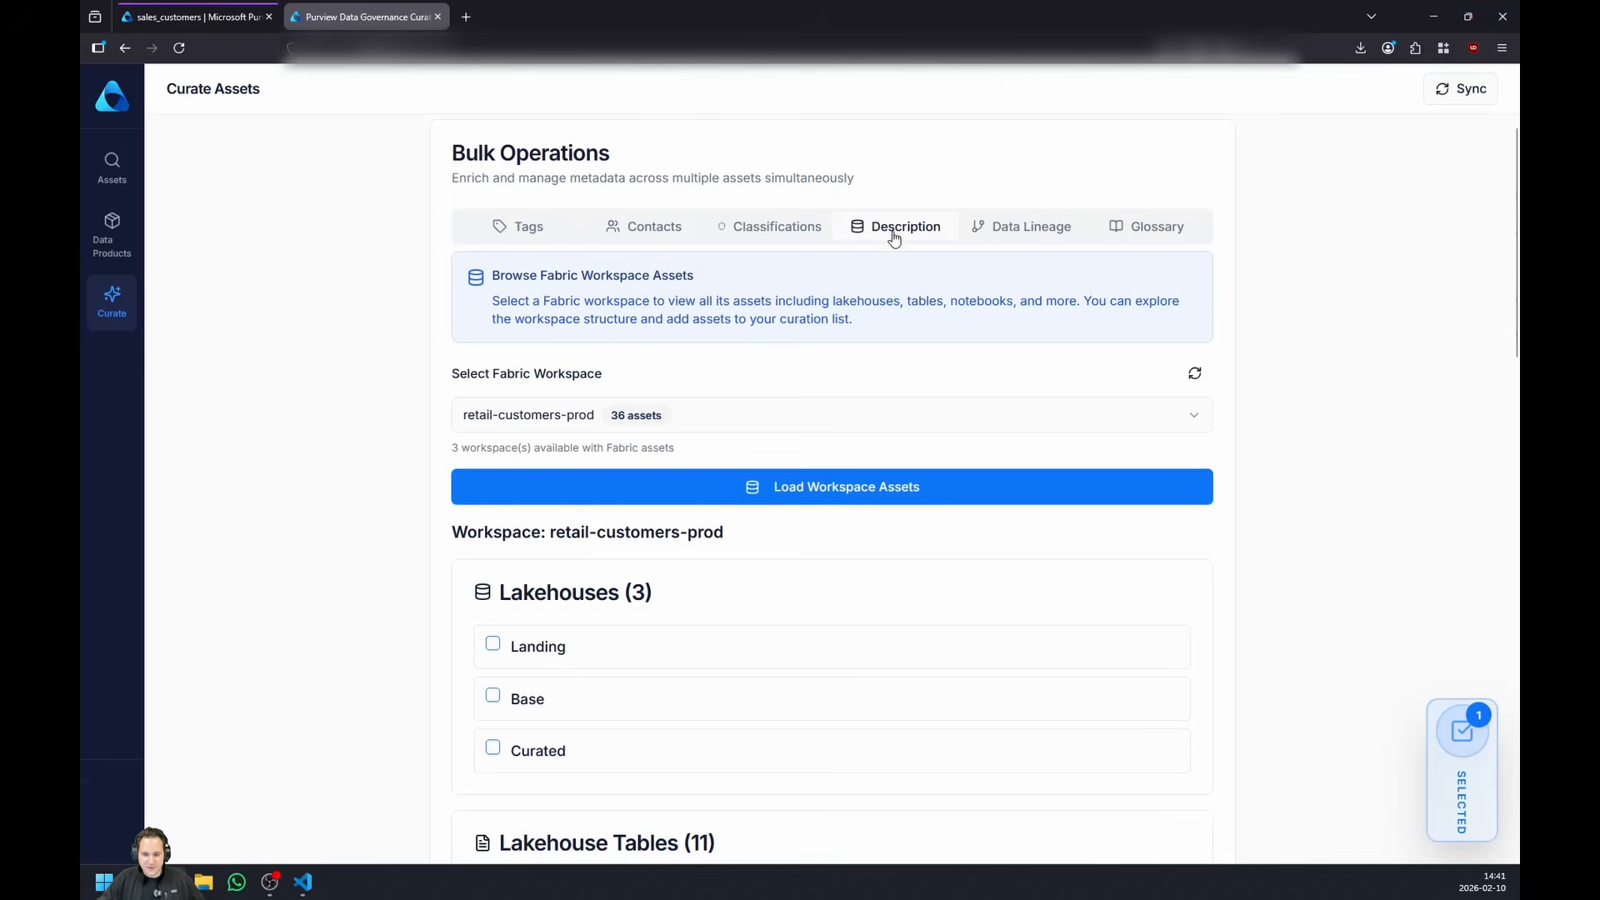
{"action": "left_click", "coordinate": [1003, 230]}
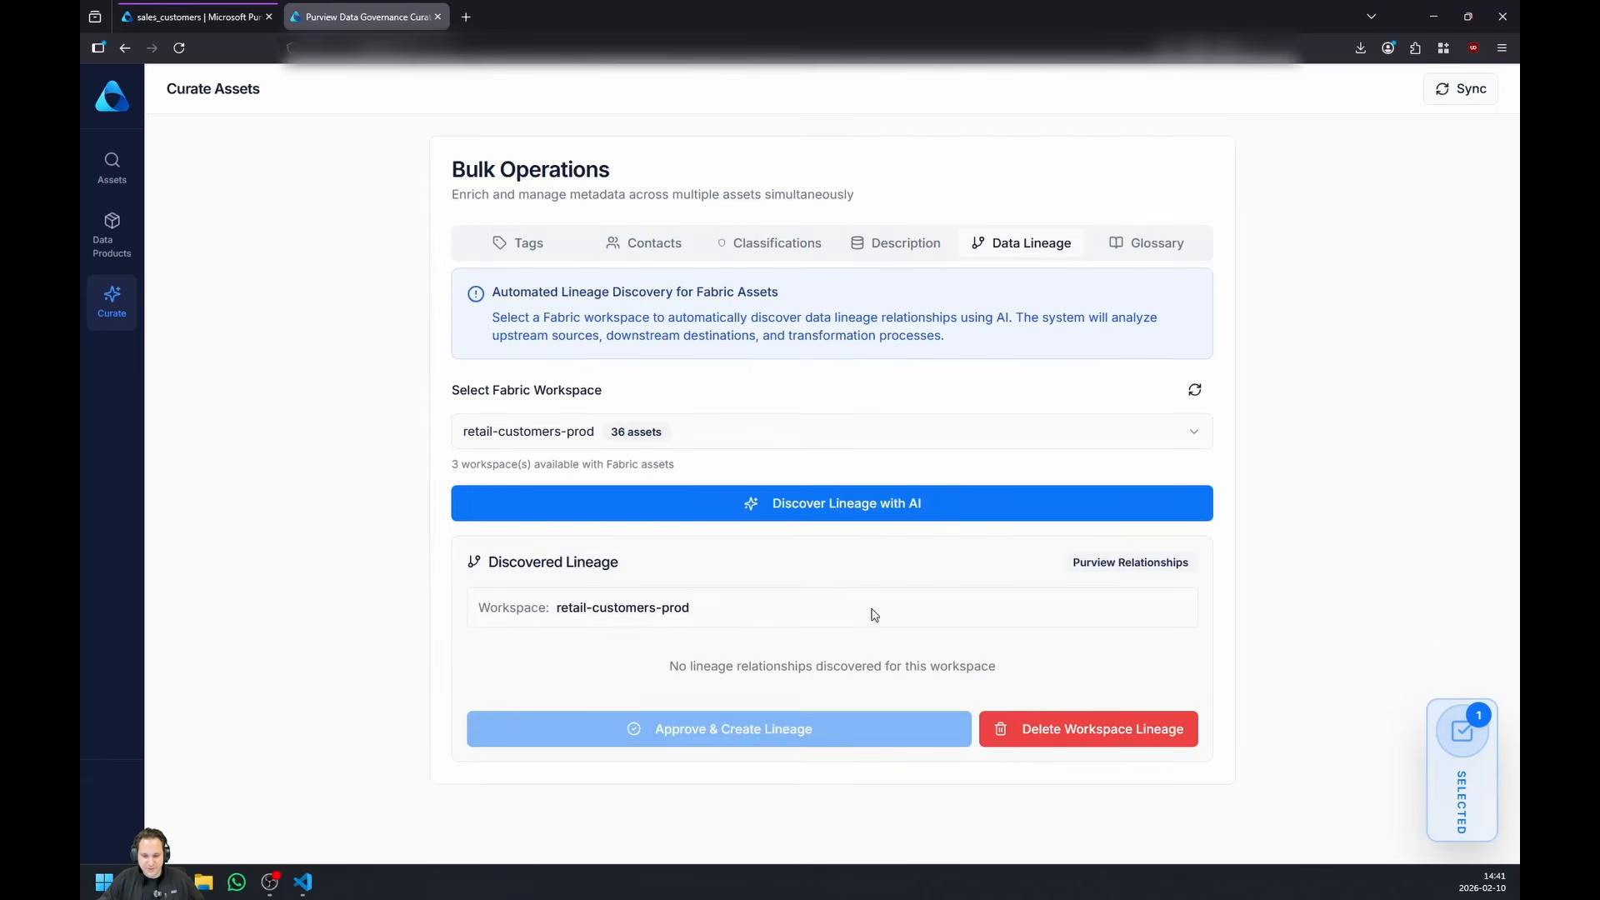
{"action": "left_click", "coordinate": [873, 514]}
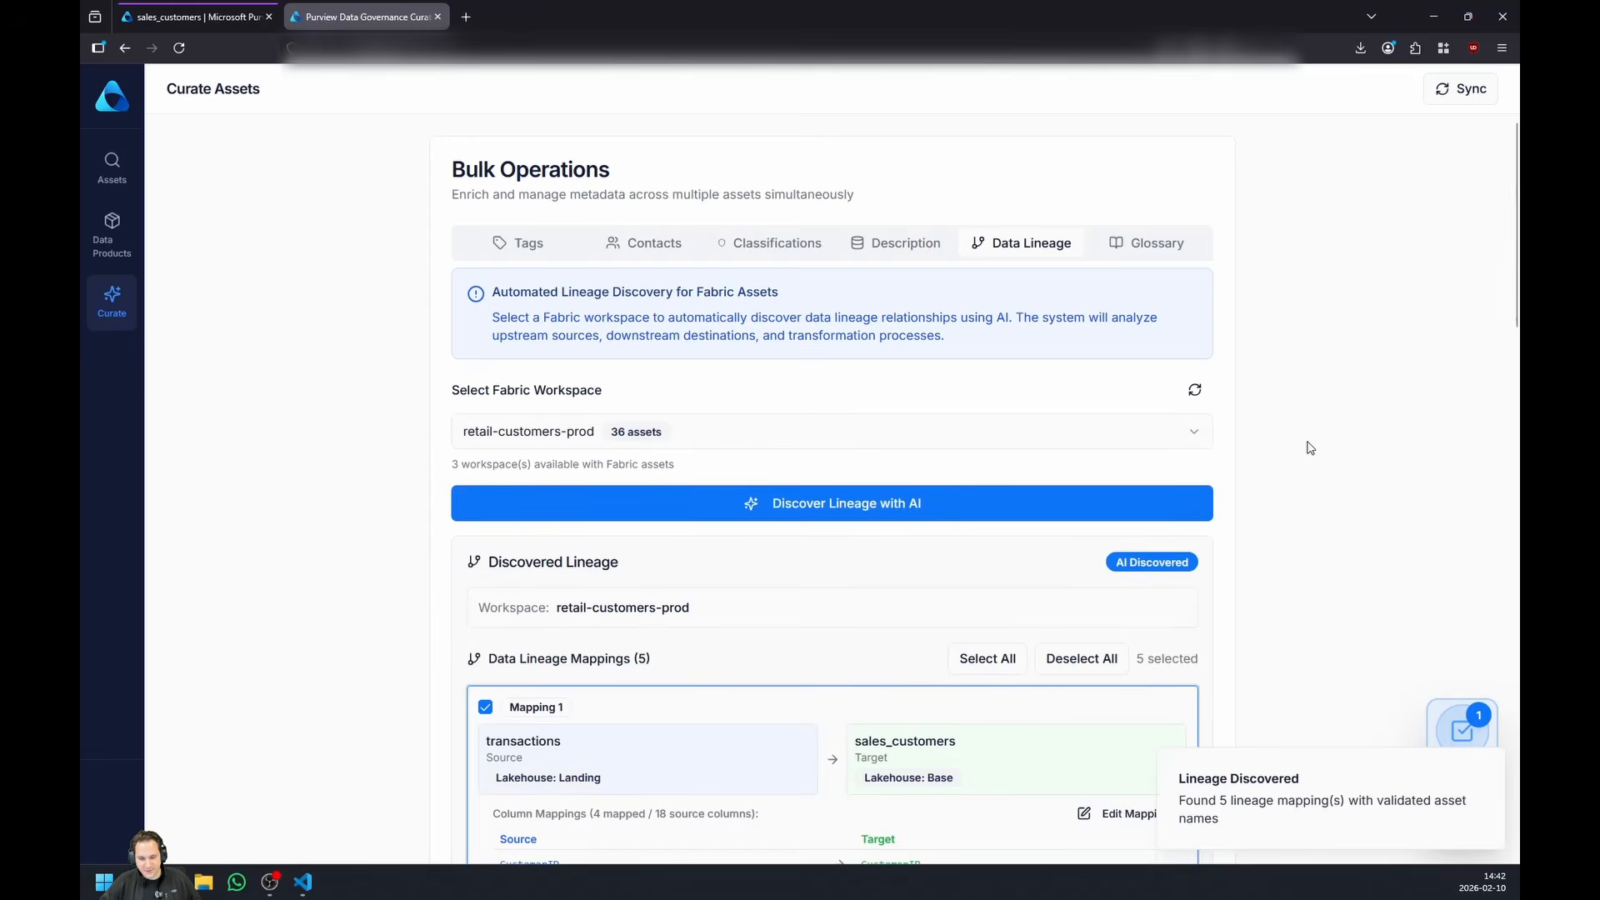
- Review the discovered lineage mappings, checking the source, target and column mappings of each
{"action": "scroll", "coordinate": [1309, 437], "scroll_direction": "down", "scroll_amount": 2}
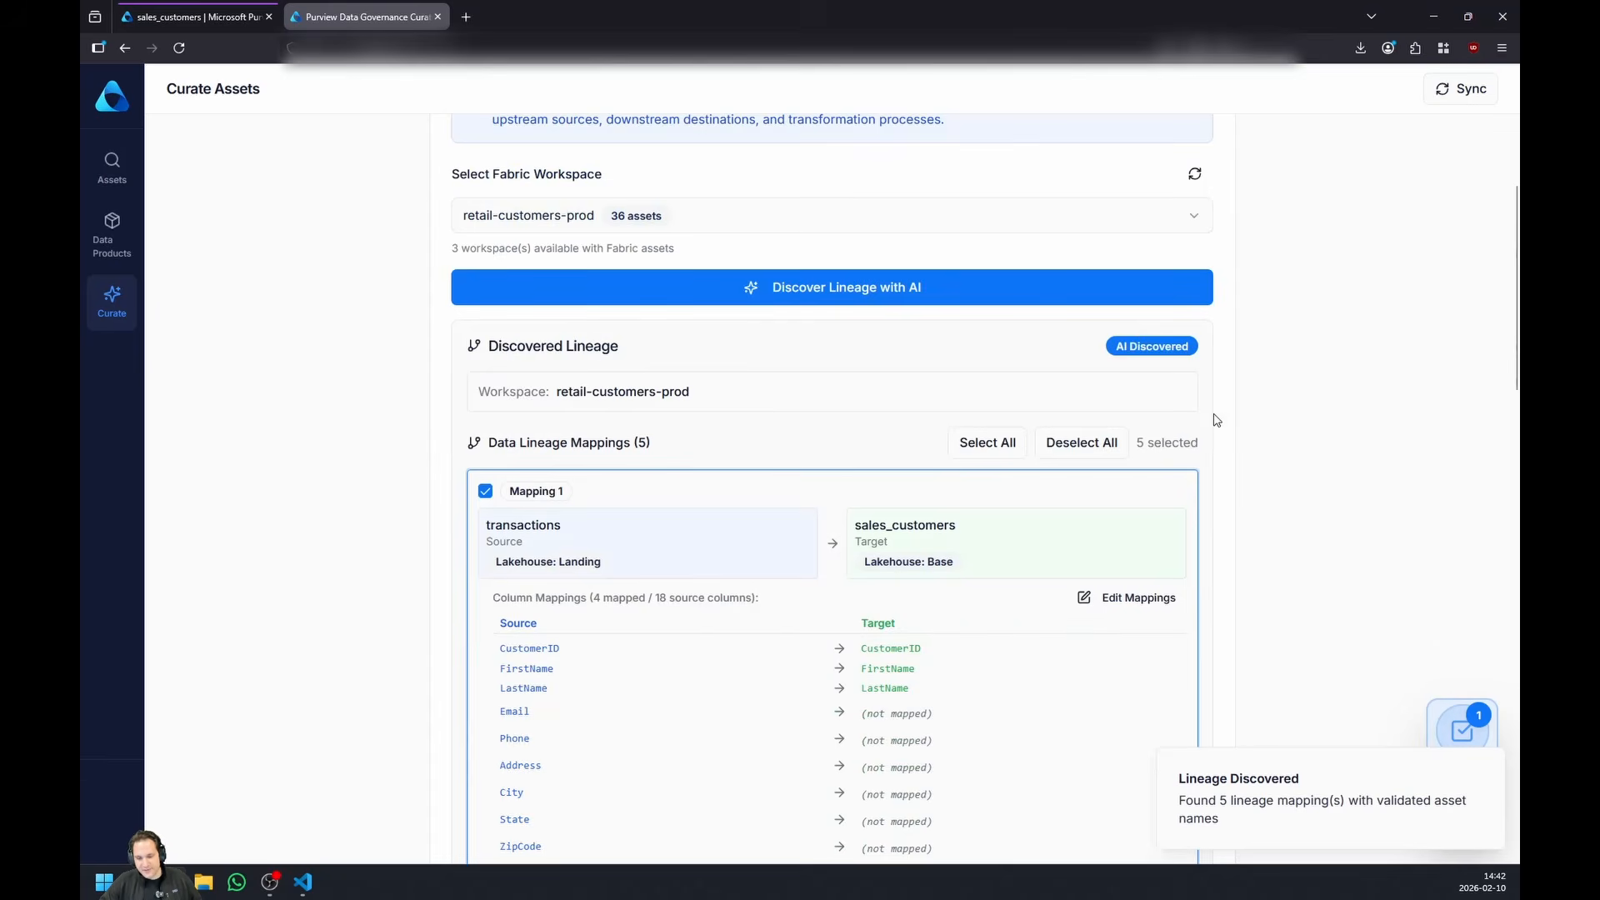
{"action": "scroll", "coordinate": [1294, 419], "scroll_direction": "down", "scroll_amount": 2}
{"action": "scroll", "coordinate": [1297, 421], "scroll_direction": "down", "scroll_amount": 3}
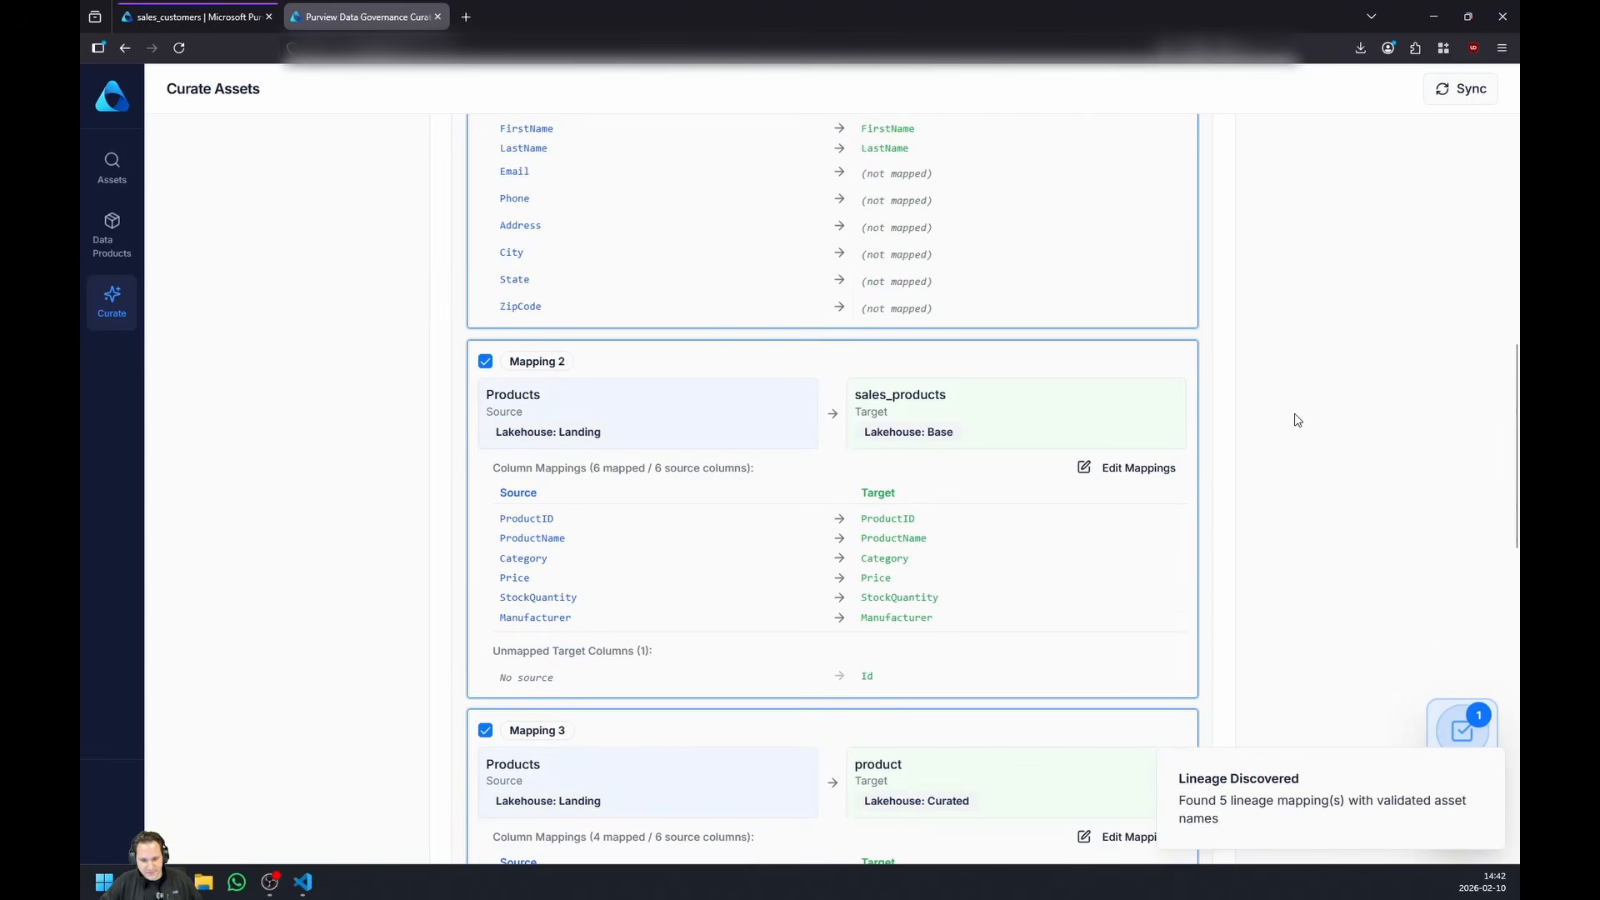
{"action": "scroll", "coordinate": [1297, 420], "scroll_direction": "down", "scroll_amount": 2}
{"action": "scroll", "coordinate": [1298, 420], "scroll_direction": "down", "scroll_amount": 1}
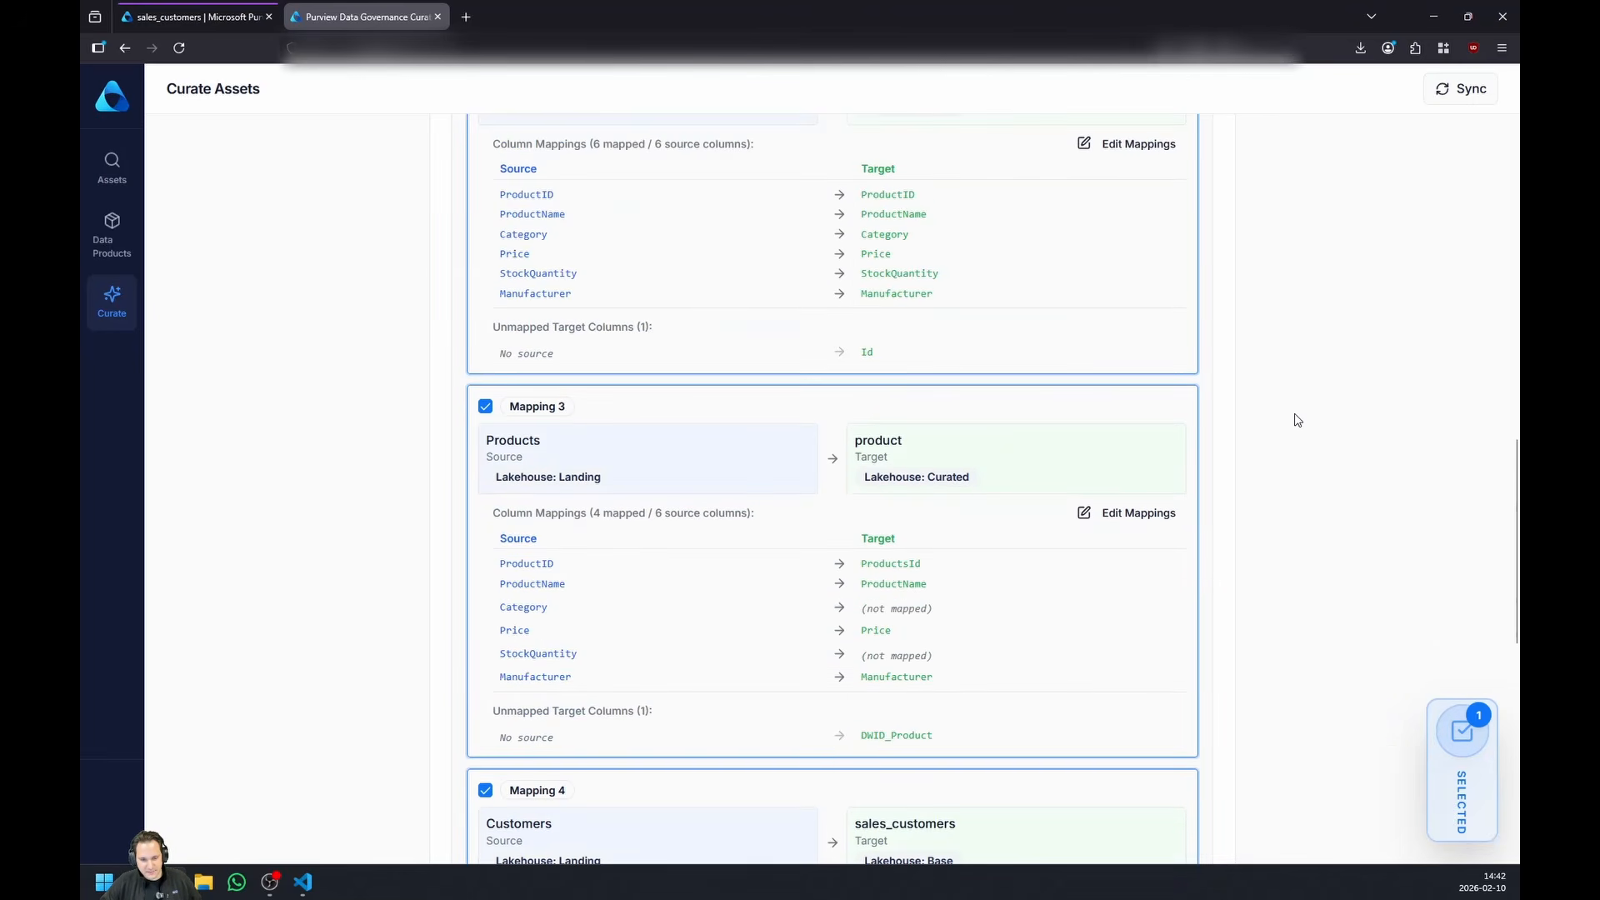
{"action": "scroll", "coordinate": [1297, 420], "scroll_direction": "down", "scroll_amount": 3}
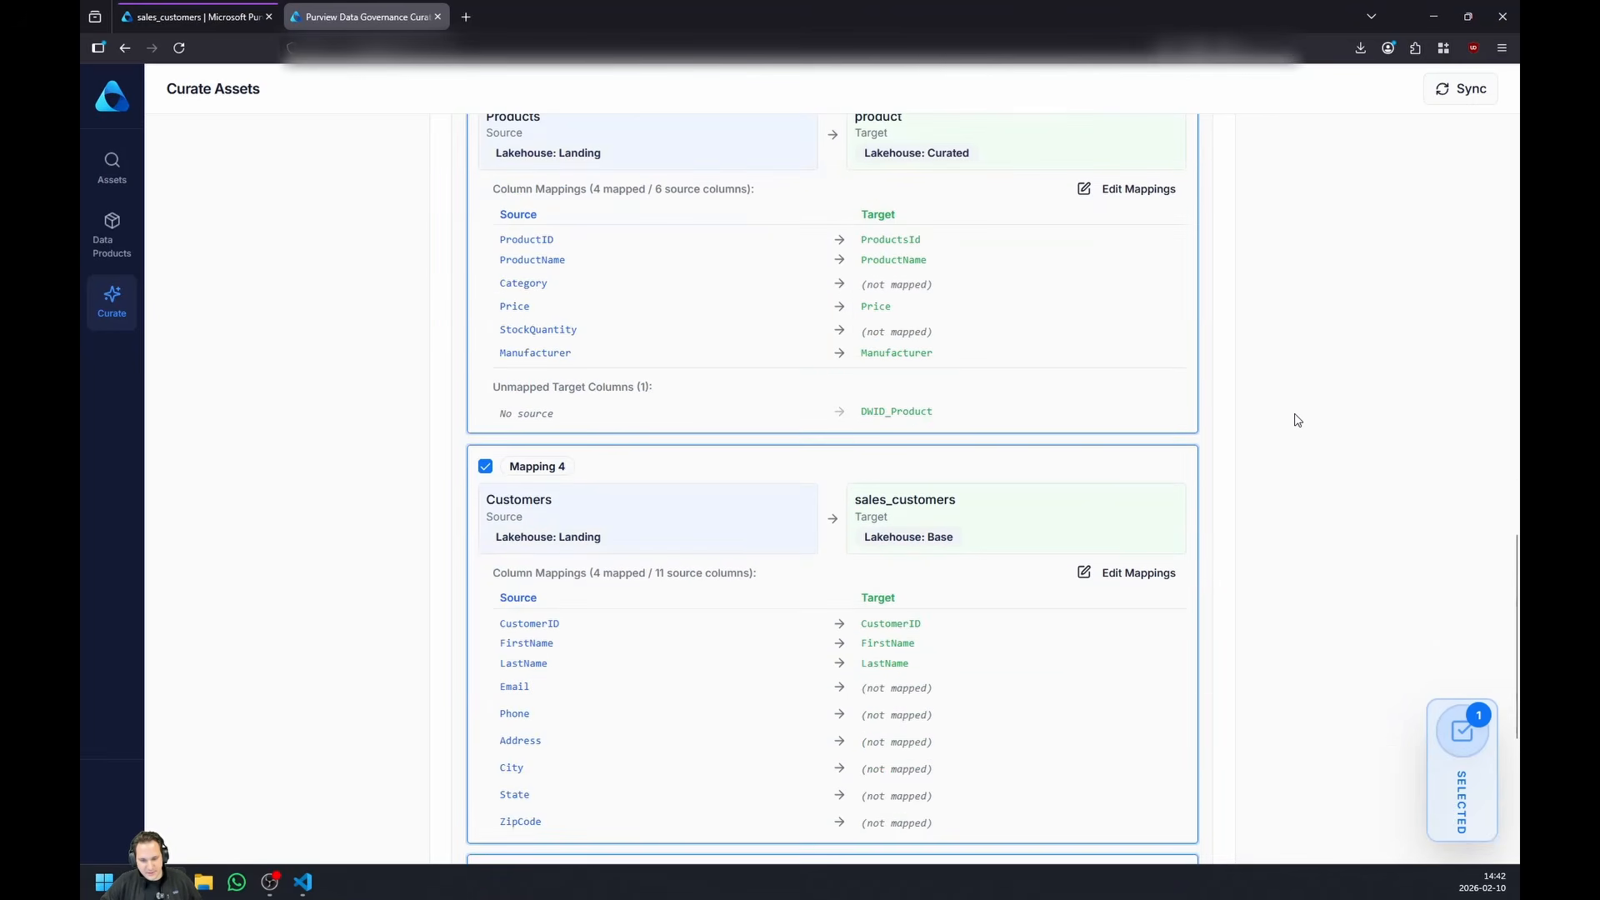
{"action": "scroll", "coordinate": [1297, 420], "scroll_direction": "down", "scroll_amount": 1}
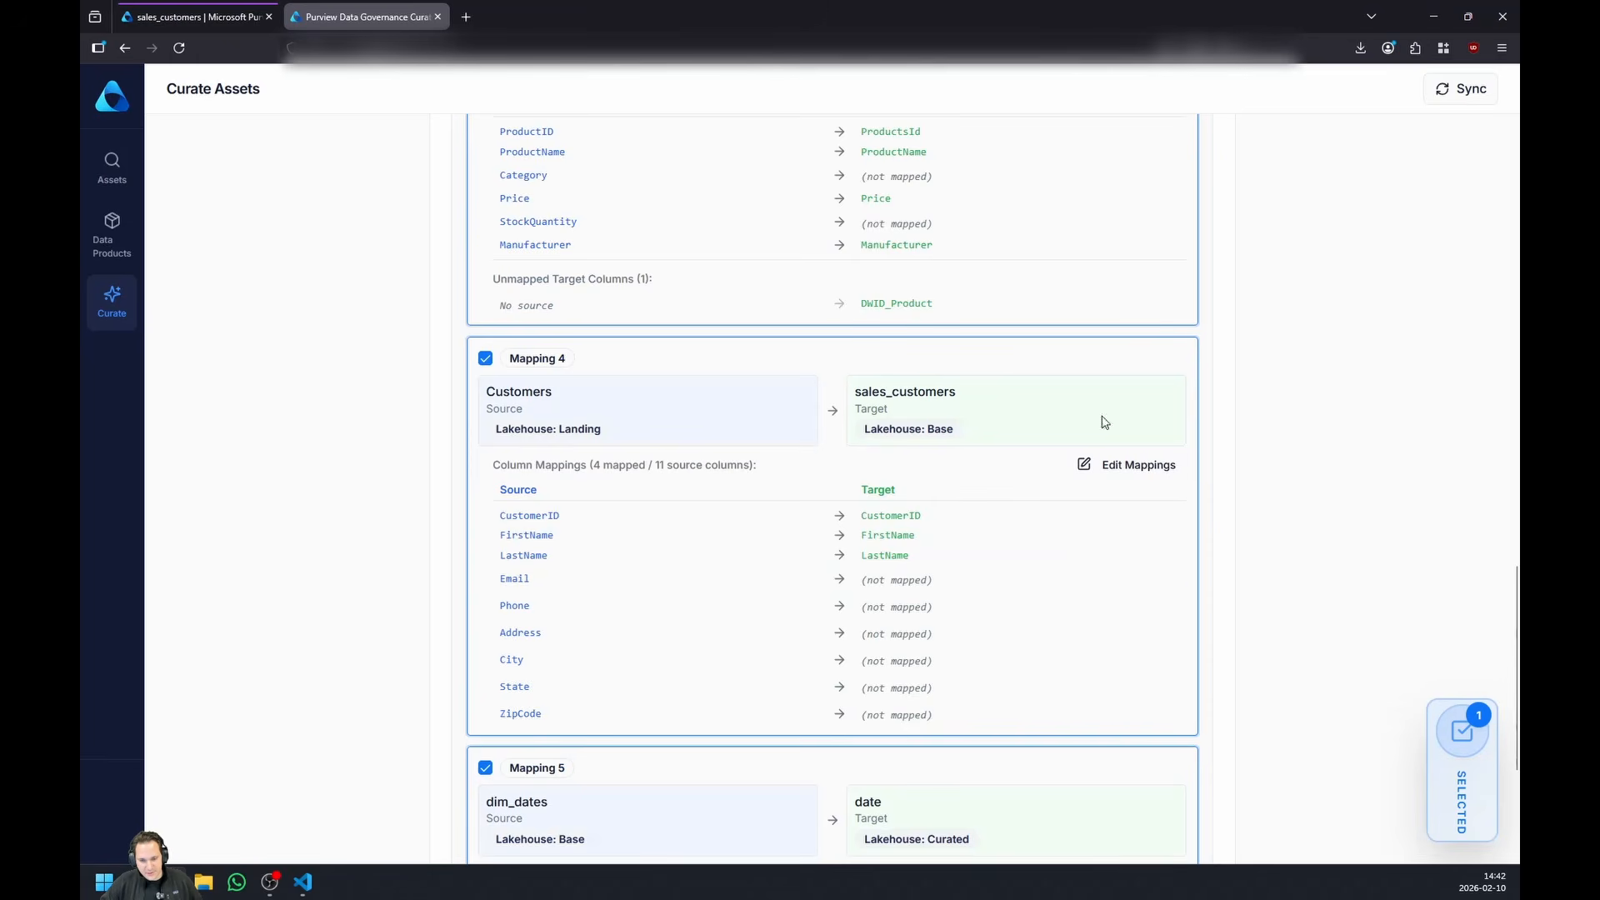
{"action": "scroll", "coordinate": [813, 450], "scroll_direction": "up", "scroll_amount": 3}
{"action": "scroll", "coordinate": [616, 370], "scroll_direction": "down", "scroll_amount": 1}
- Deselect all lineage mappings and select only Mapping 4, from Customers in Landing to sales_customers in Base
{"action": "scroll", "coordinate": [746, 386], "scroll_direction": "up", "scroll_amount": 12}
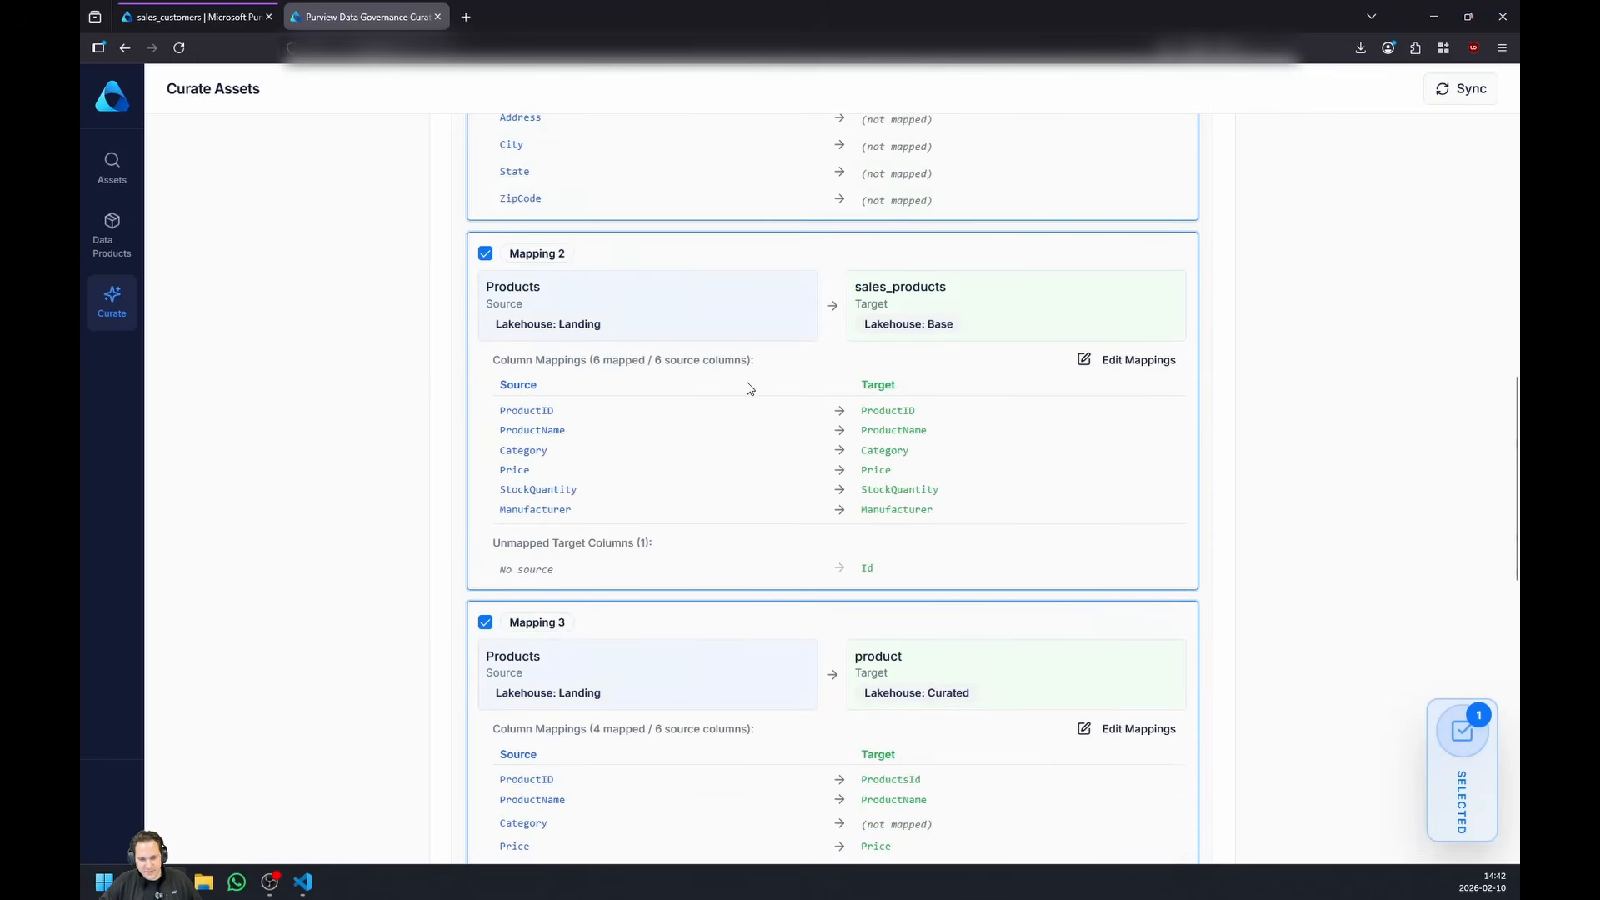
{"action": "left_click", "coordinate": [1075, 334]}
{"action": "scroll", "coordinate": [839, 383], "scroll_direction": "down", "scroll_amount": 10}
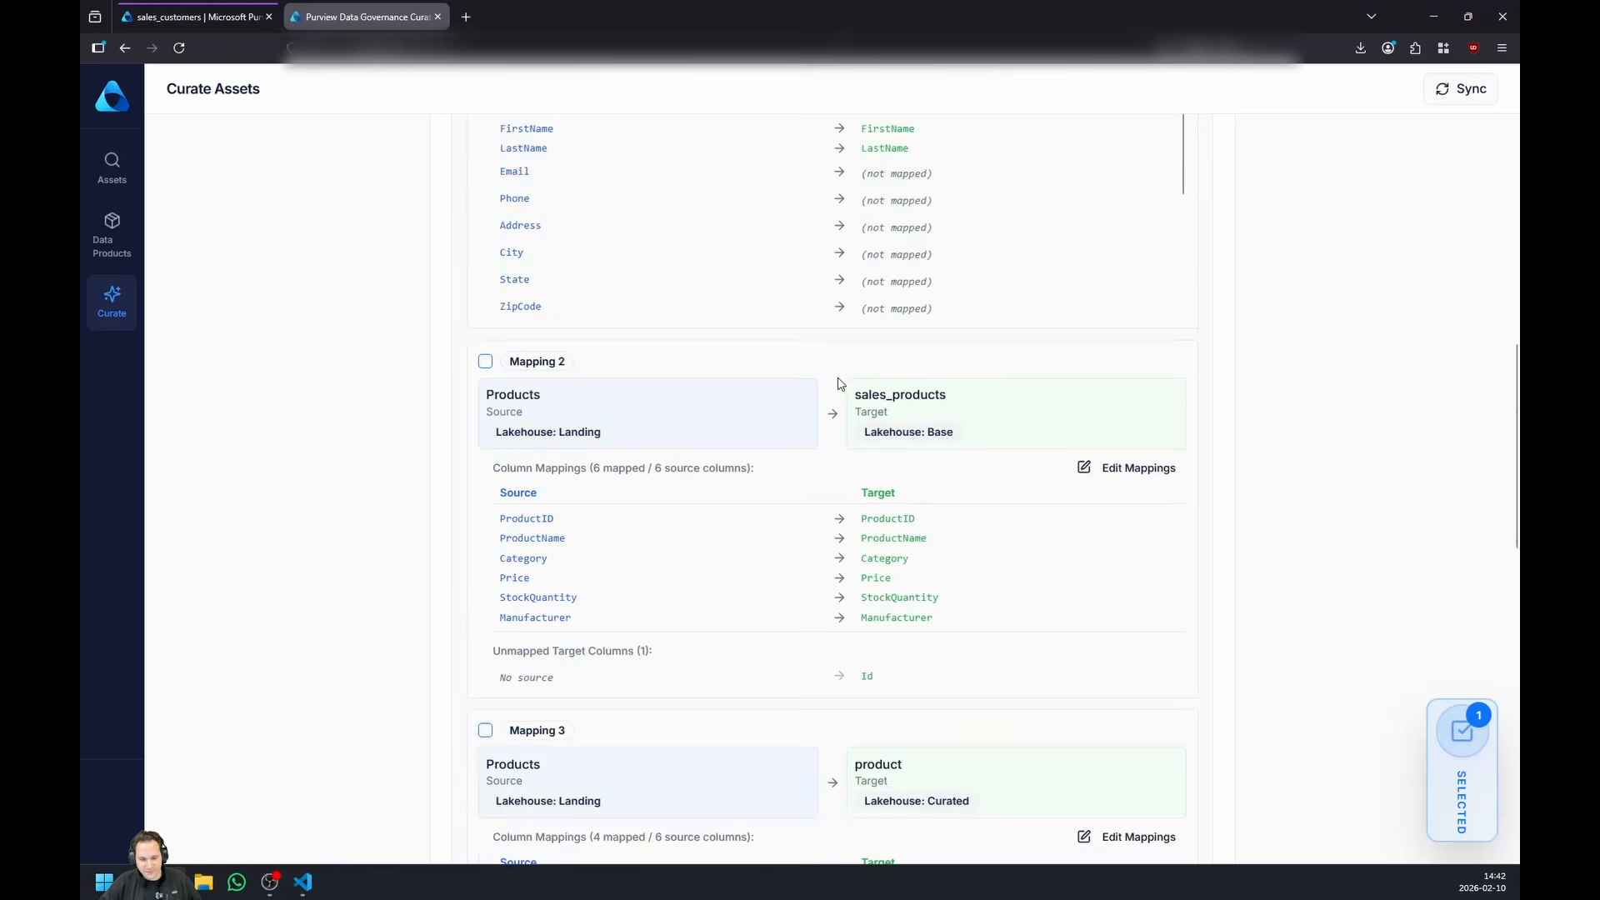
{"action": "scroll", "coordinate": [434, 208], "scroll_direction": "down", "scroll_amount": 2}
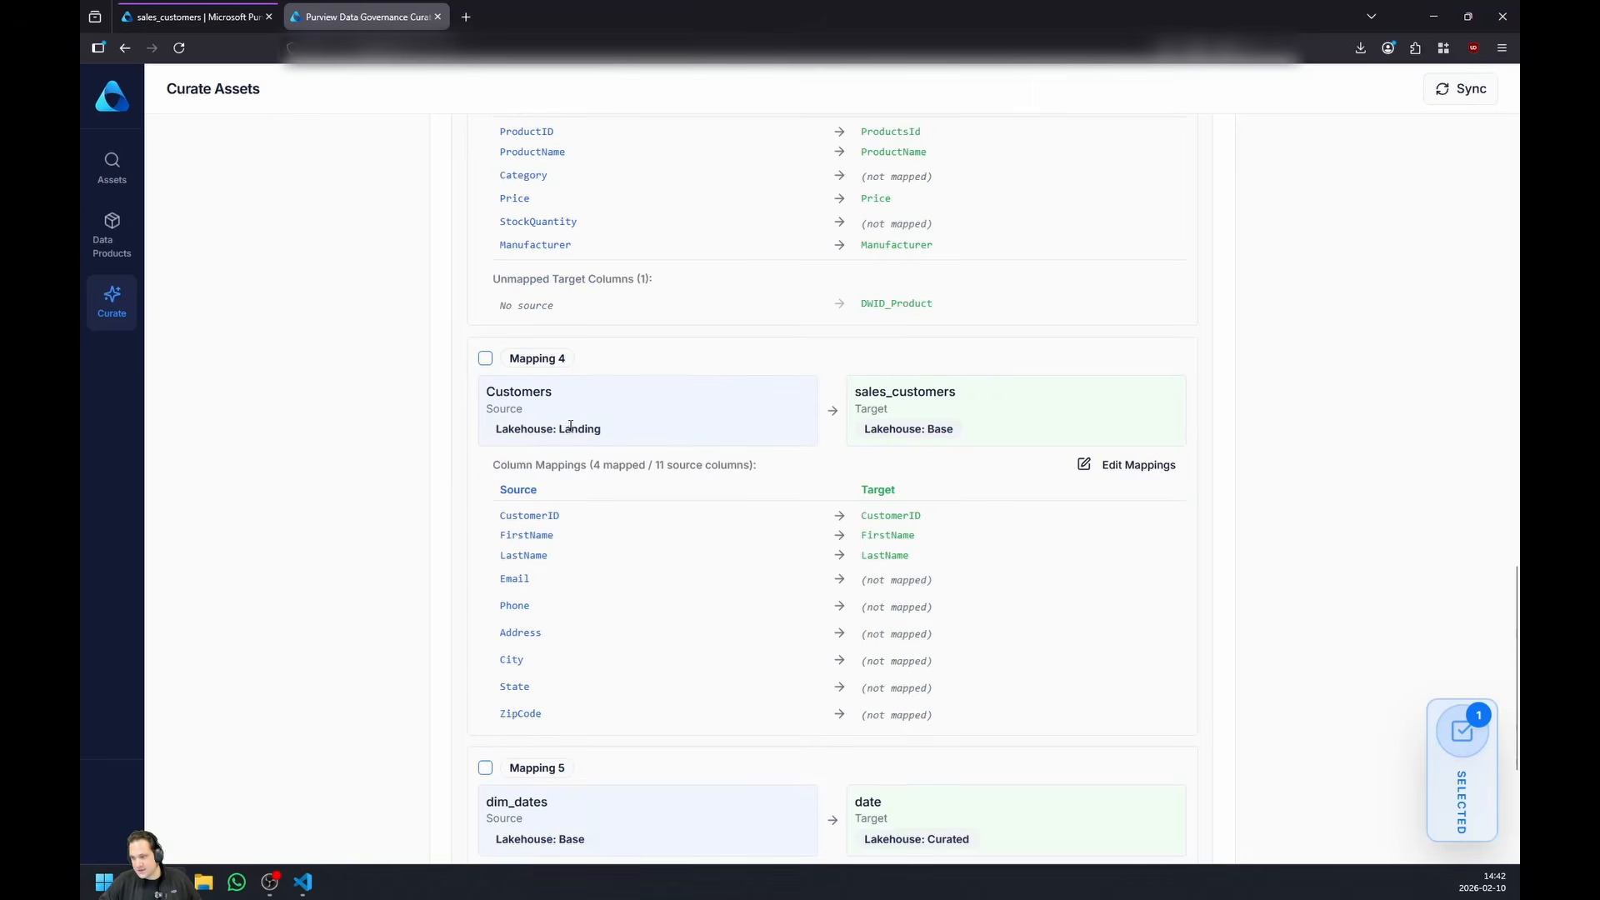
{"action": "left_click", "coordinate": [485, 358]}
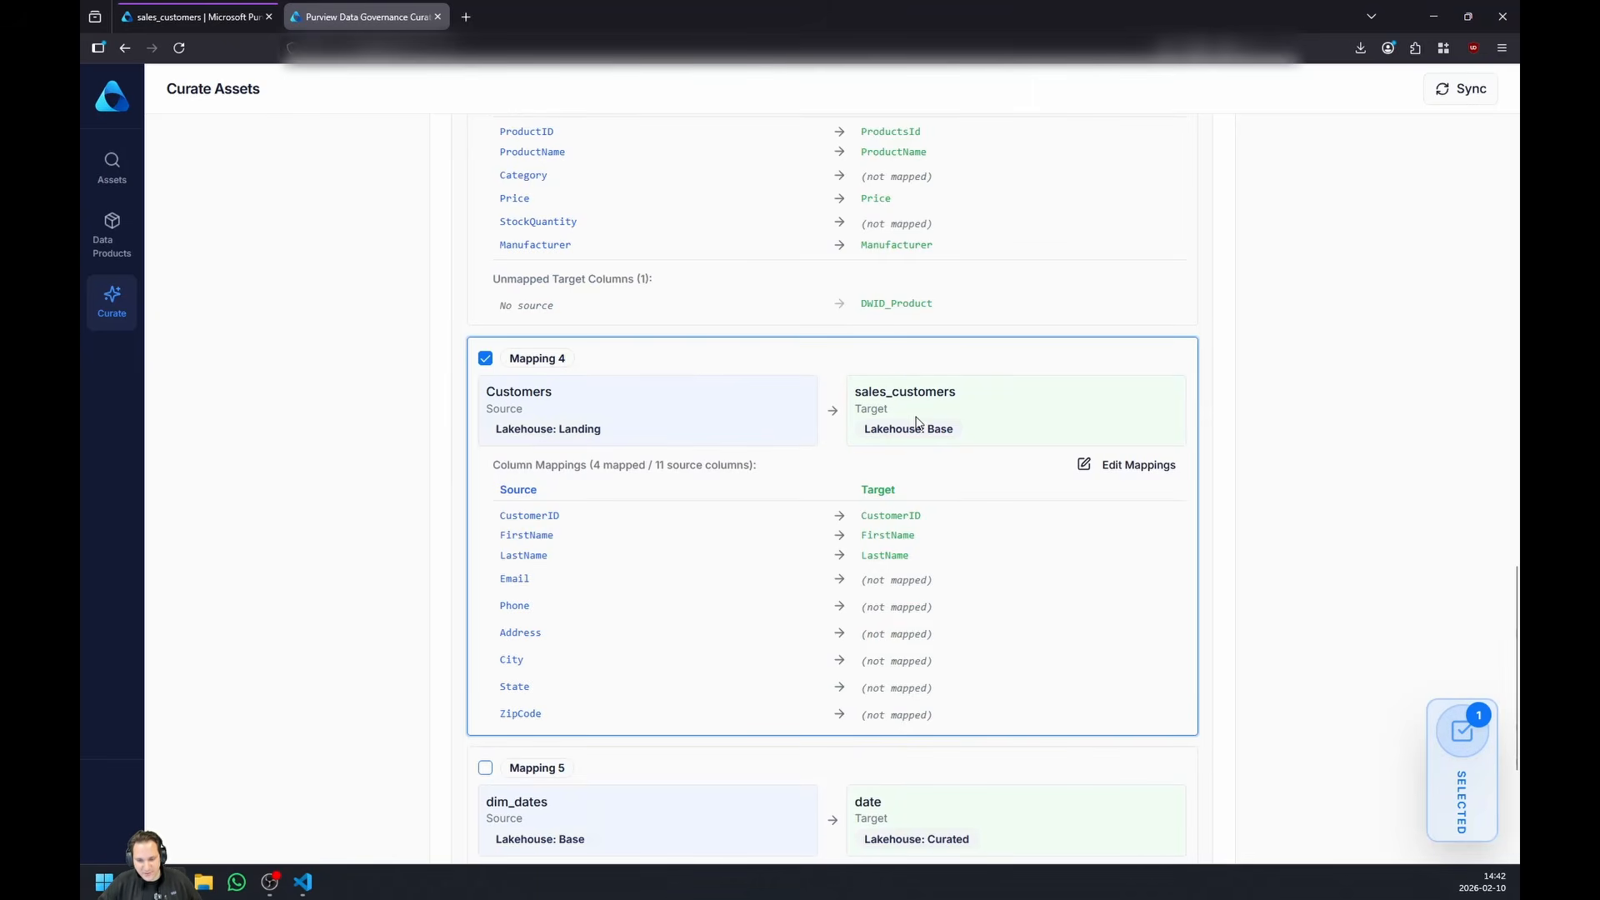
- Examine how the Customers source columns map to the sales_customers target columns in Mapping 4
{"action": "scroll", "coordinate": [948, 429], "scroll_direction": "up", "scroll_amount": 1}
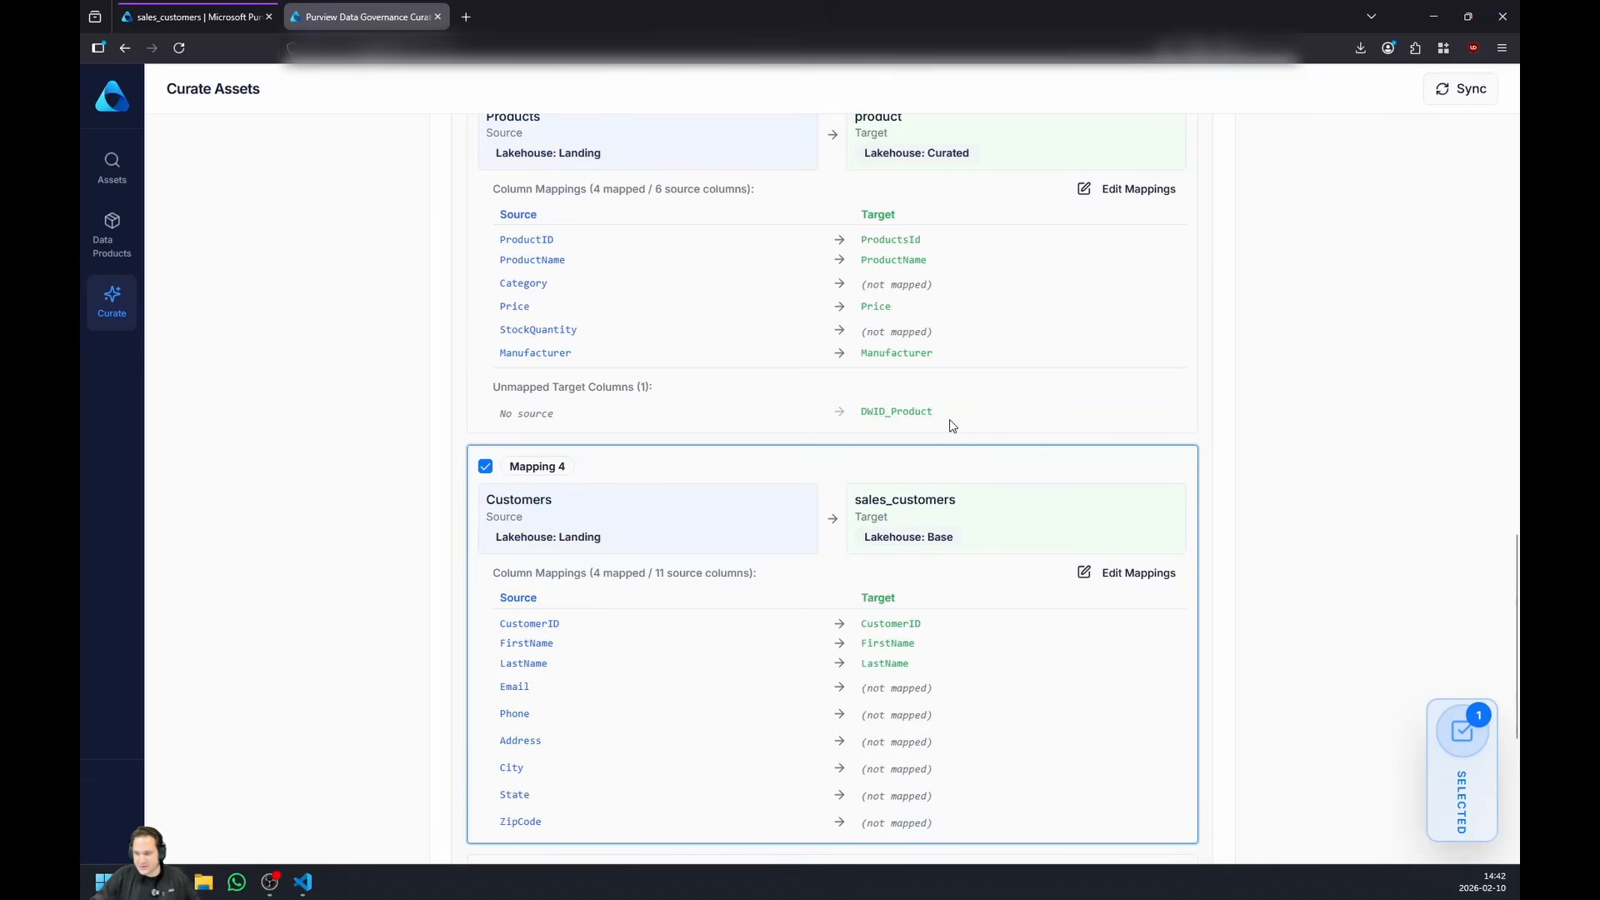
{"action": "scroll", "coordinate": [1166, 491], "scroll_direction": "down", "scroll_amount": 2}
{"action": "scroll", "coordinate": [958, 524], "scroll_direction": "up", "scroll_amount": 1}
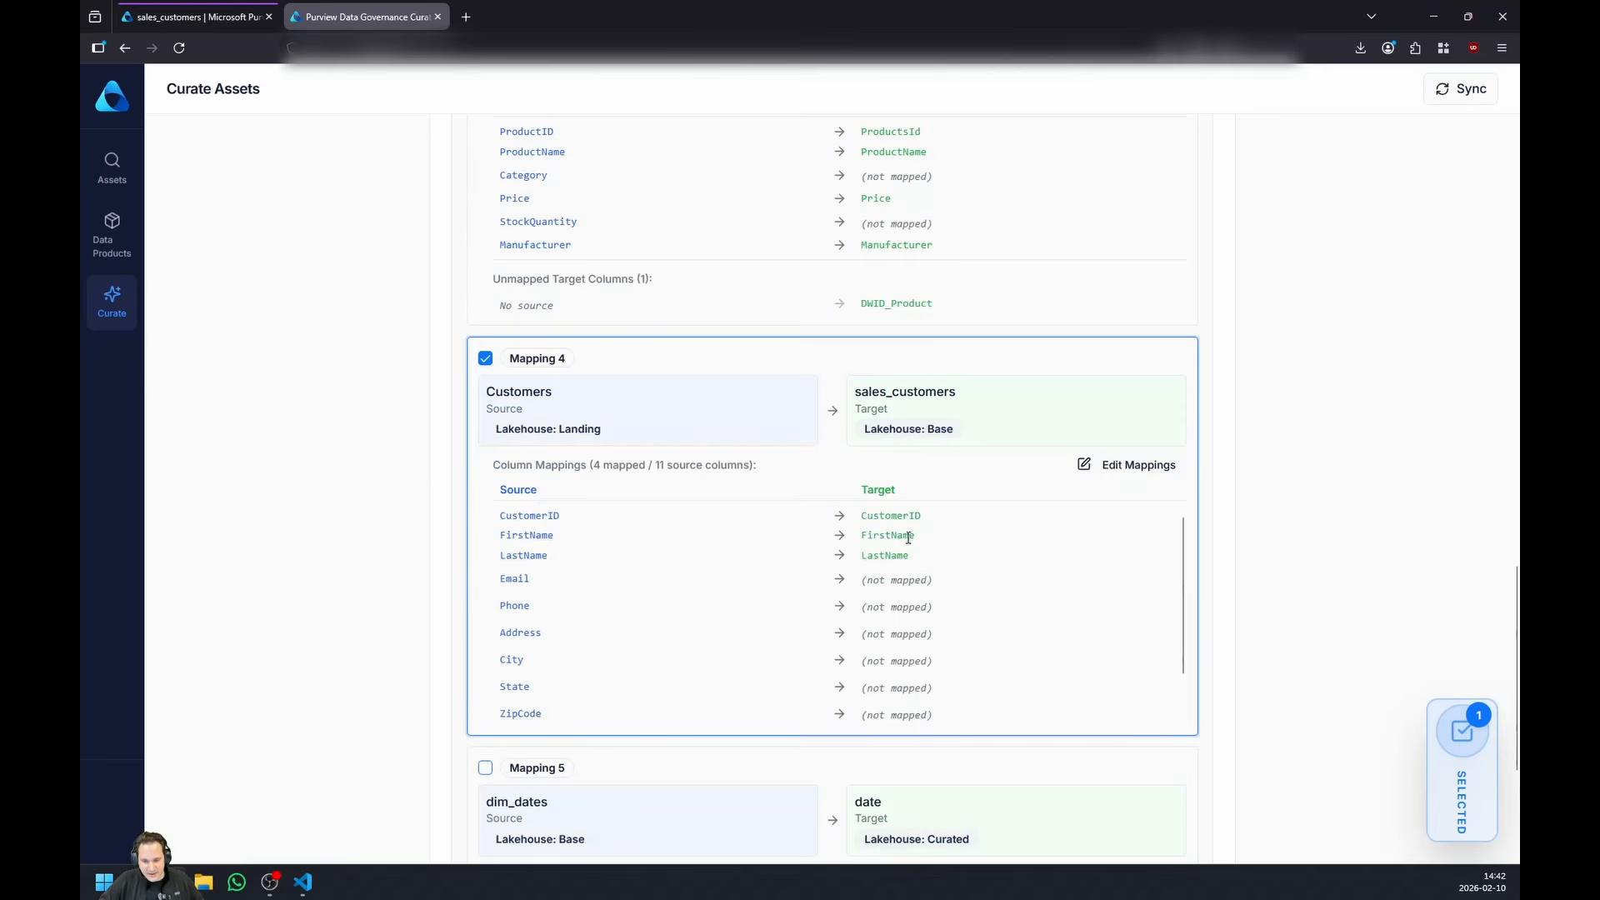
{"action": "scroll", "coordinate": [963, 554], "scroll_direction": "down", "scroll_amount": 1}
{"action": "scroll", "coordinate": [753, 582], "scroll_direction": "up", "scroll_amount": 1}
{"action": "scroll", "coordinate": [614, 547], "scroll_direction": "down", "scroll_amount": 1}
{"action": "scroll", "coordinate": [575, 529], "scroll_direction": "up", "scroll_amount": 1}
{"action": "scroll", "coordinate": [1067, 608], "scroll_direction": "down", "scroll_amount": 1}
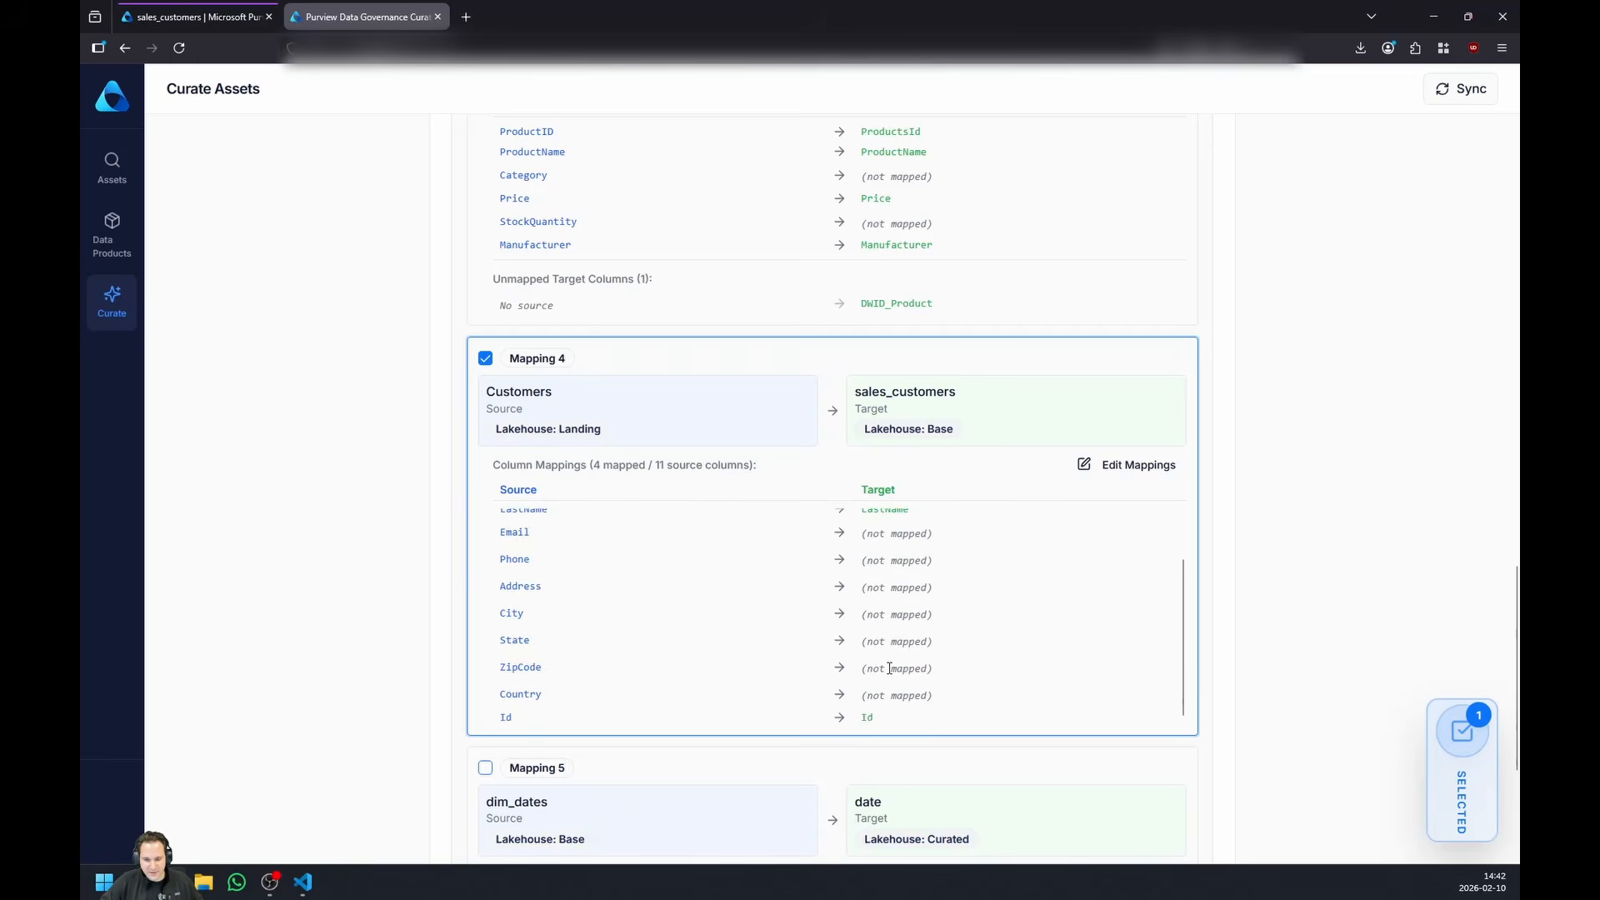
- Approve and create the lineage for the selected Customers to sales_customers mapping
{"action": "scroll", "coordinate": [1066, 687], "scroll_direction": "down", "scroll_amount": 2}
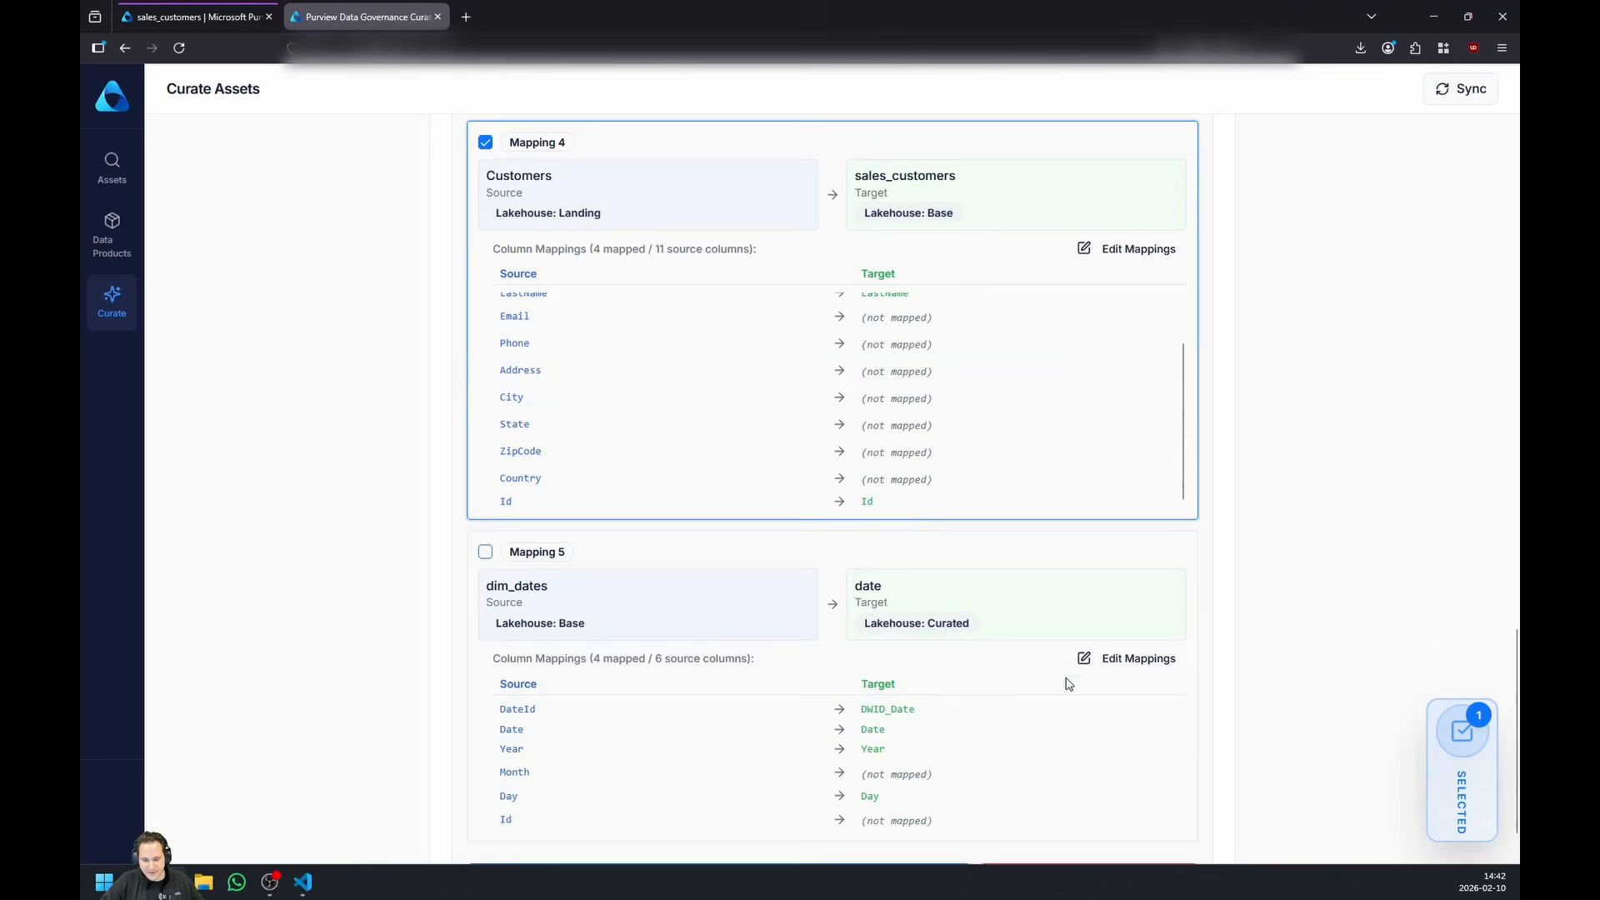
{"action": "scroll", "coordinate": [1064, 464], "scroll_direction": "down", "scroll_amount": 1}
{"action": "scroll", "coordinate": [1058, 725], "scroll_direction": "up", "scroll_amount": 4}
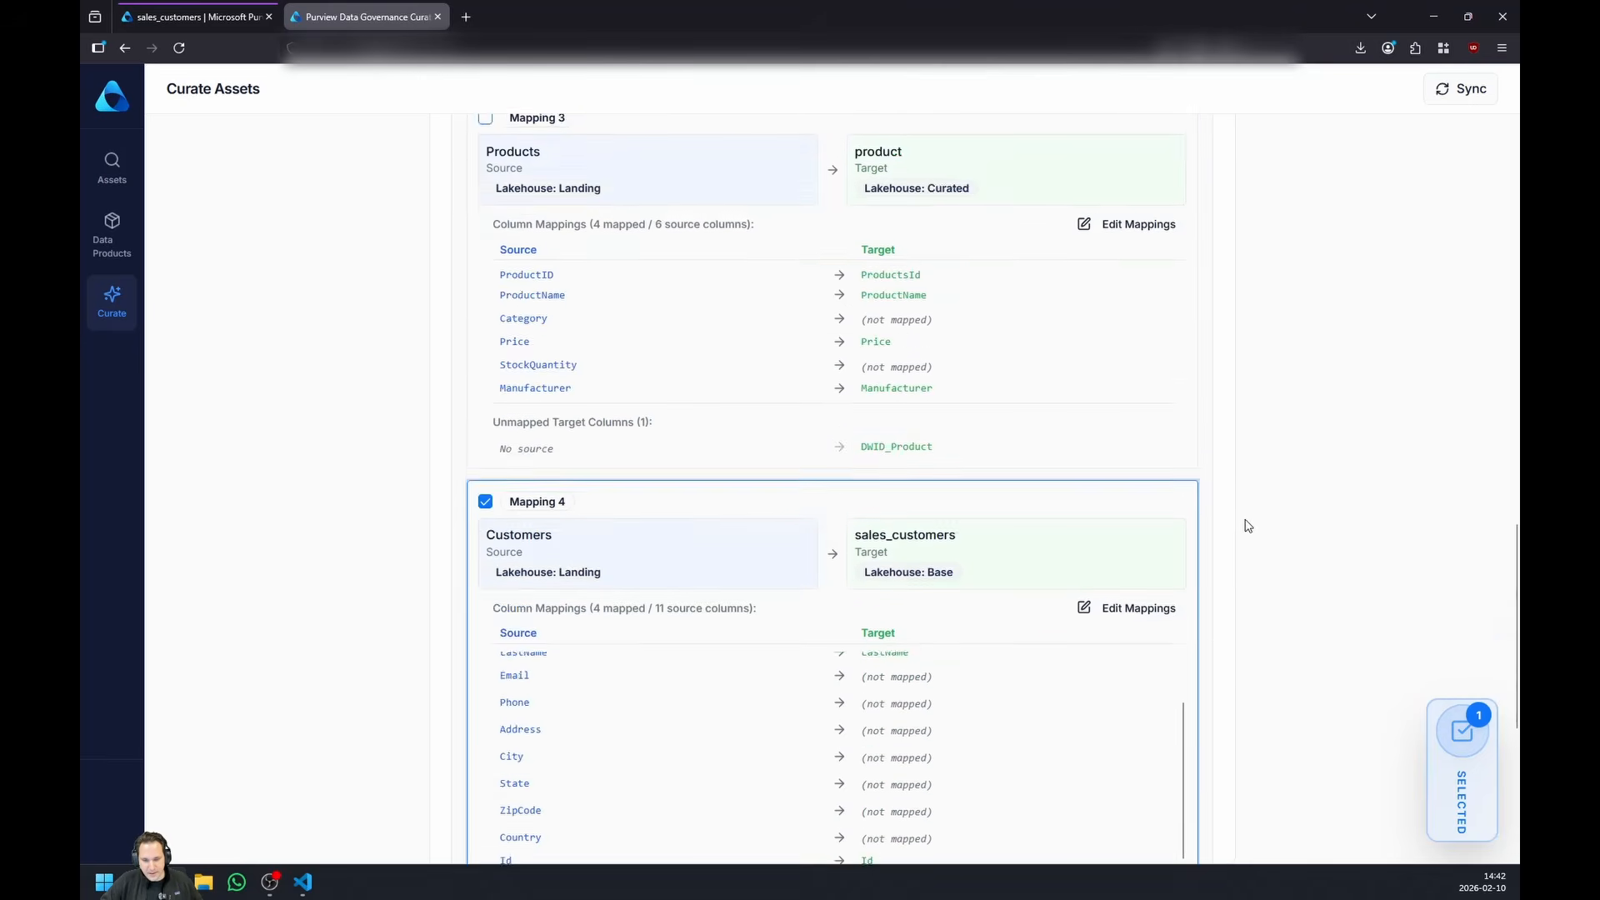
{"action": "scroll", "coordinate": [1247, 525], "scroll_direction": "down", "scroll_amount": 4}
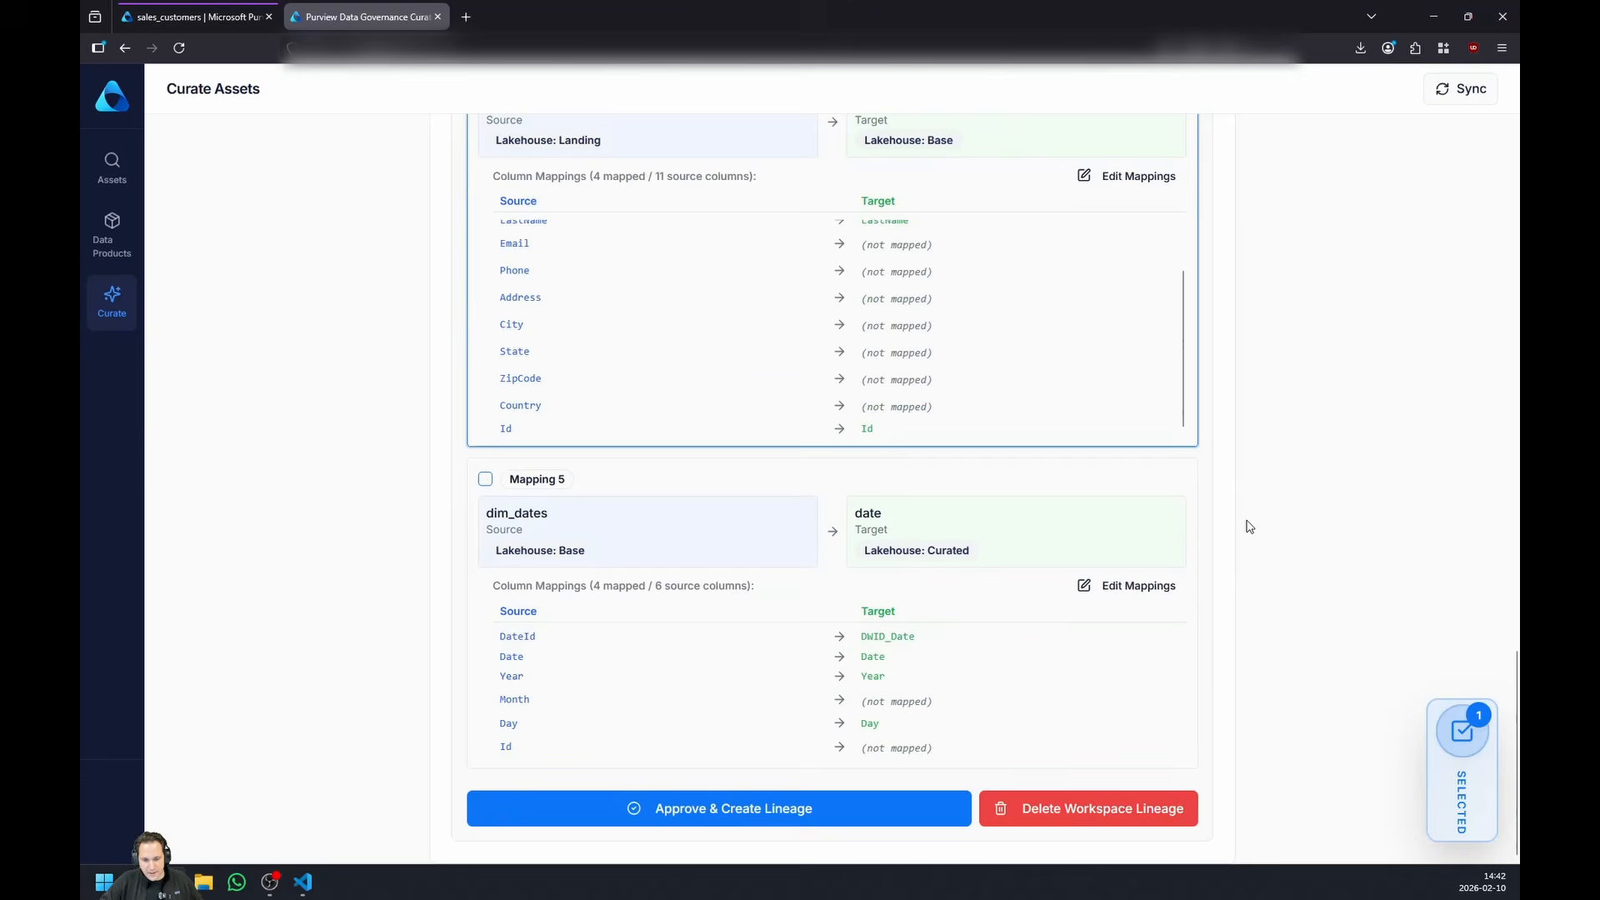
{"action": "left_click", "coordinate": [753, 810]}
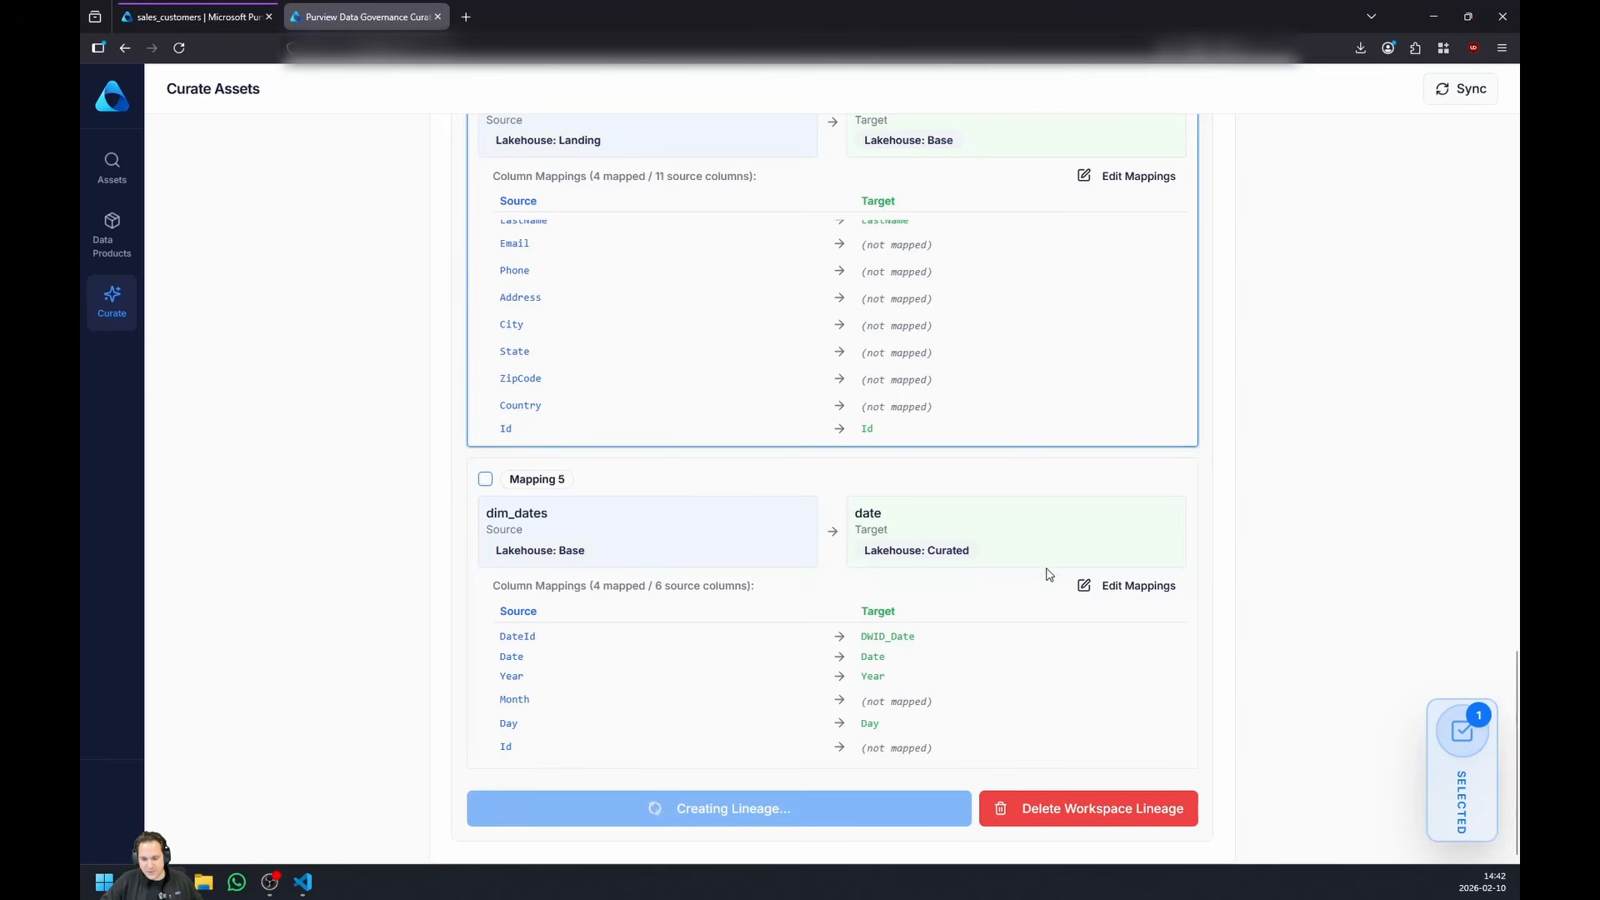
- Edit the column mappings of Mapping 5 (dim_dates to date) so the Year source column targets Date
{"action": "left_click", "coordinate": [1131, 585]}
{"action": "scroll", "coordinate": [958, 658], "scroll_direction": "down", "scroll_amount": 1}
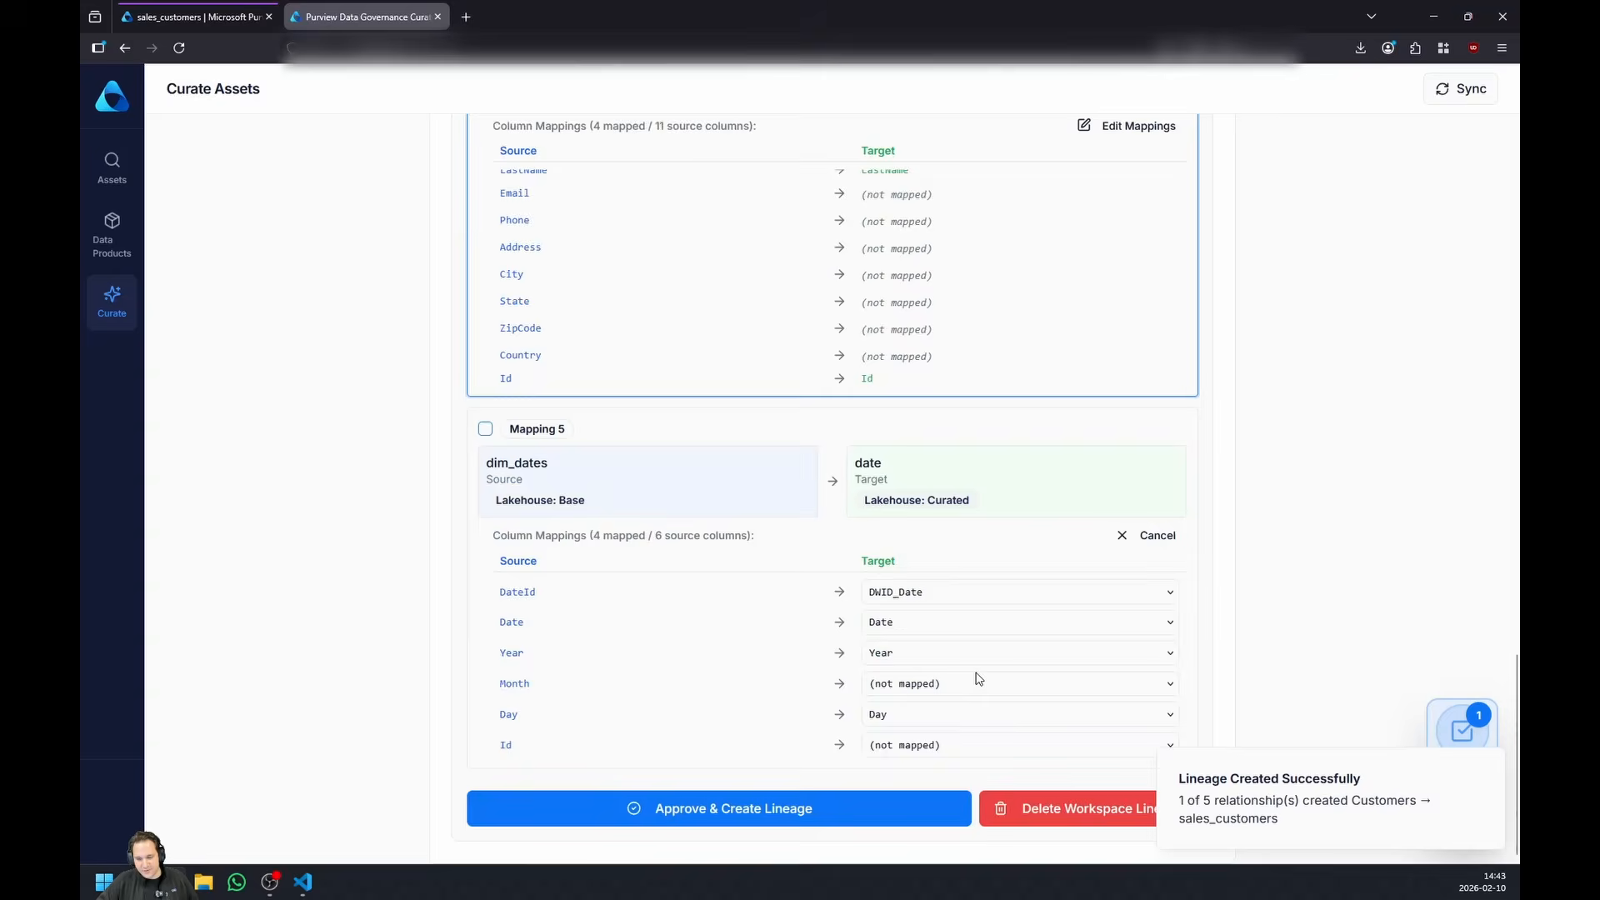
{"action": "left_click", "coordinate": [915, 657]}
{"action": "left_click", "coordinate": [915, 658]}
{"action": "left_click", "coordinate": [918, 660]}
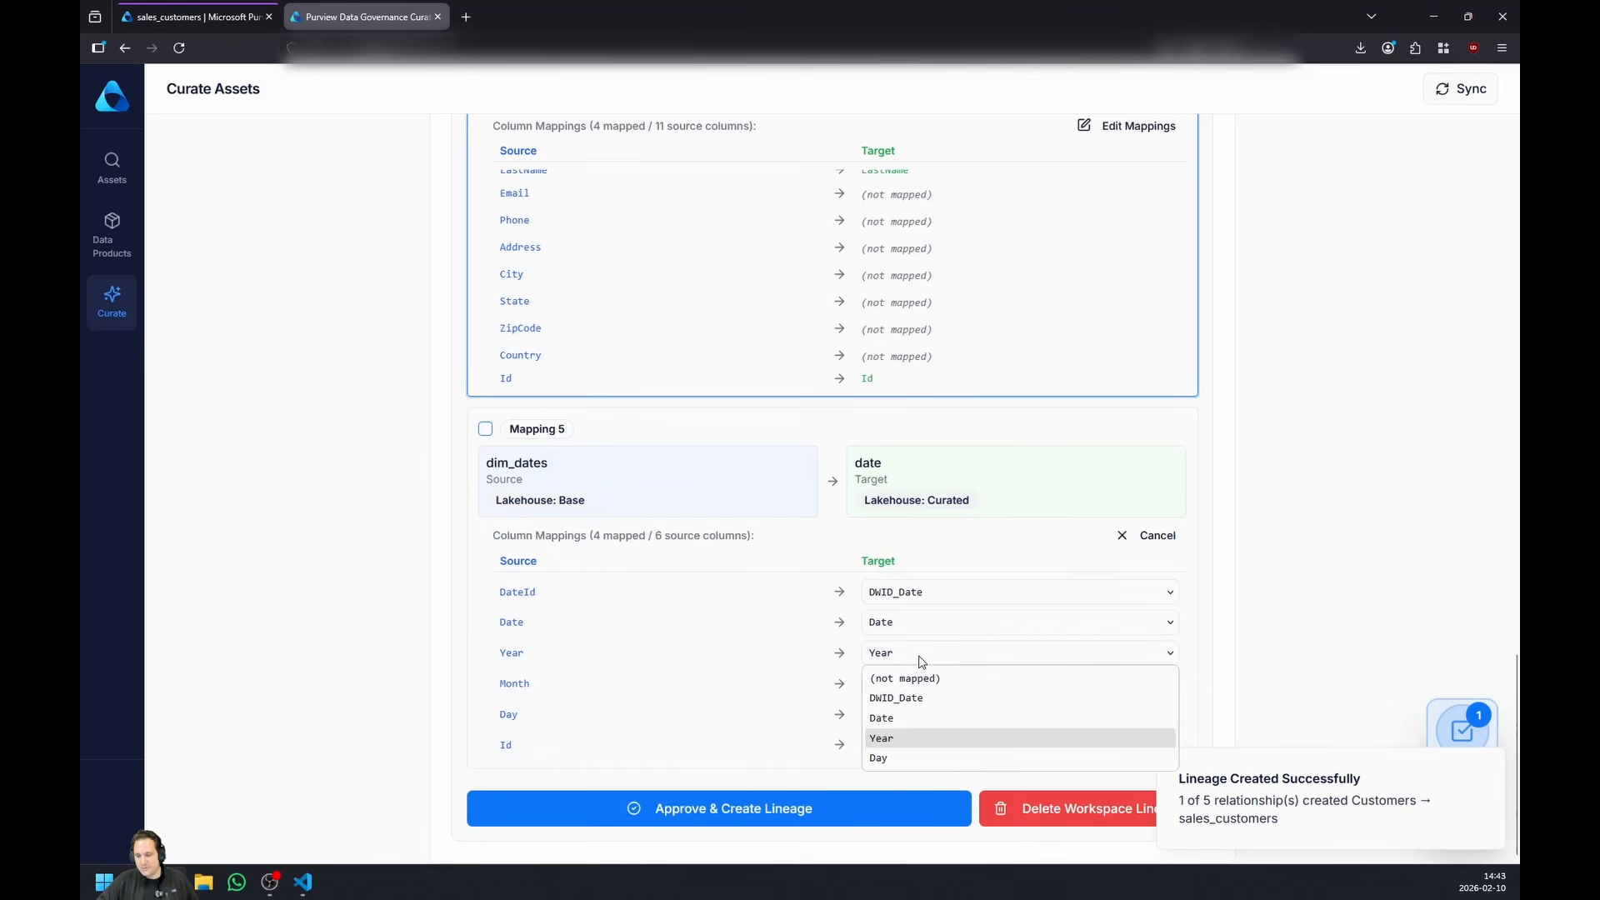
{"action": "left_click", "coordinate": [931, 717]}
{"action": "scroll", "coordinate": [1095, 648], "scroll_direction": "down", "scroll_amount": 1}
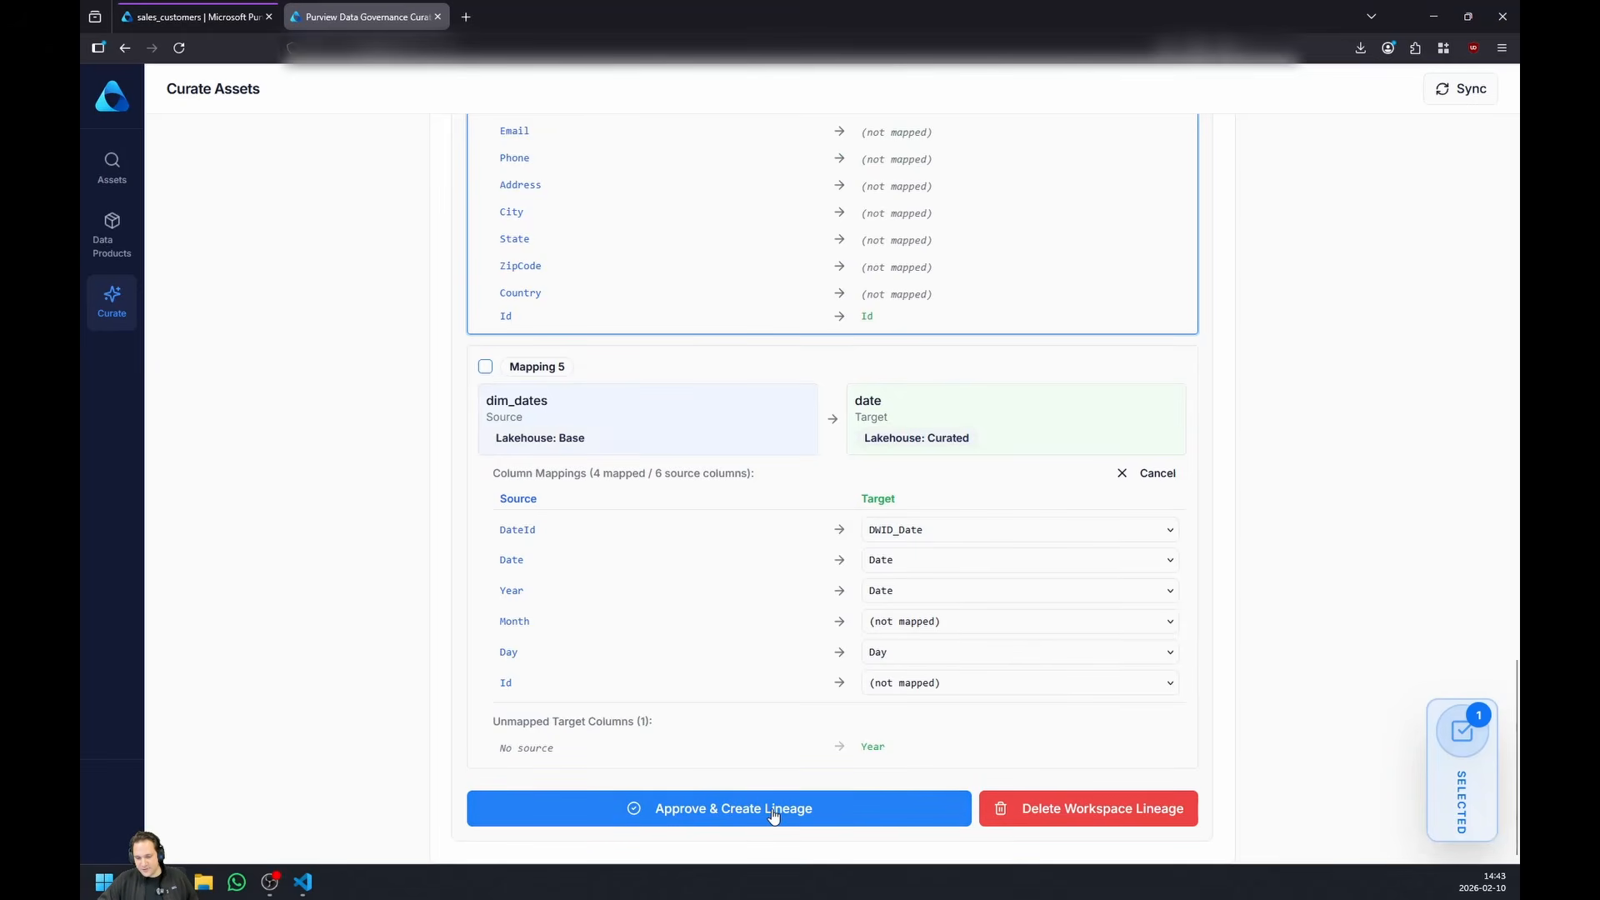
{"action": "scroll", "coordinate": [1022, 436], "scroll_direction": "up", "scroll_amount": 10}
{"action": "scroll", "coordinate": [1137, 467], "scroll_direction": "up", "scroll_amount": 8}
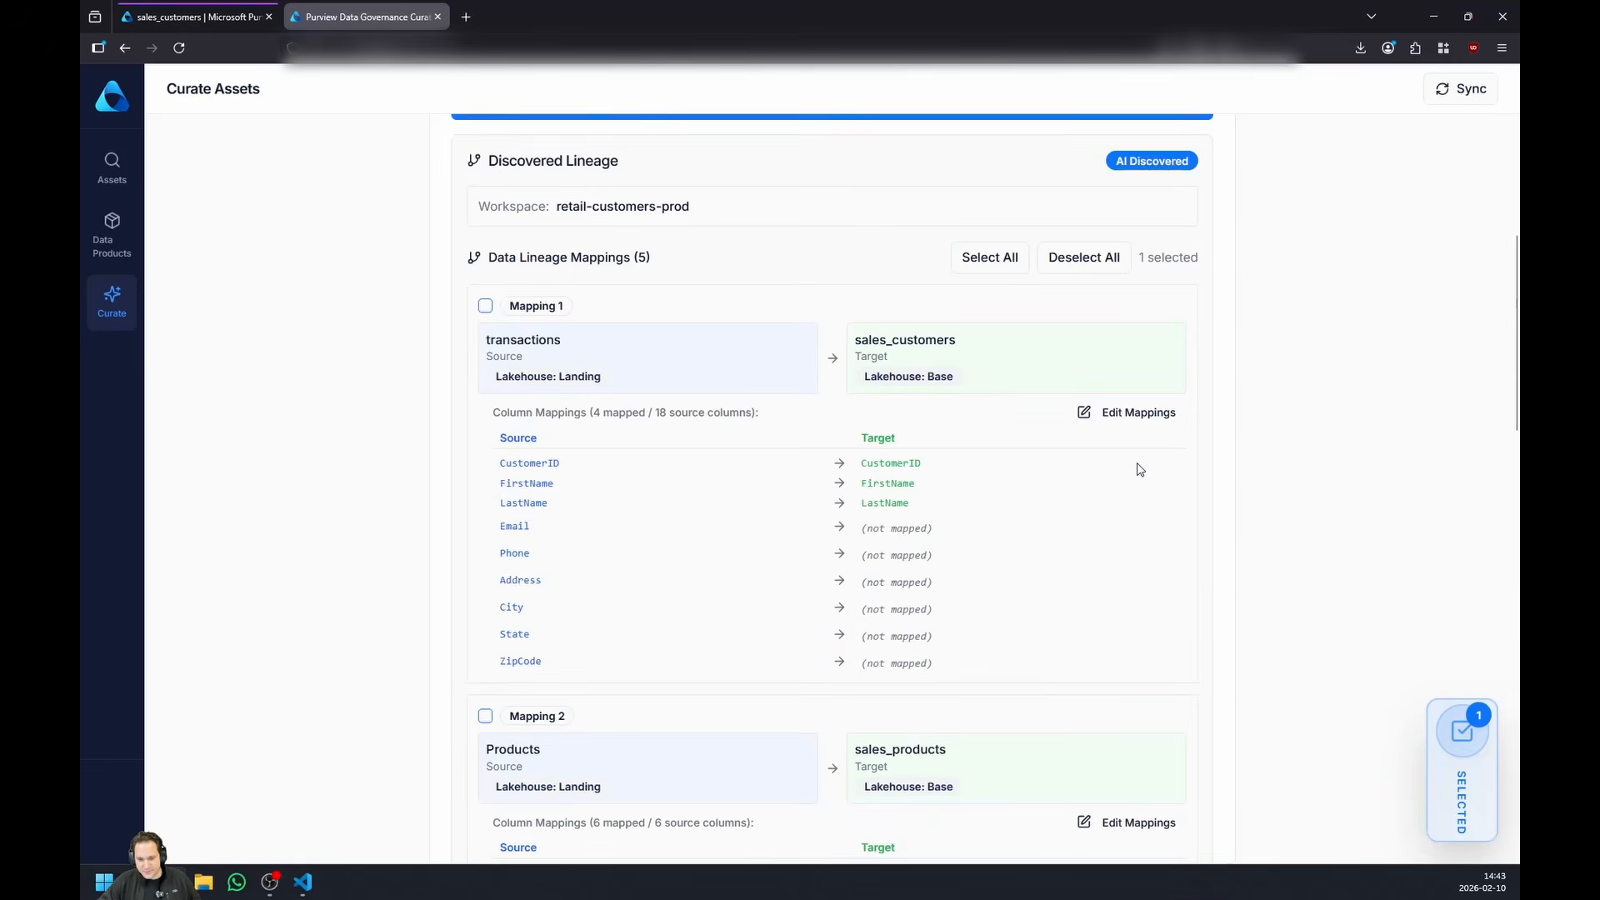
- Dry-run the business glossary sync and run the actual sync of governance domain terms to the Classic Business Glossary
{"action": "left_click", "coordinate": [1119, 246]}
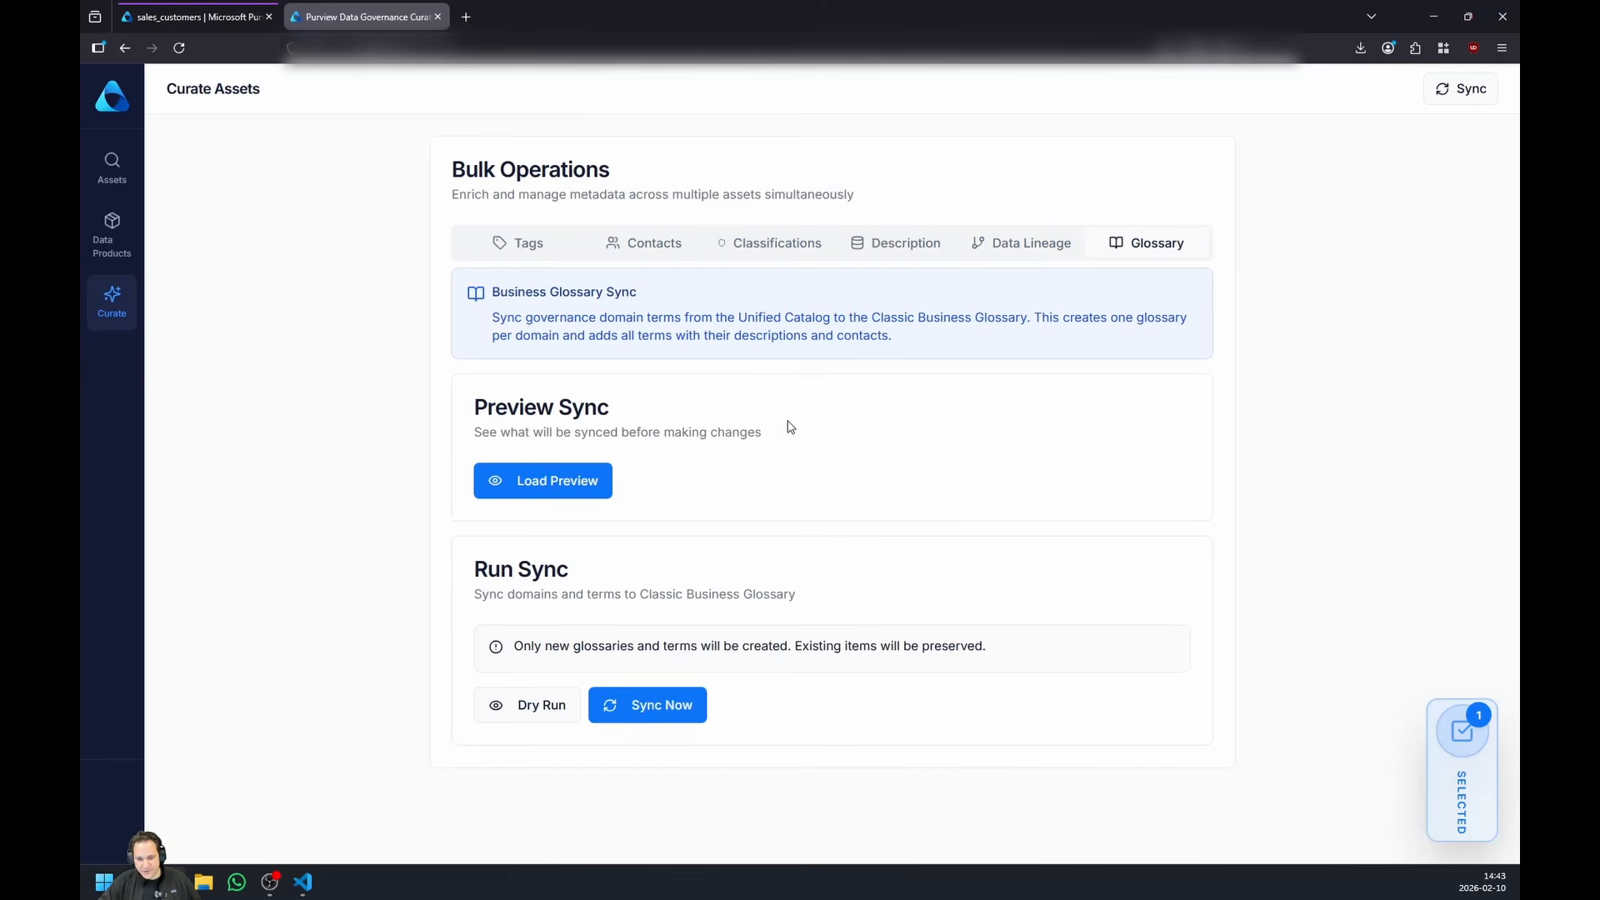
{"action": "left_click", "coordinate": [522, 709]}
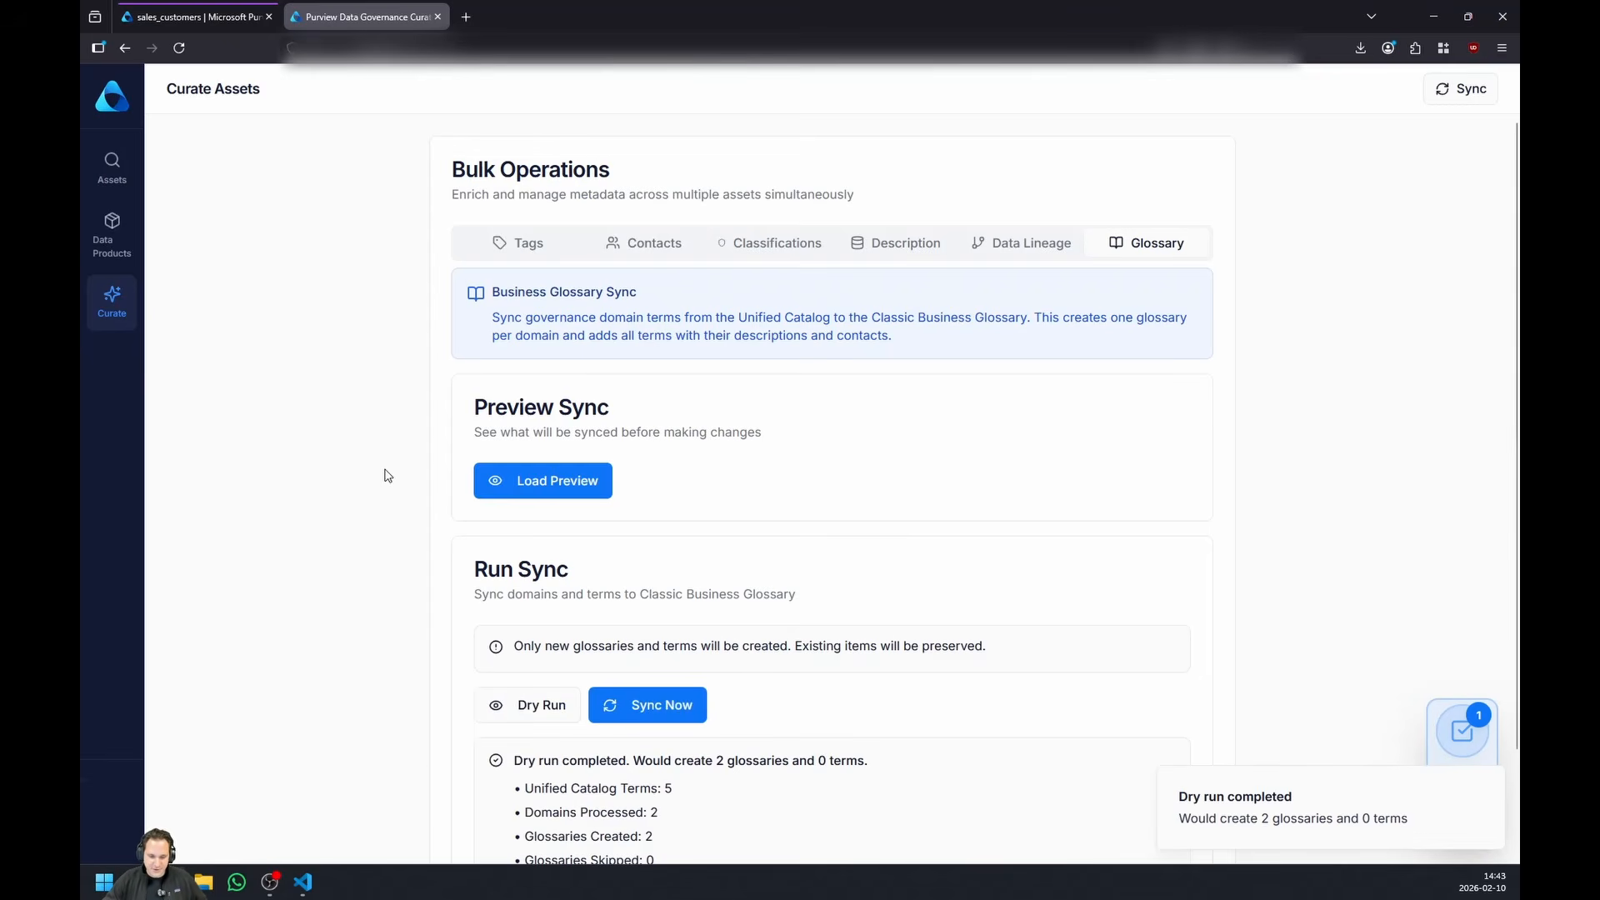
{"action": "scroll", "coordinate": [388, 475], "scroll_direction": "down", "scroll_amount": 2}
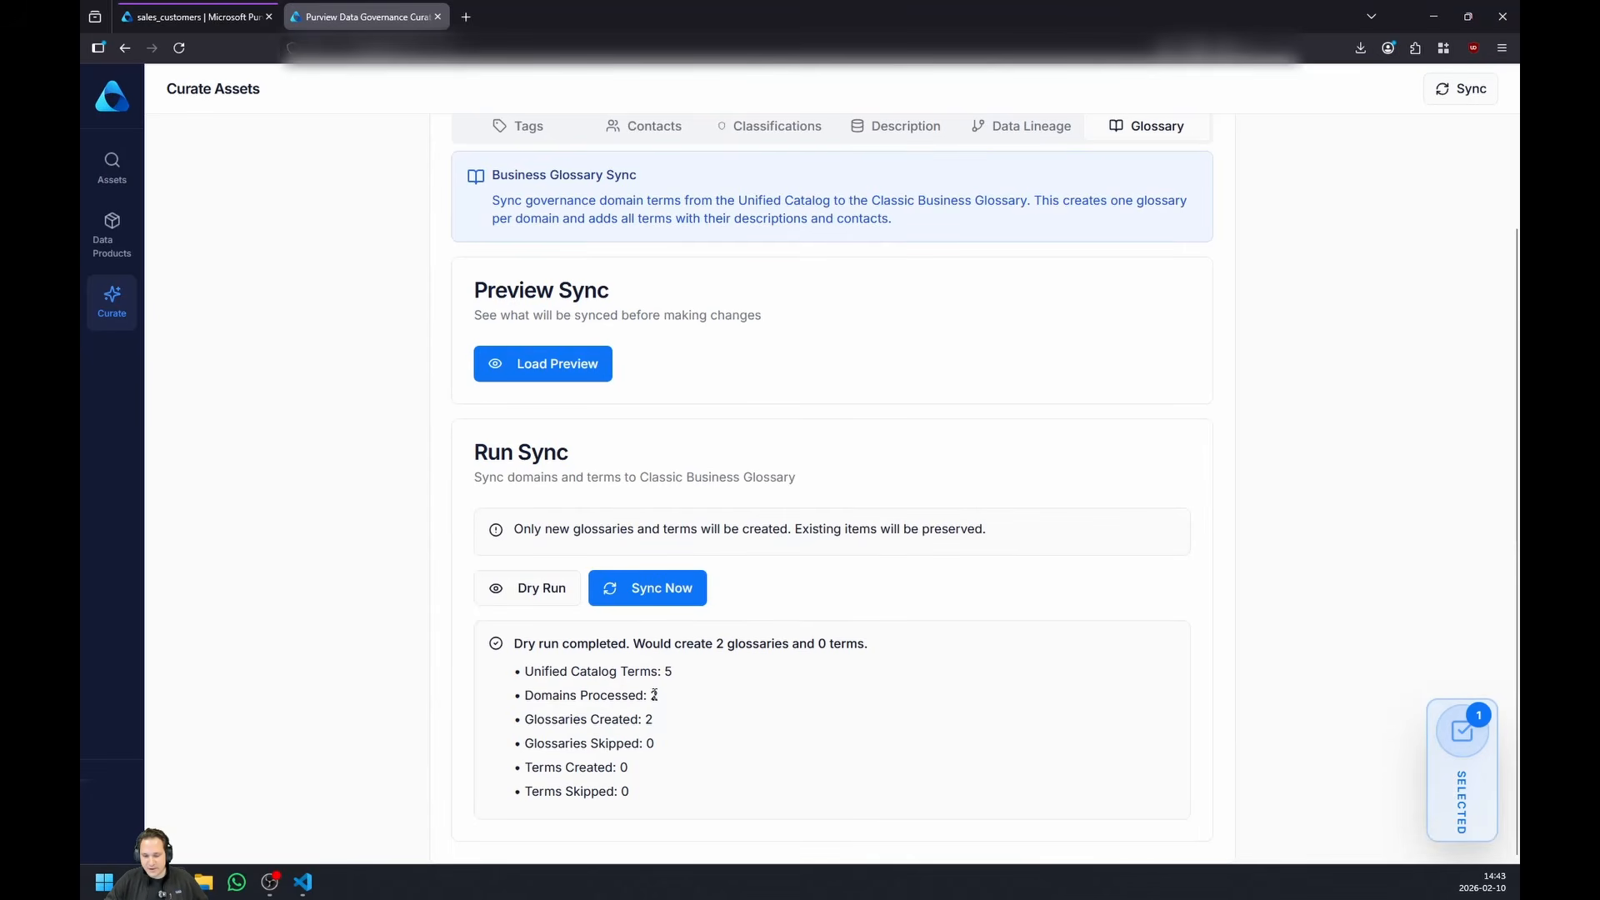
{"action": "left_click", "coordinate": [646, 589]}
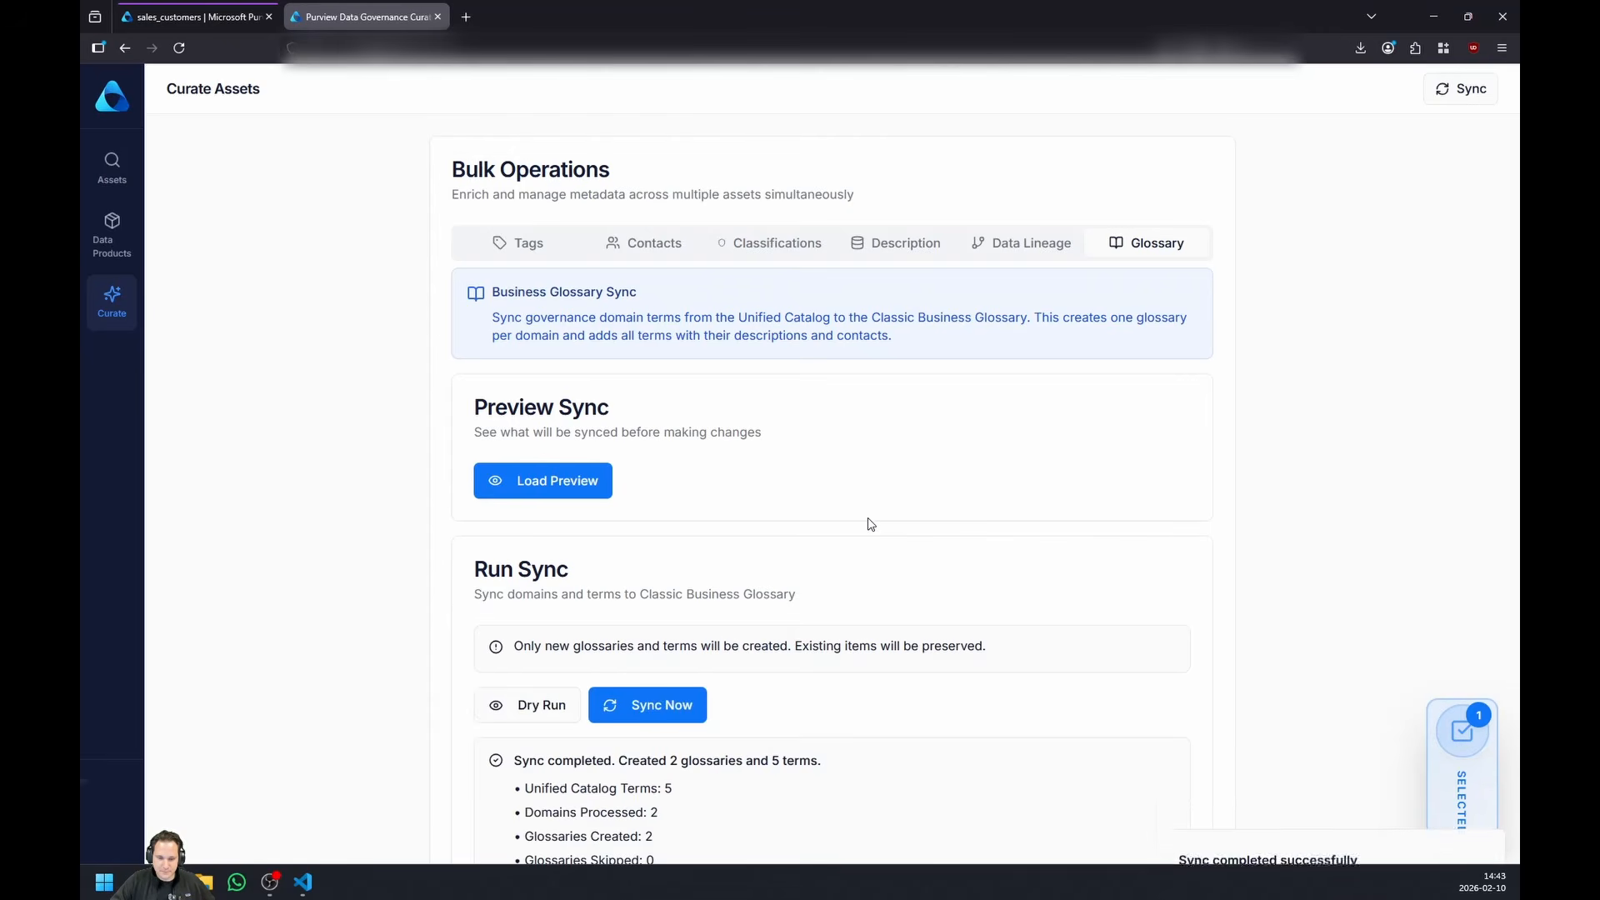
{"action": "scroll", "coordinate": [871, 515], "scroll_direction": "down", "scroll_amount": 2}
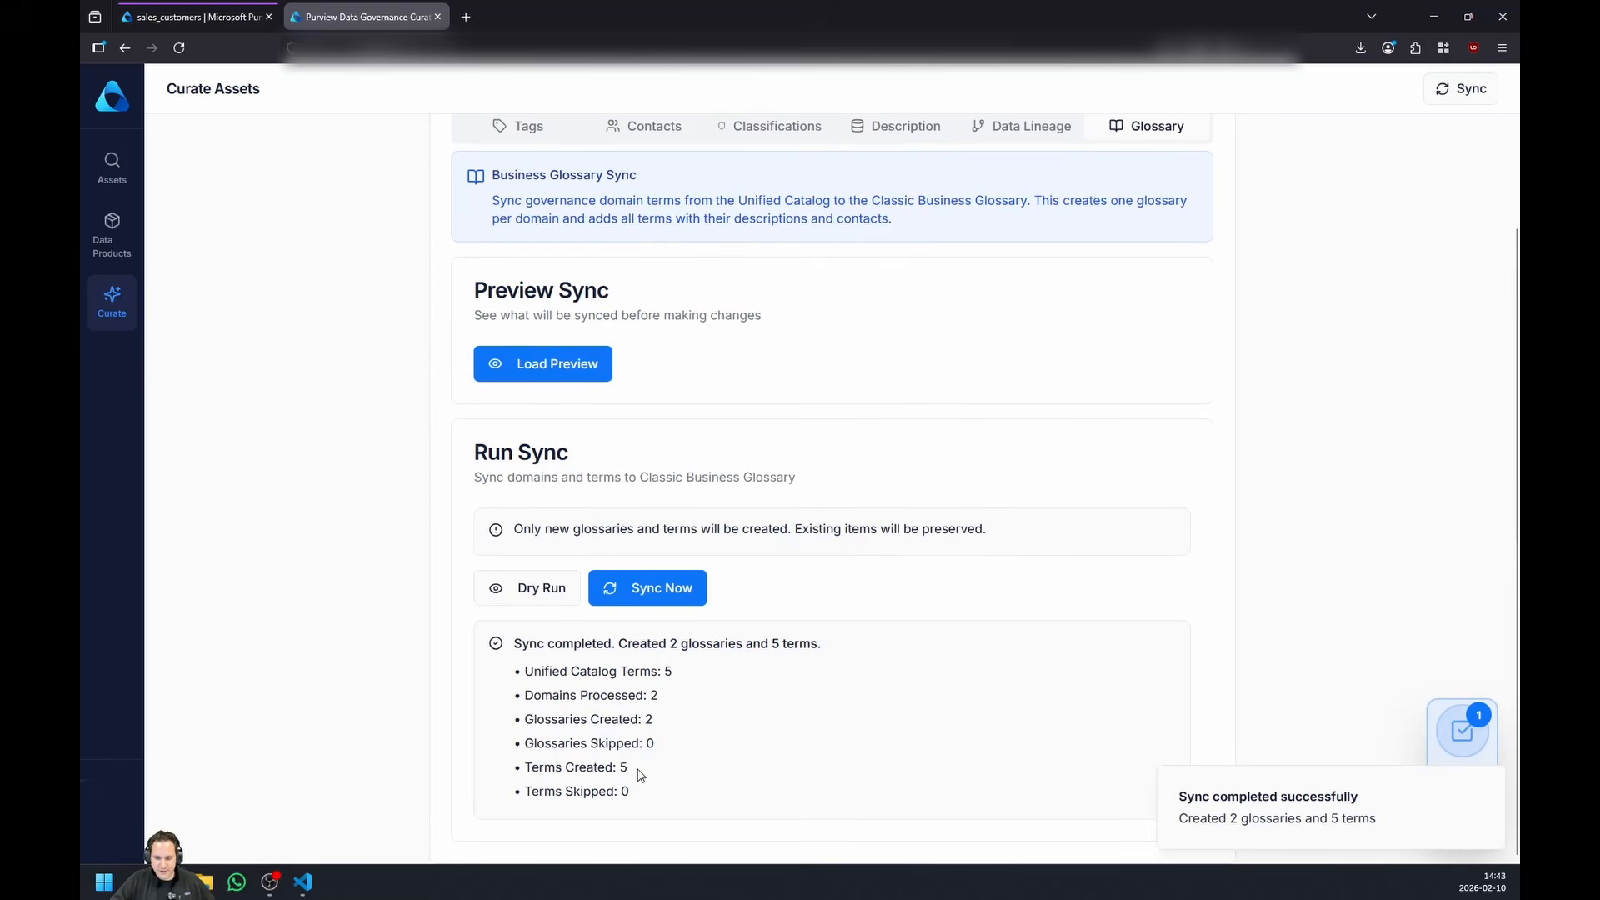
- Switch to Microsoft Purview, reload the sales_customers asset and read through its full asset description
{"action": "left_click", "coordinate": [180, 19]}
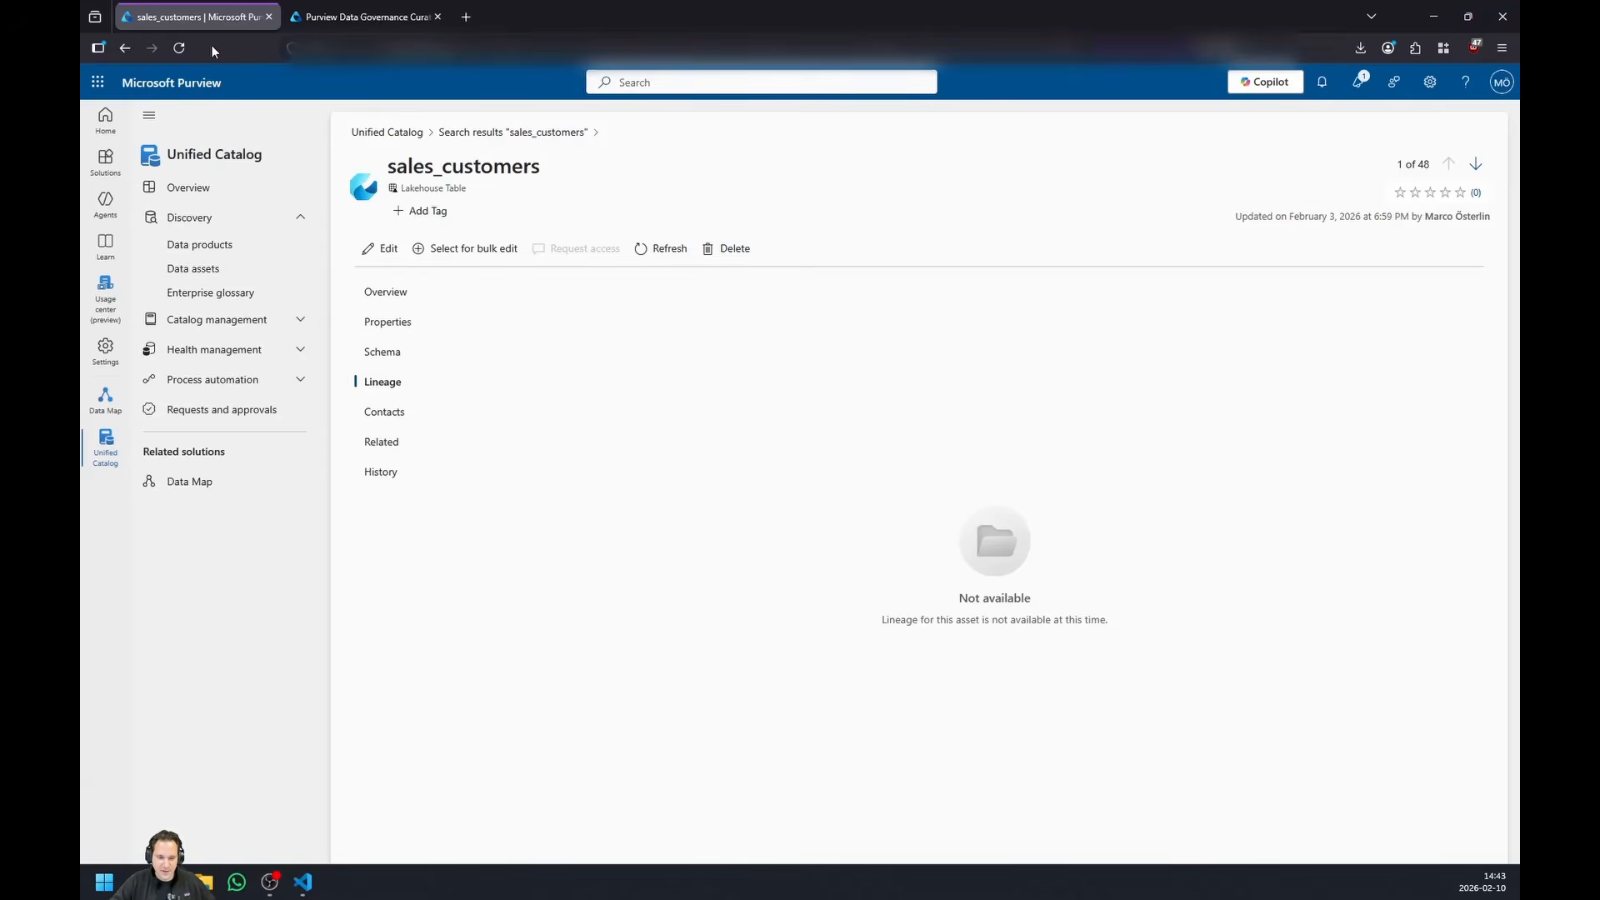
{"action": "left_click", "coordinate": [178, 48]}
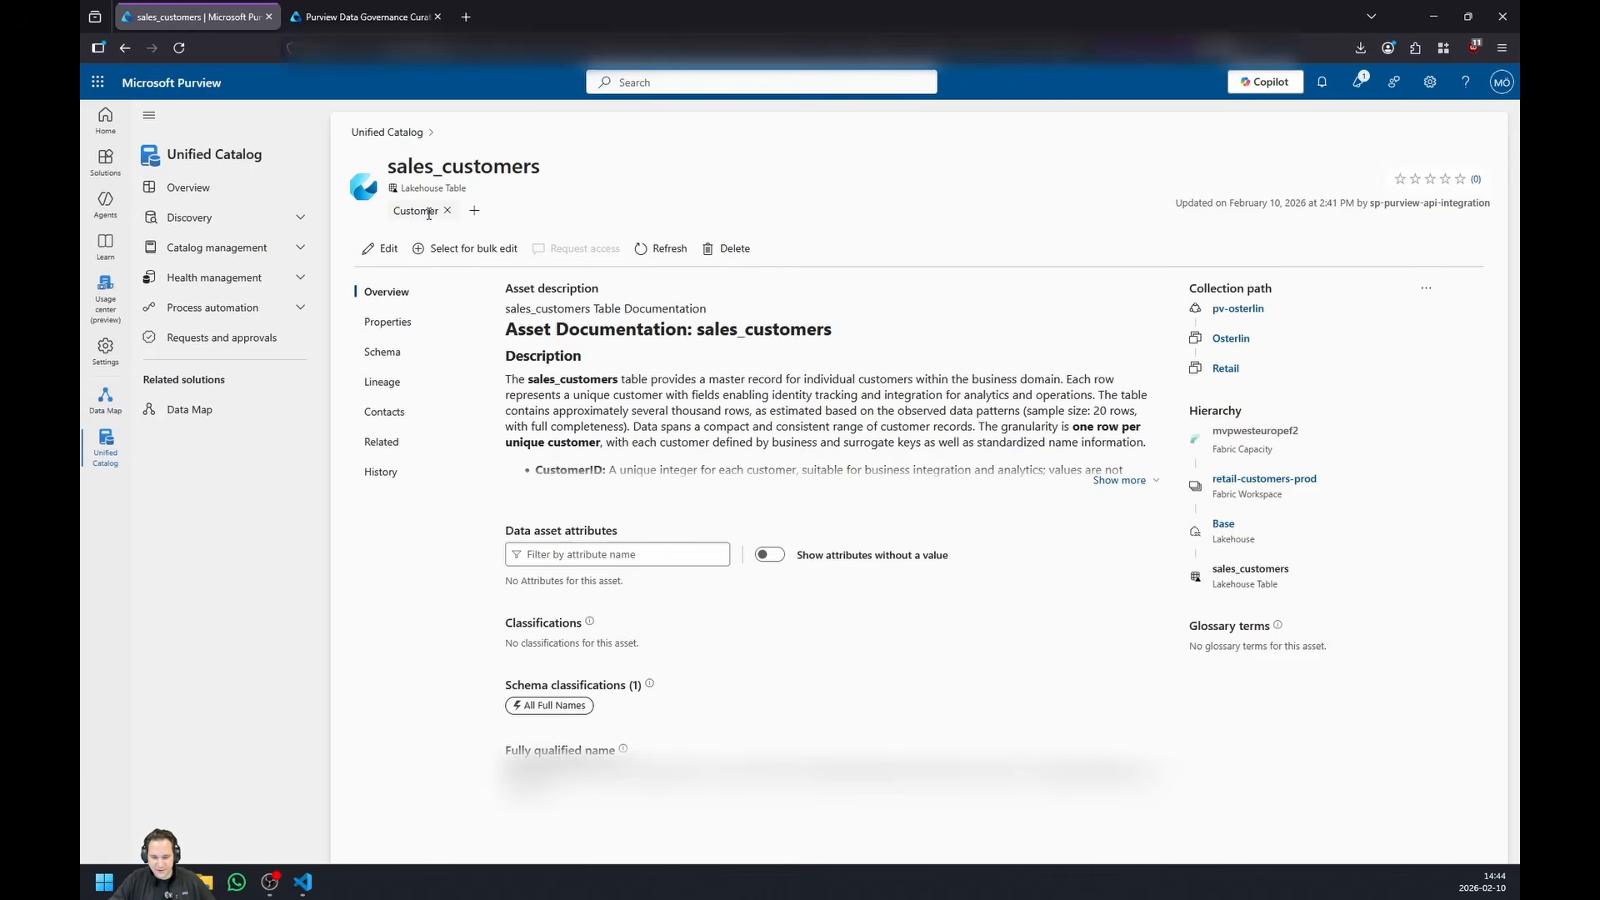
{"action": "left_click", "coordinate": [1125, 480]}
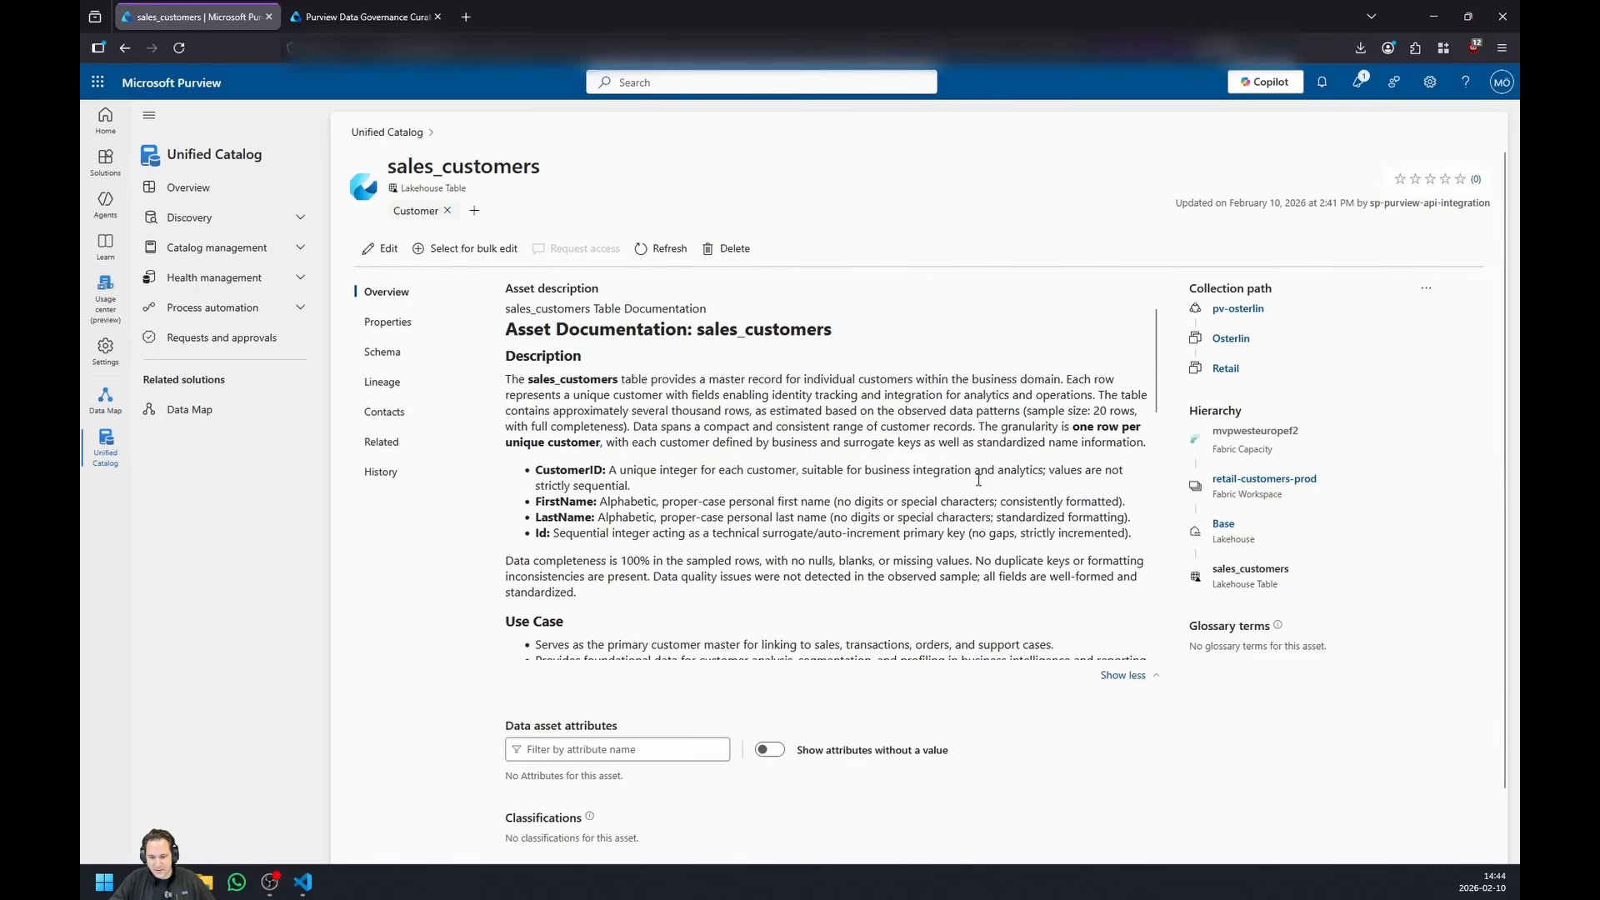
{"action": "scroll", "coordinate": [970, 470], "scroll_direction": "down", "scroll_amount": 8}
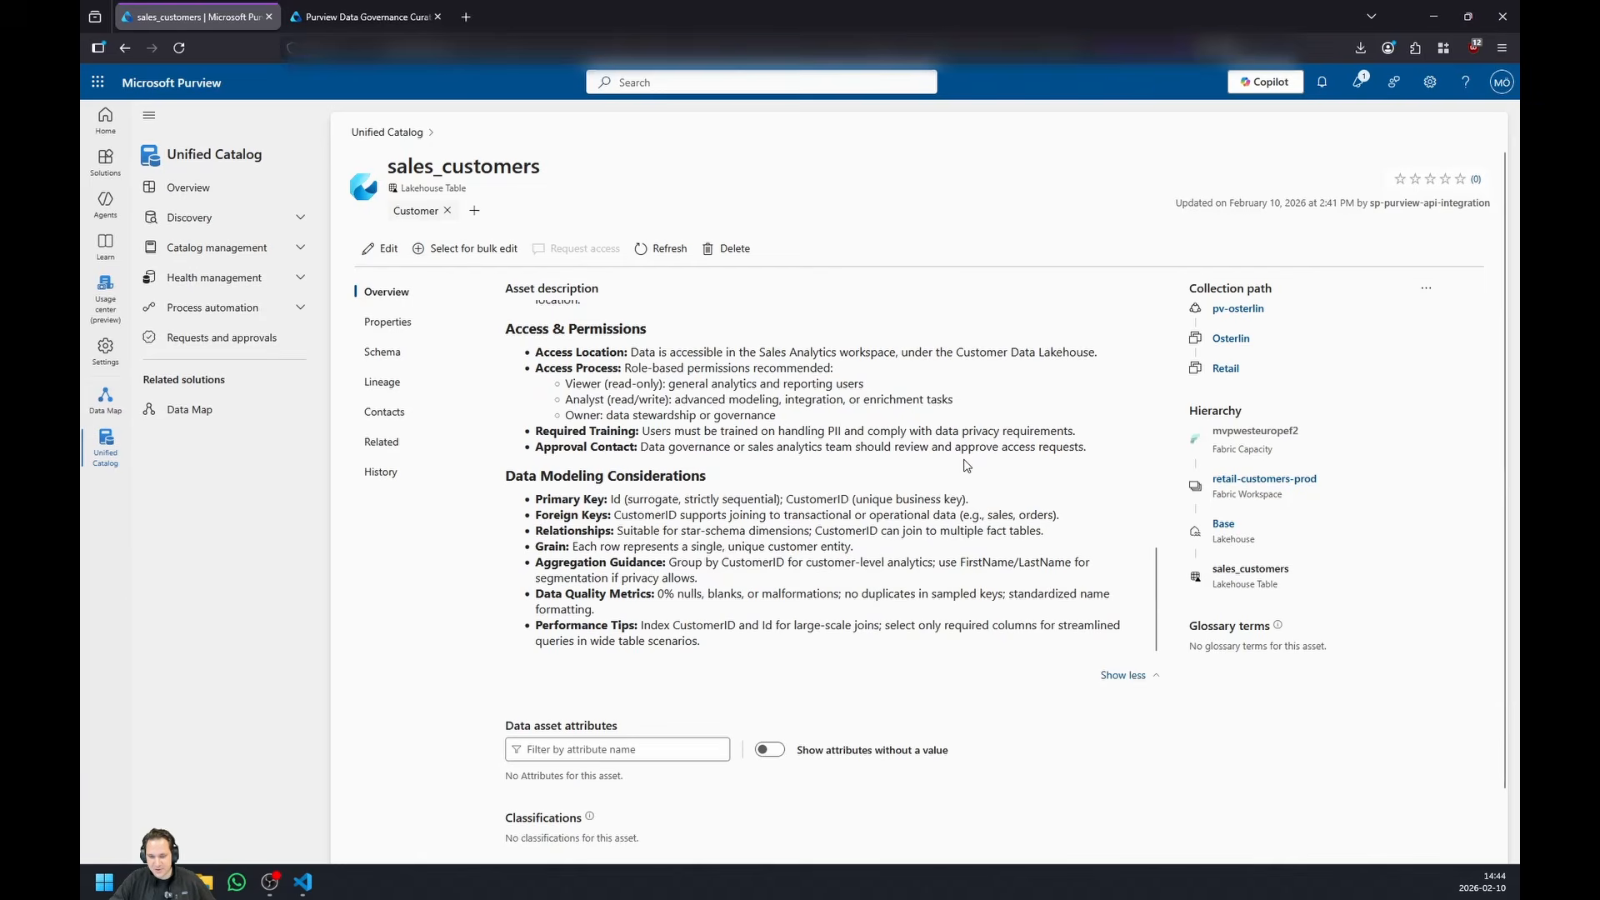
{"action": "scroll", "coordinate": [967, 465], "scroll_direction": "up", "scroll_amount": 8}
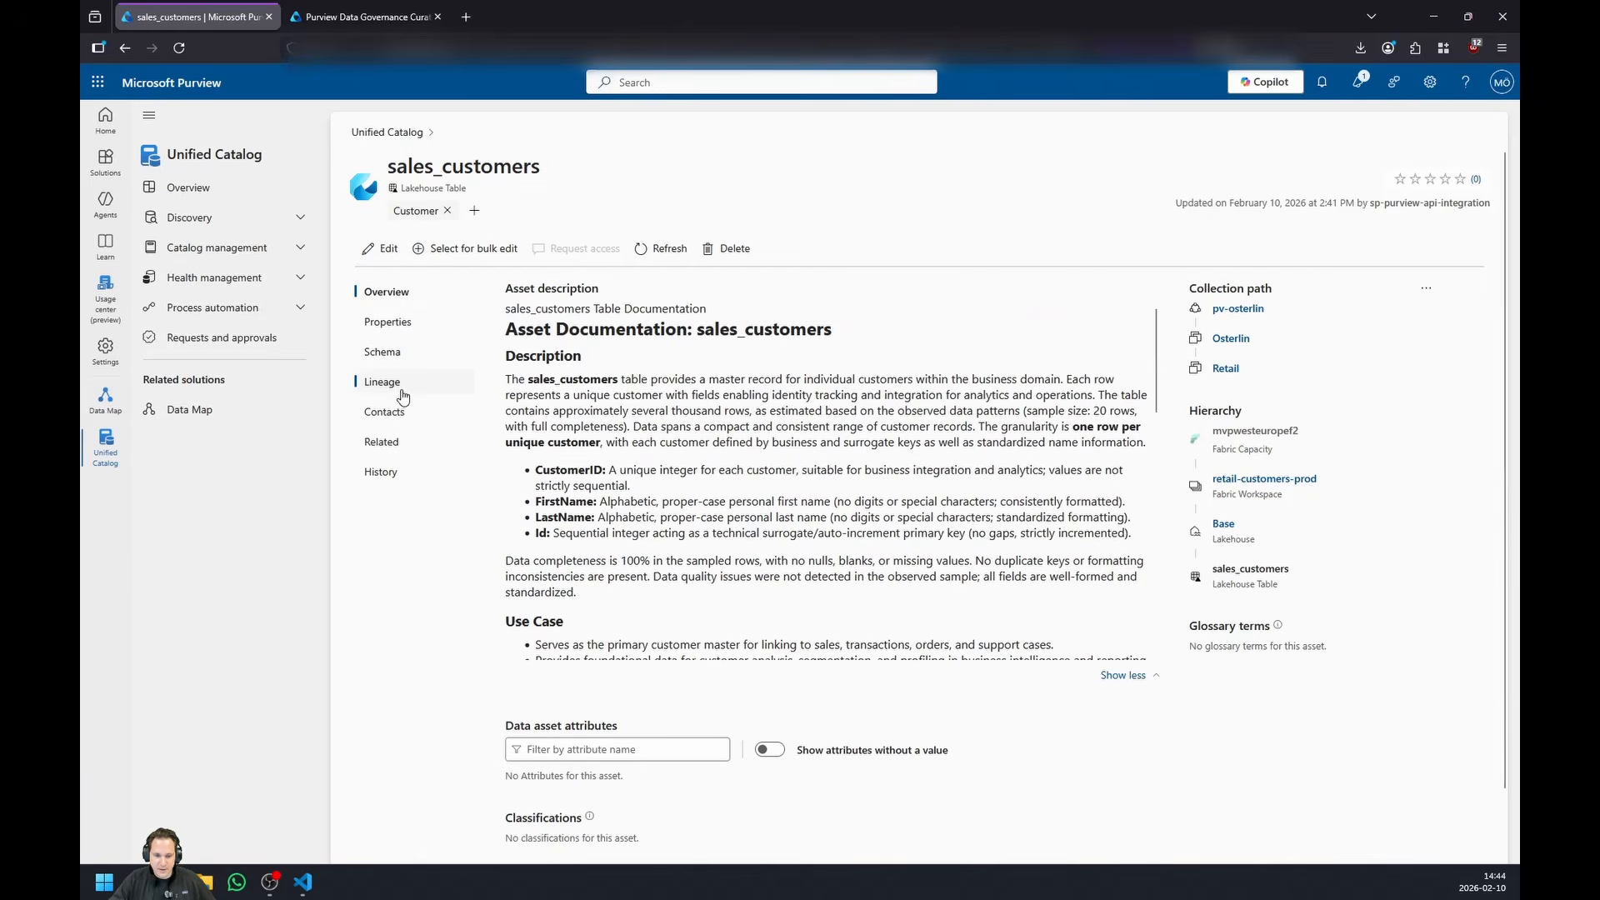
- Check the column classifications in the sales_customers schema and the asset's experts and owners
{"action": "left_click", "coordinate": [399, 355]}
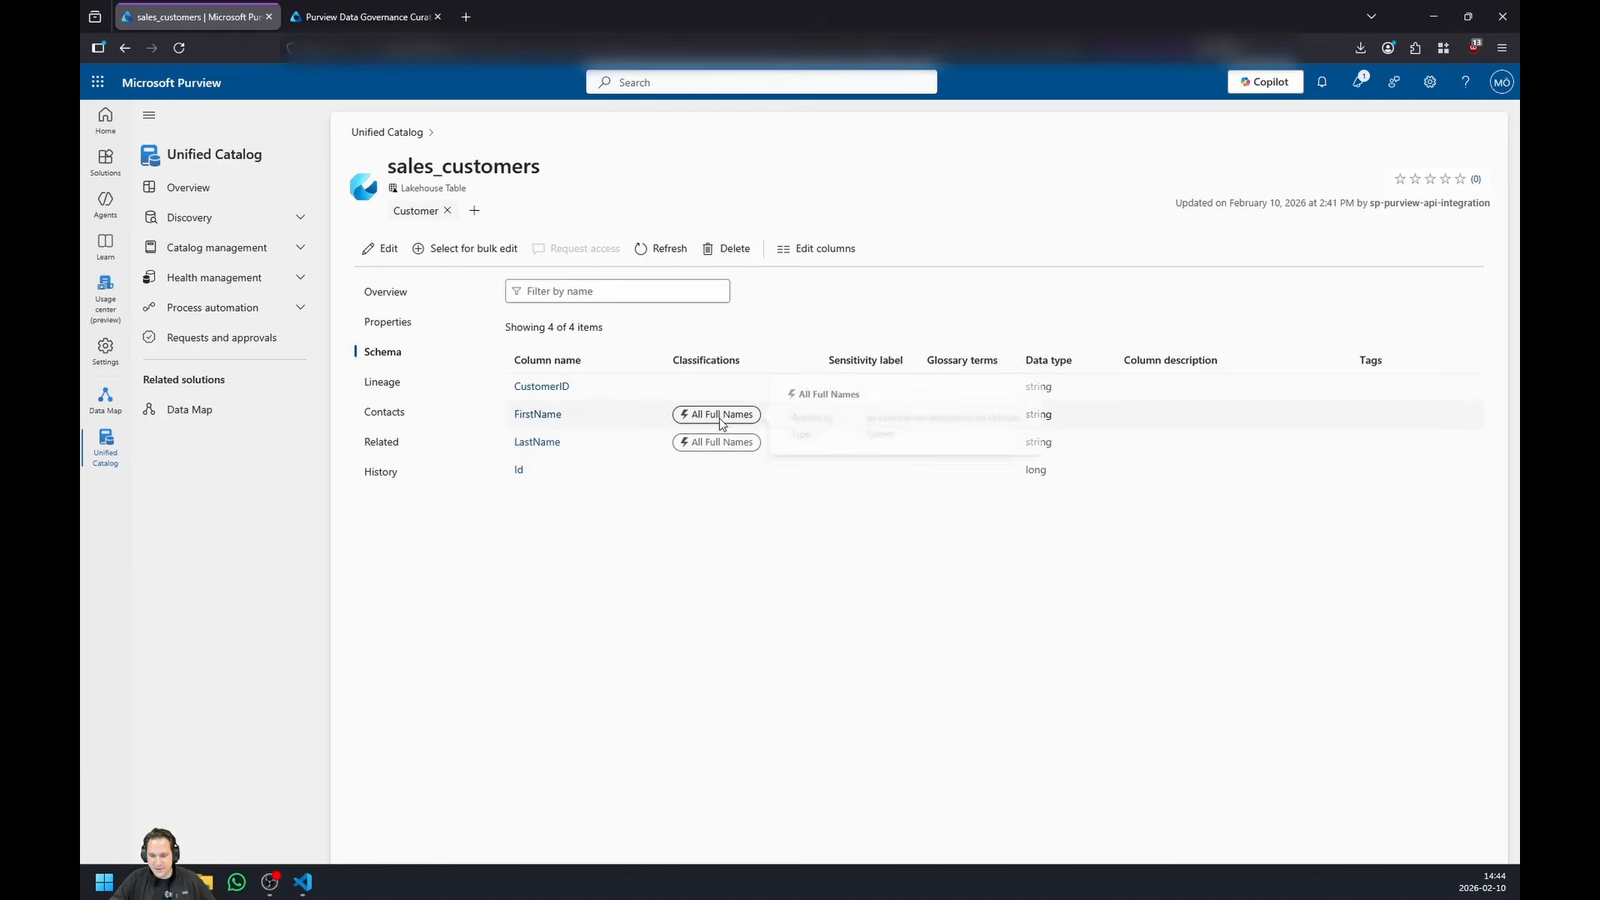
{"action": "mouse_move", "coordinate": [719, 414]}
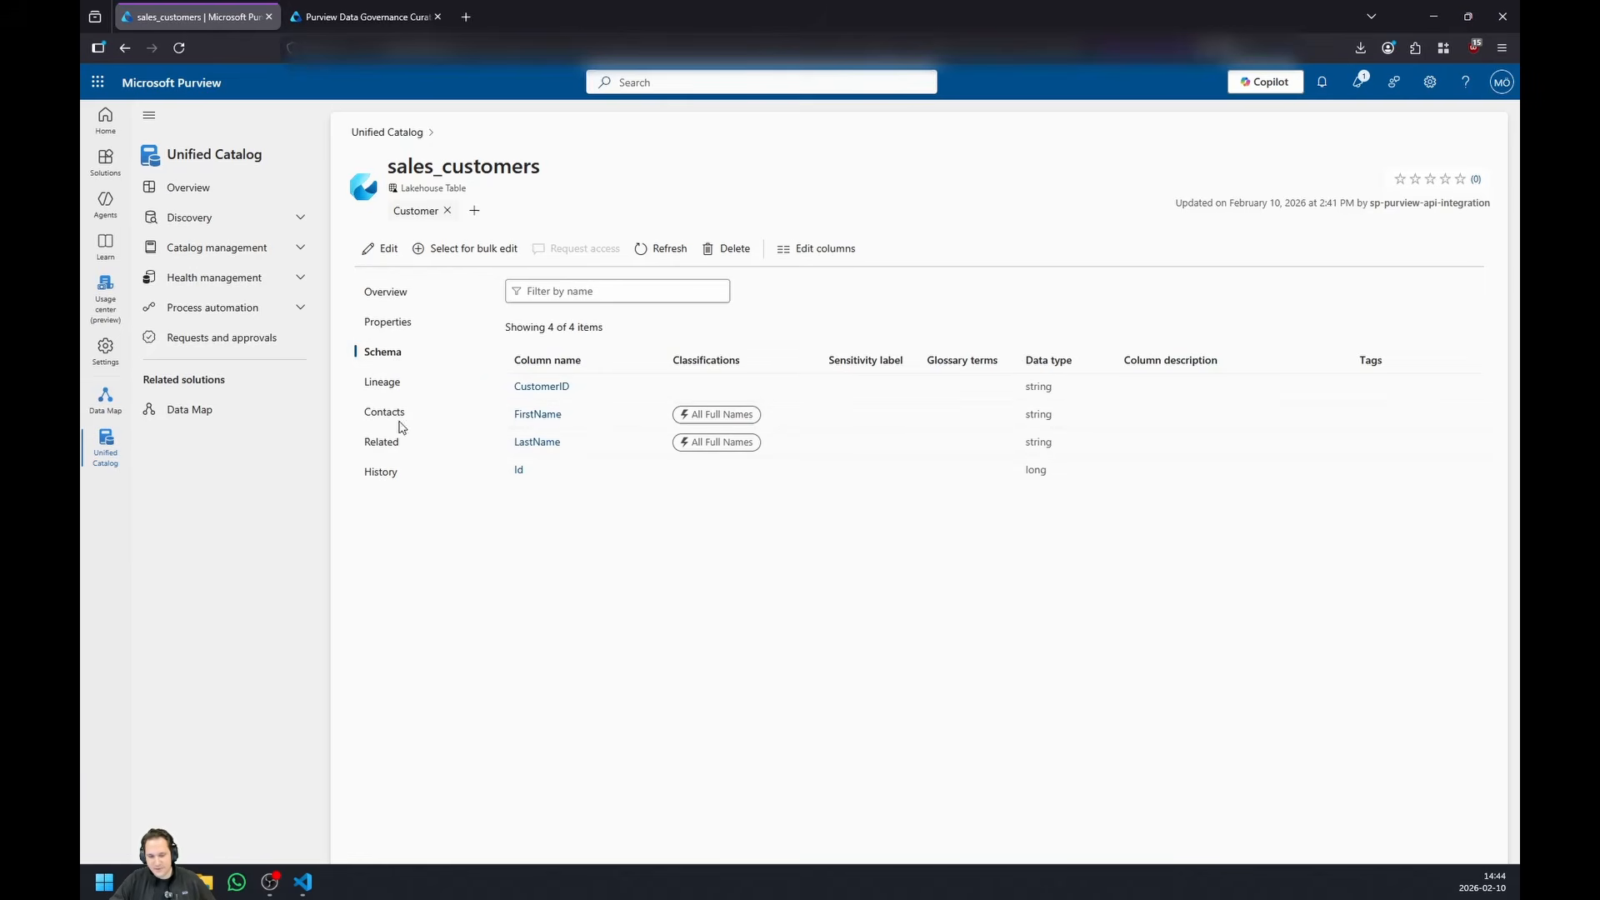
{"action": "left_click", "coordinate": [425, 410]}
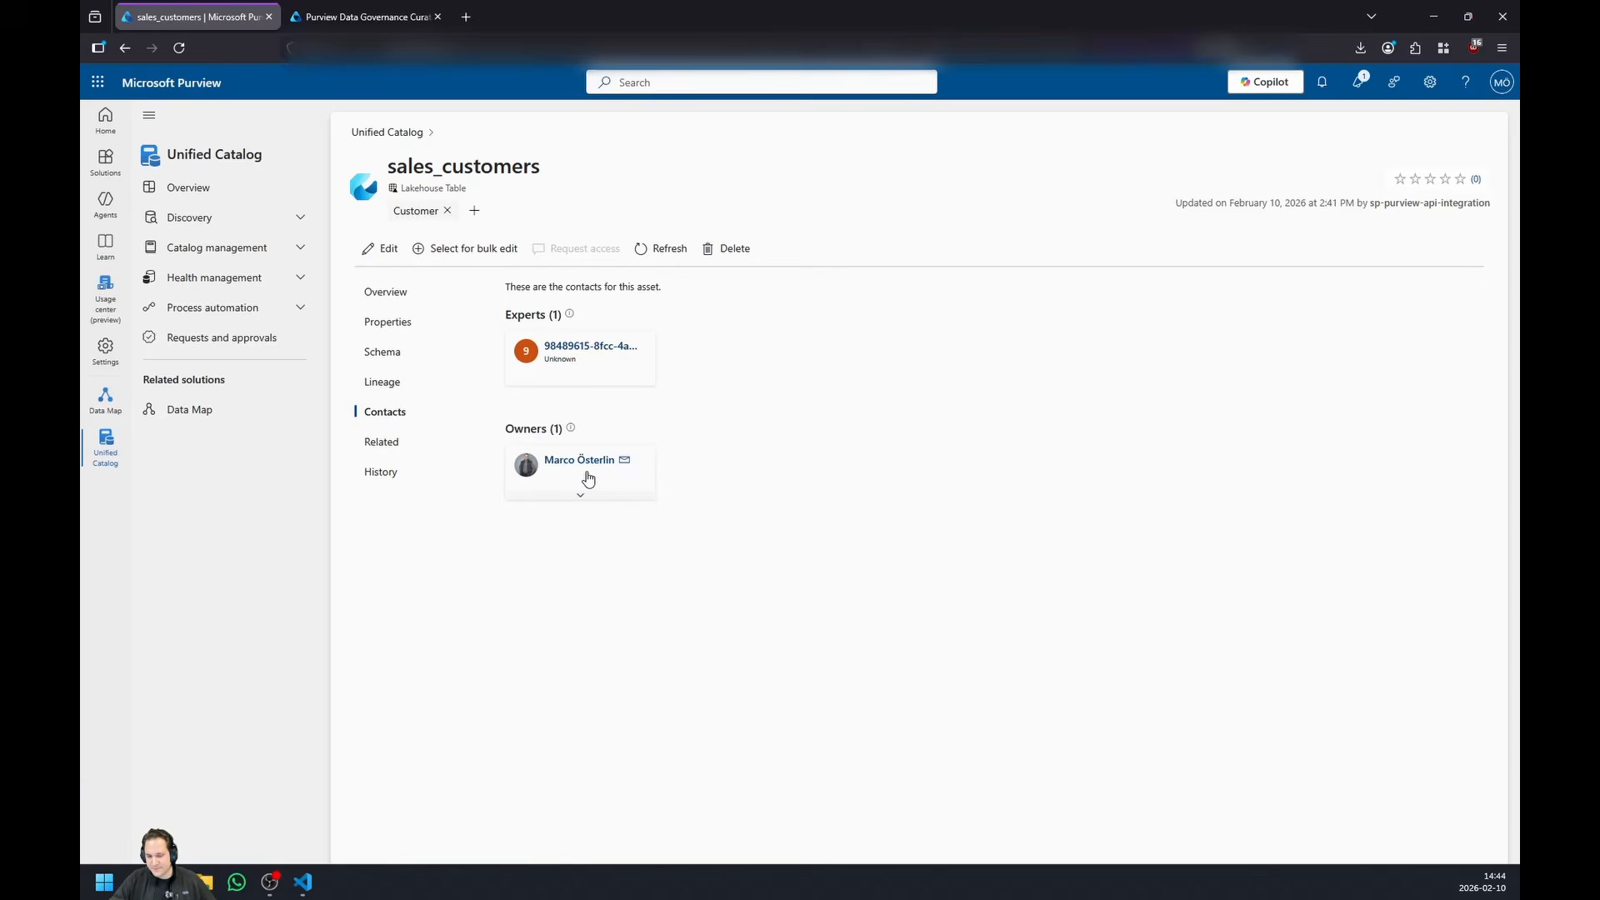
{"action": "left_click", "coordinate": [414, 299]}
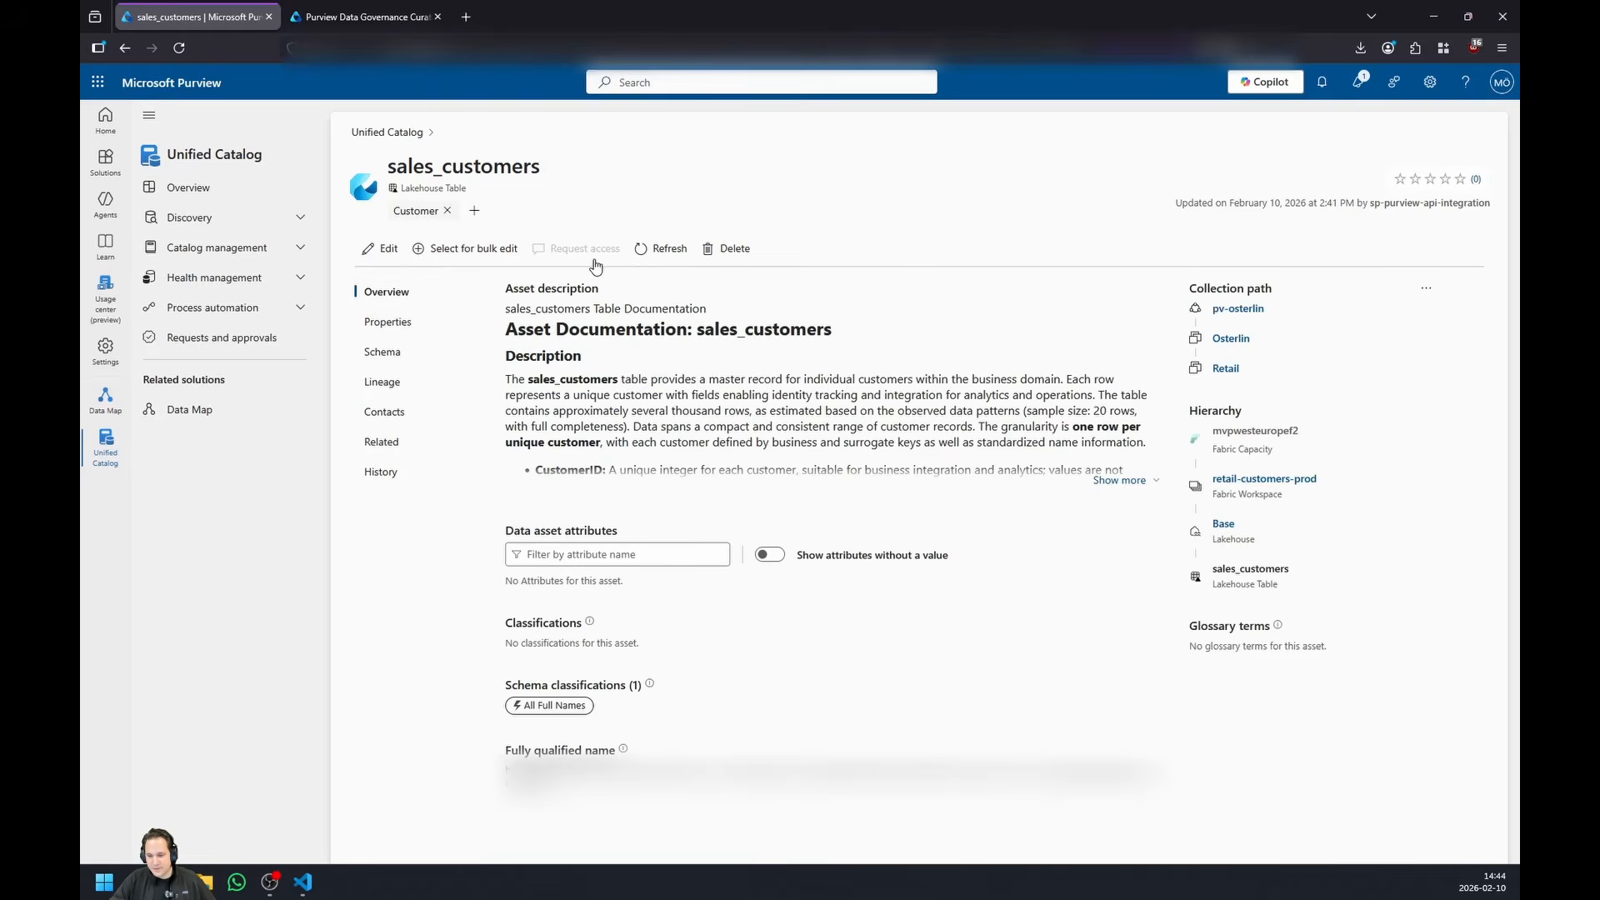
- View the sales_customers lineage with all columns selected and open the lineage for editing
{"action": "left_click", "coordinate": [428, 381]}
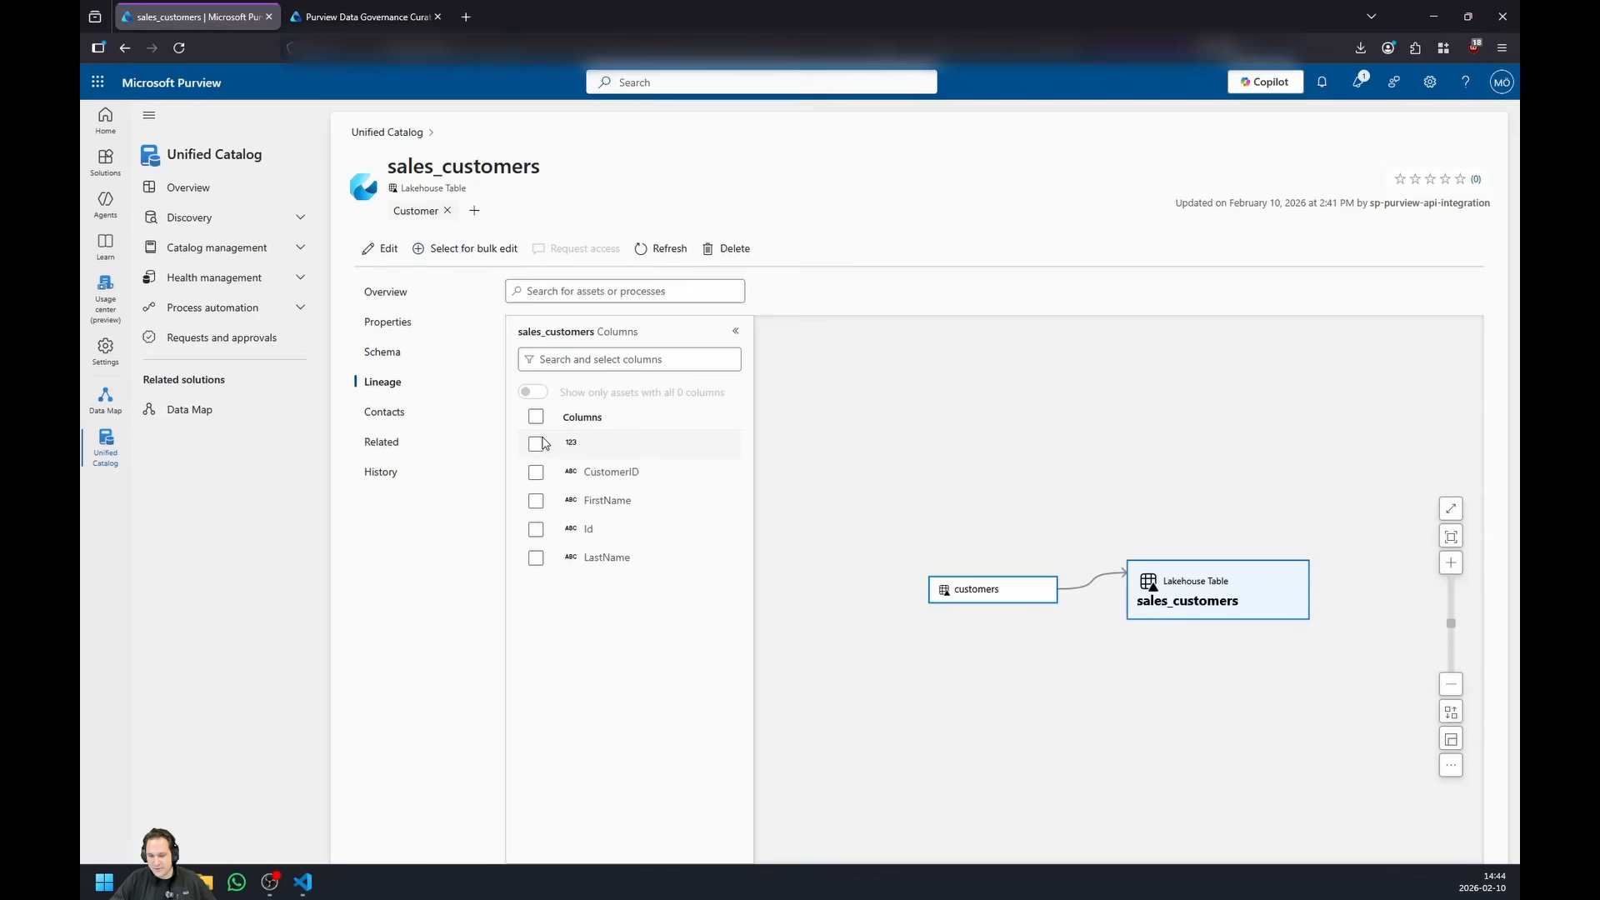
{"action": "left_click", "coordinate": [536, 417]}
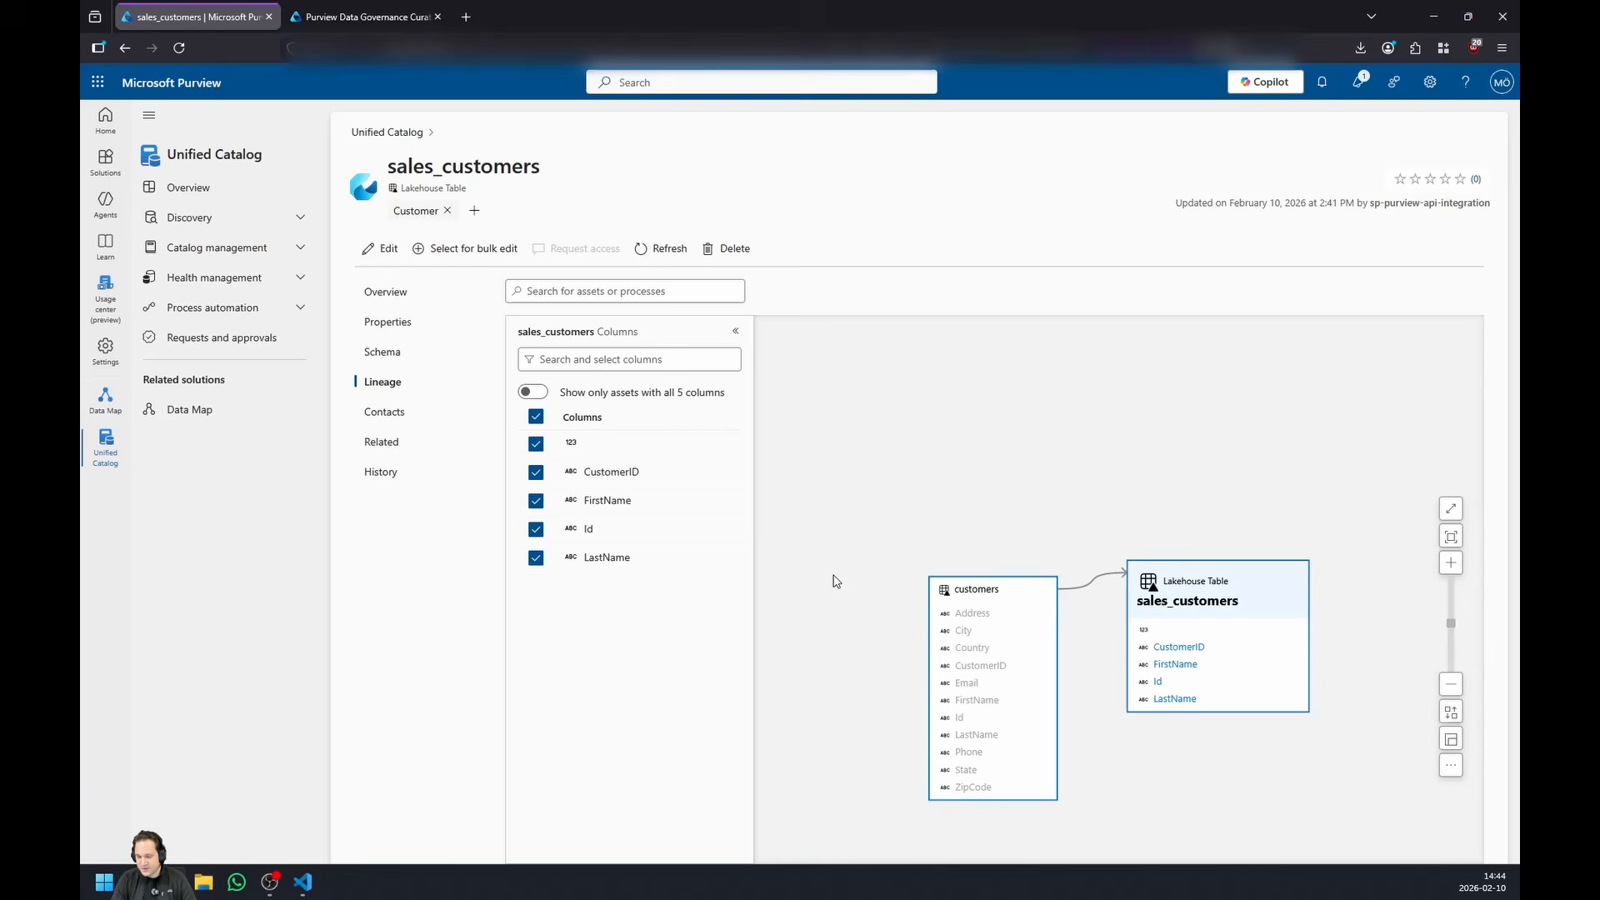
{"action": "left_click", "coordinate": [379, 249]}
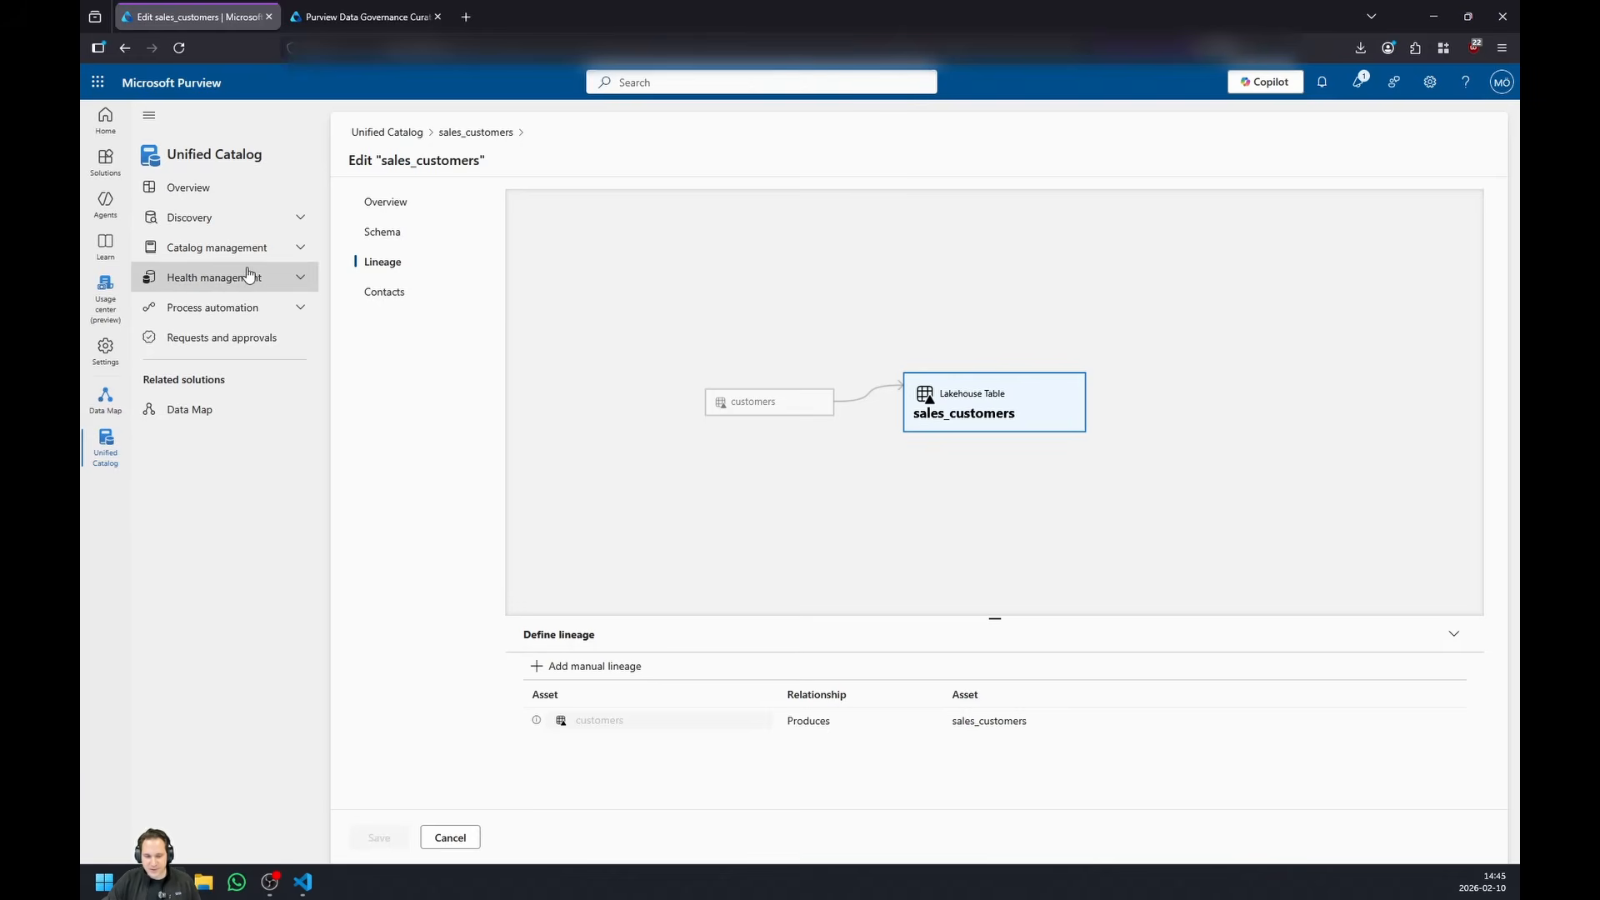
- Inspect the Pharmaceutical and Retail glossaries among the classic types and open the enterprise glossary's terms
{"action": "left_click", "coordinate": [287, 251]}
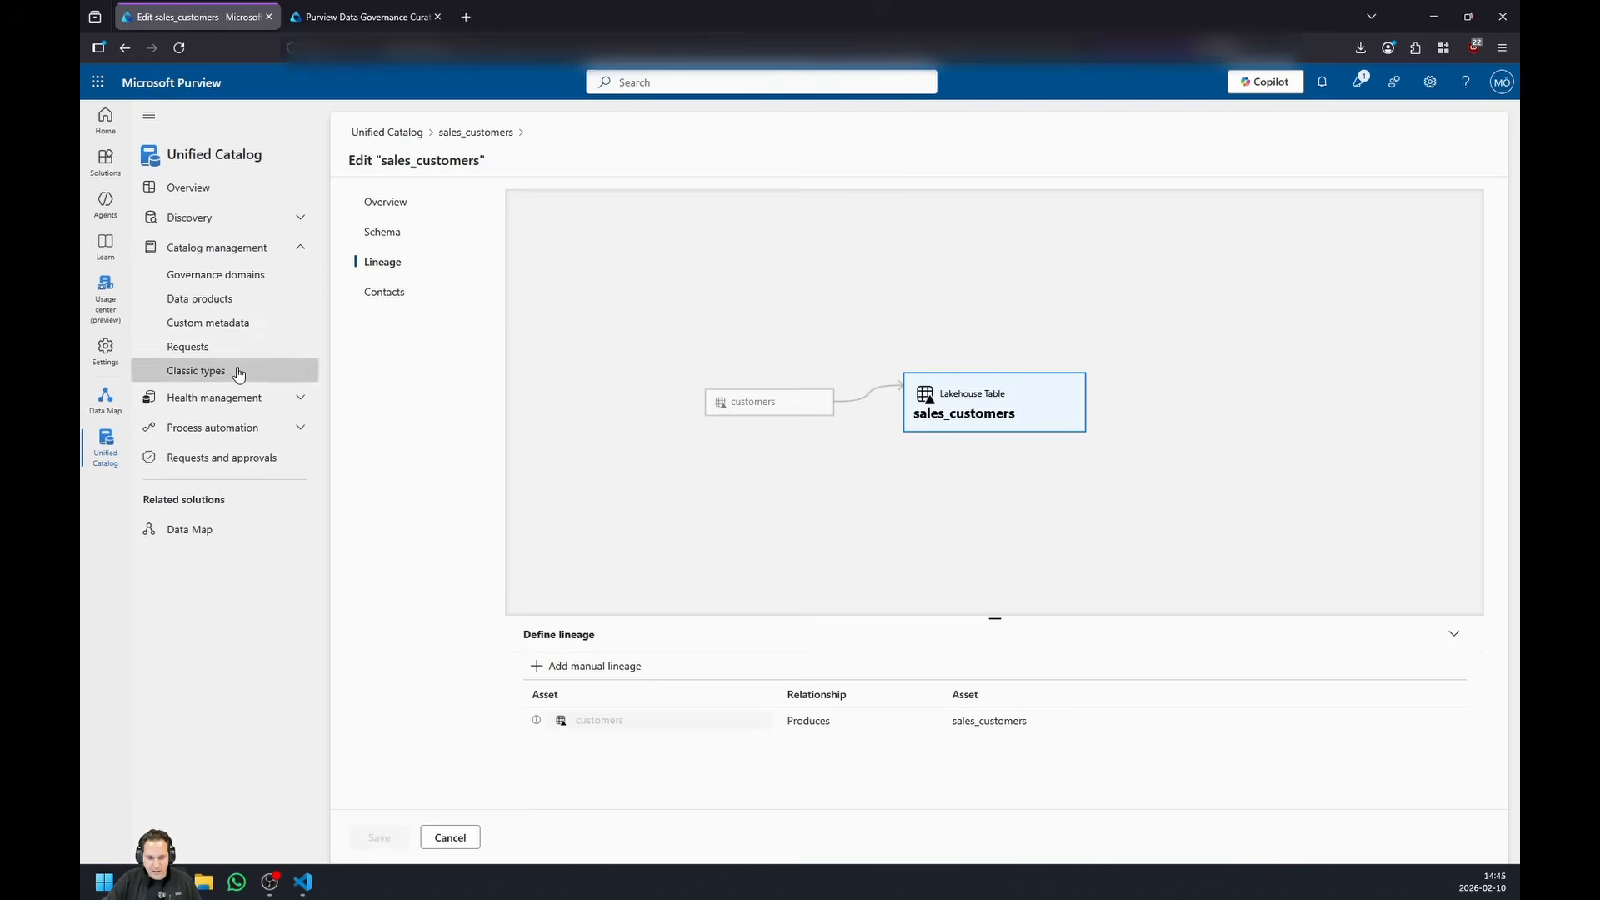
{"action": "left_click", "coordinate": [240, 370]}
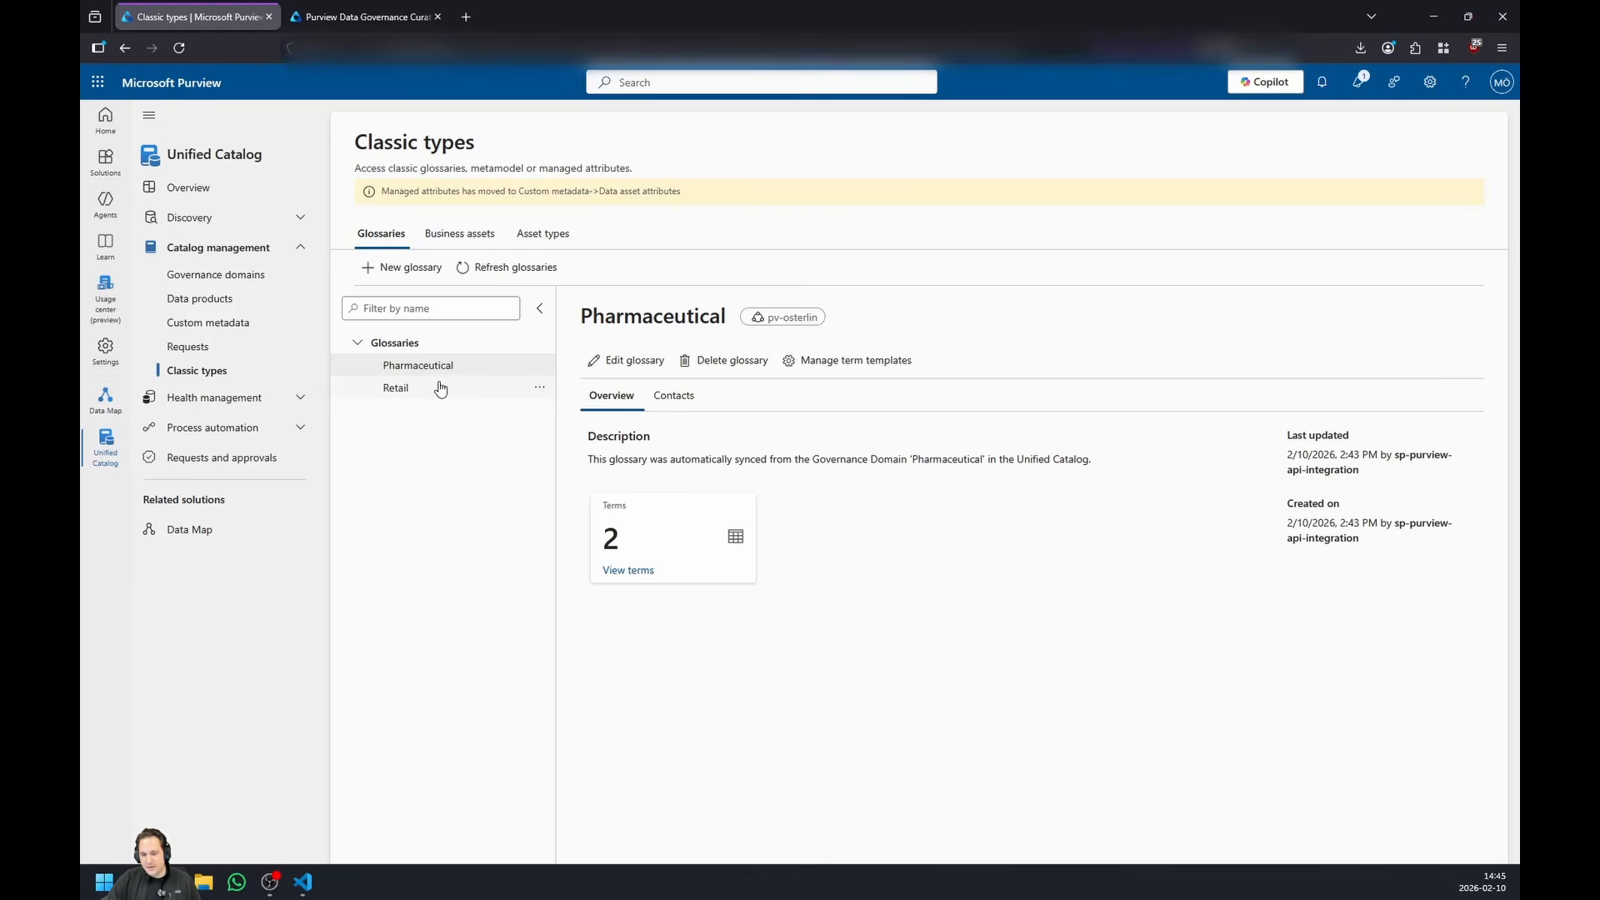
{"action": "left_click", "coordinate": [438, 389]}
{"action": "left_click_drag", "start_coordinate": [625, 548], "coordinate": [563, 518]}
{"action": "left_click", "coordinate": [561, 519]}
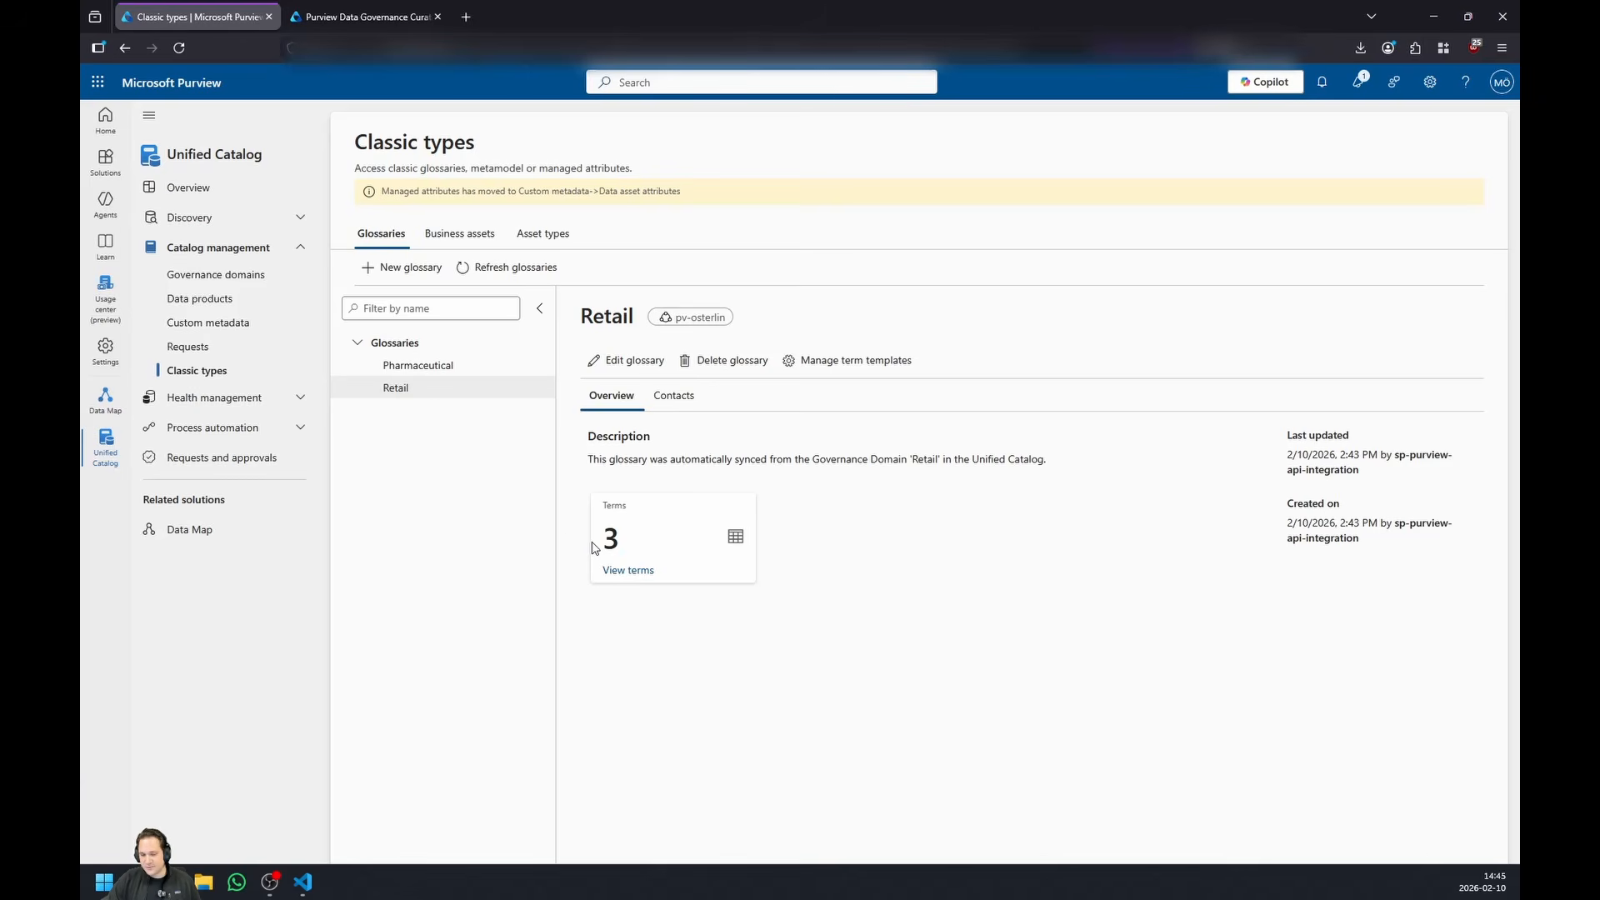
{"action": "left_click", "coordinate": [240, 217]}
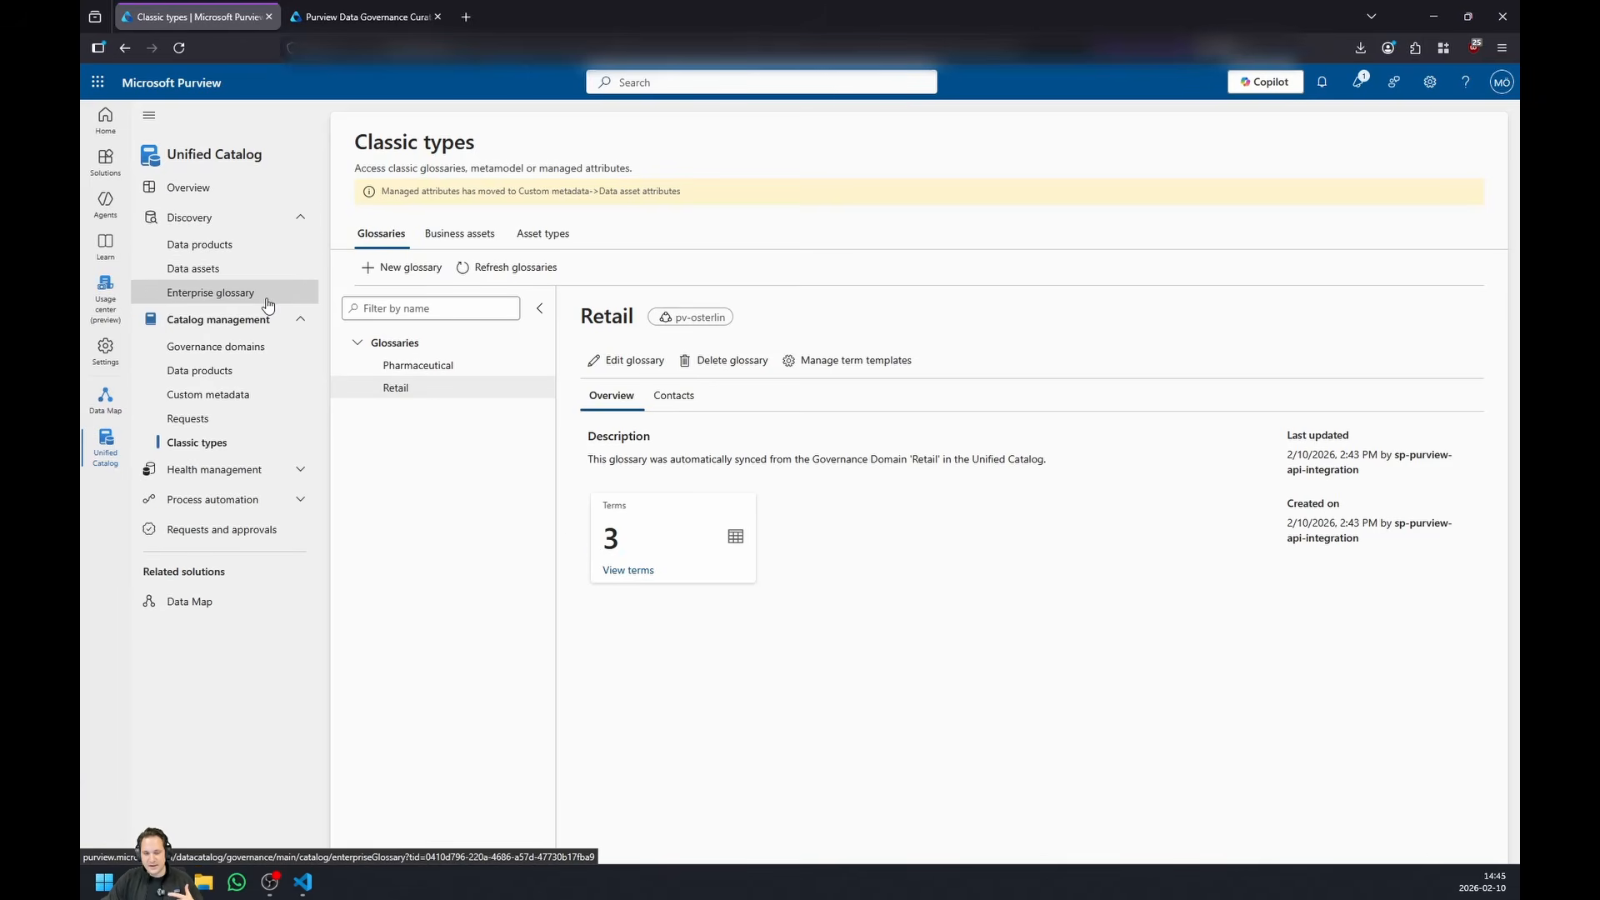
{"action": "left_click", "coordinate": [268, 302]}
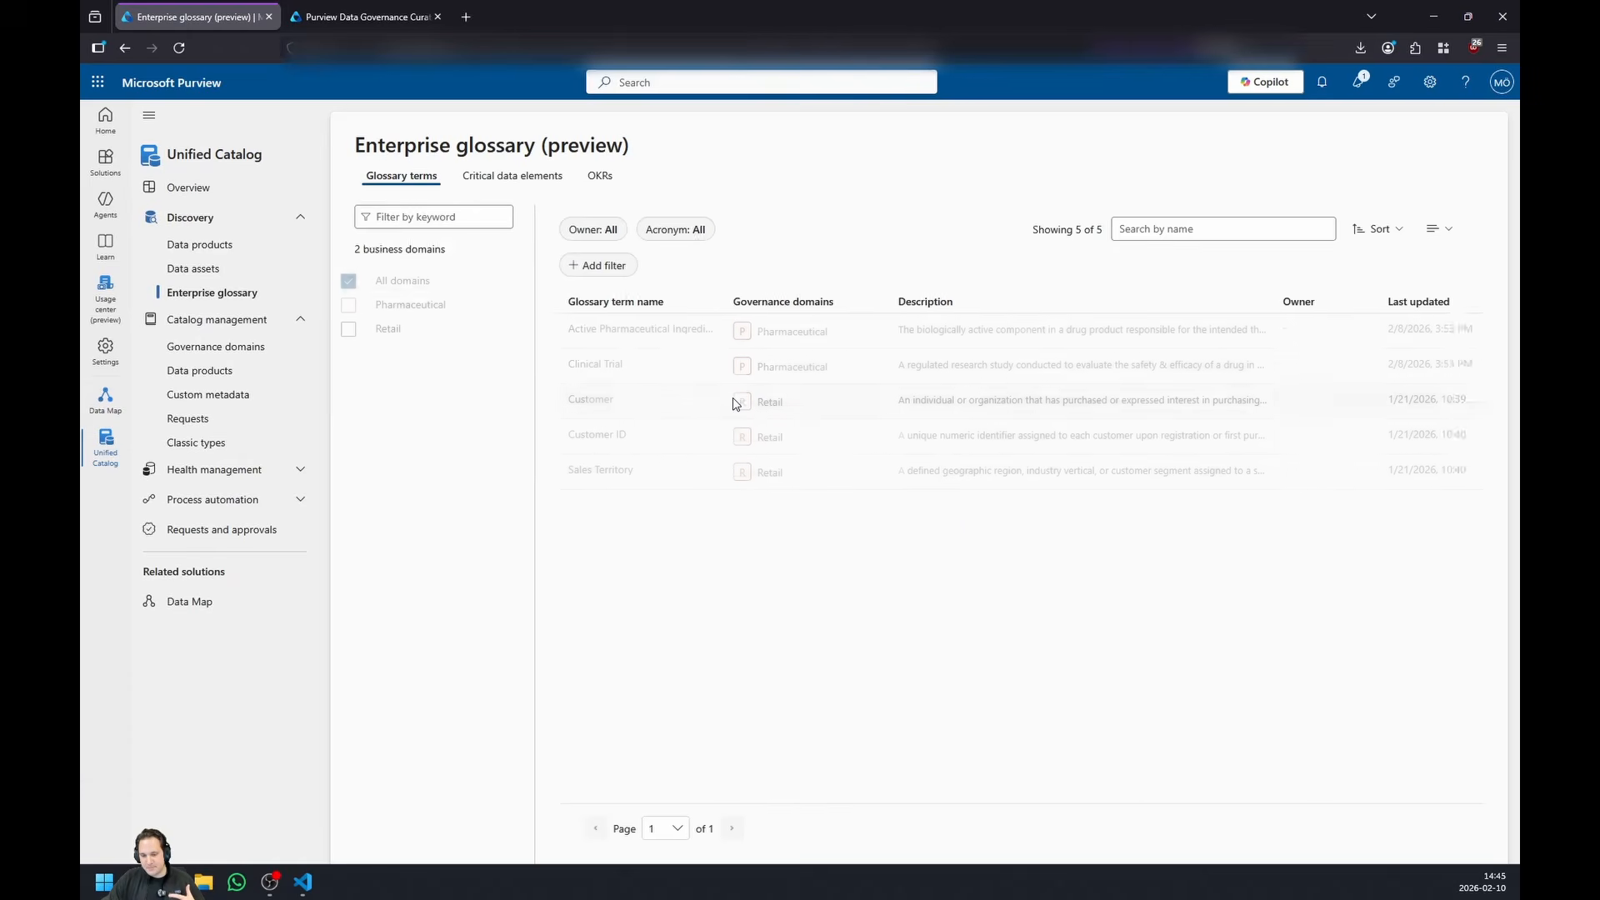